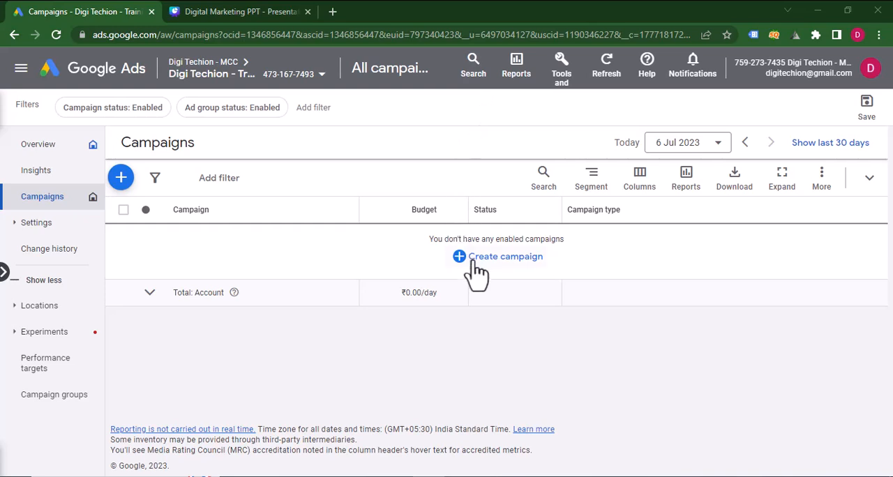
Start a new campaign with the Leads objective, accept its conversion goals and choose the Search campaign type.
click(471, 258)
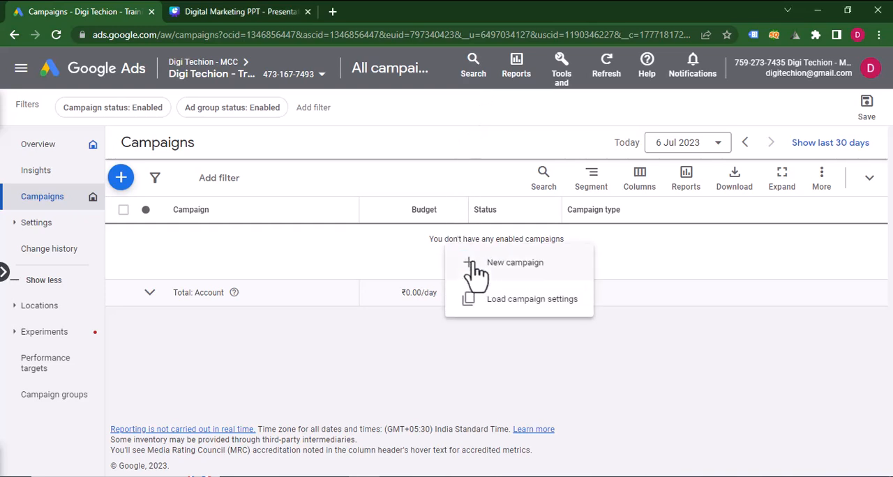
click(476, 269)
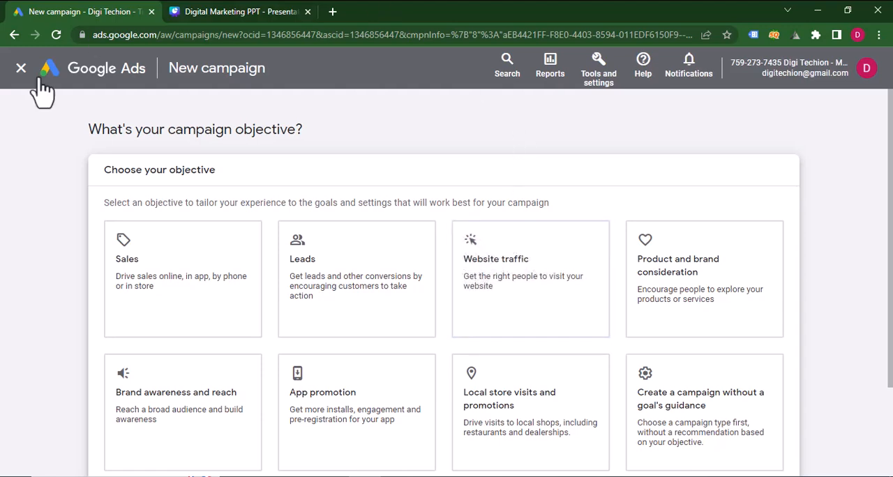
click(317, 321)
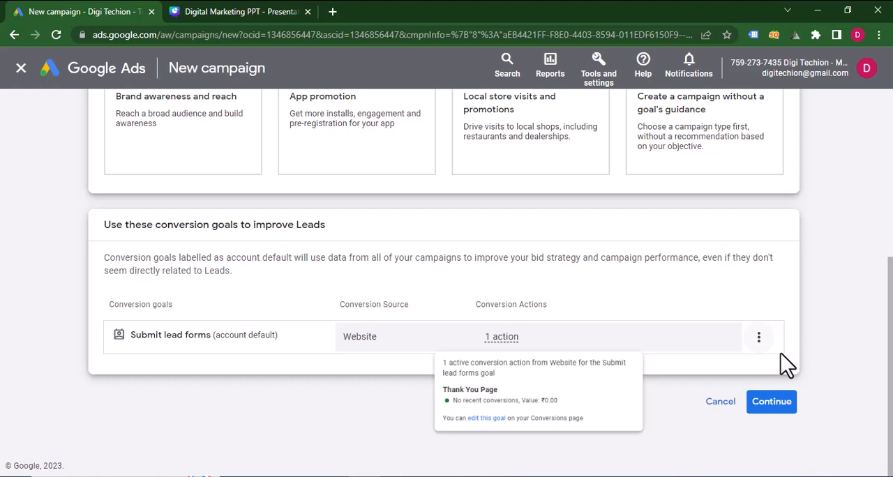
click(774, 406)
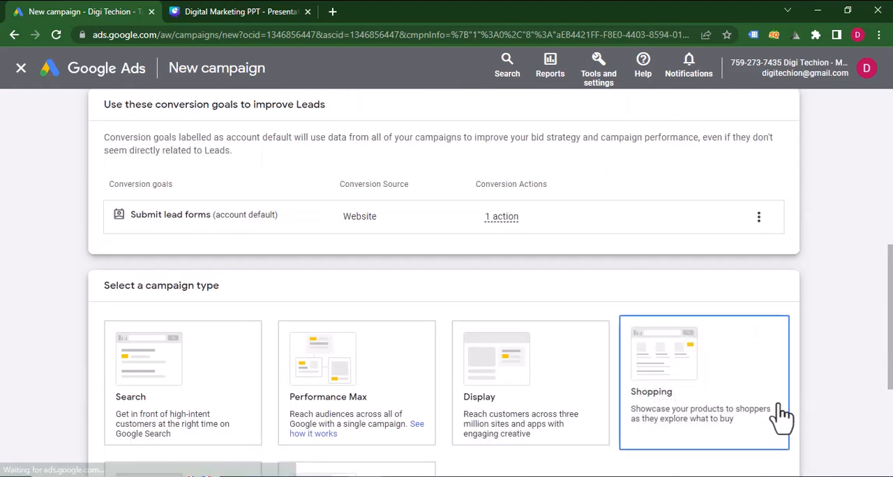
scroll(492, 313, down, 3)
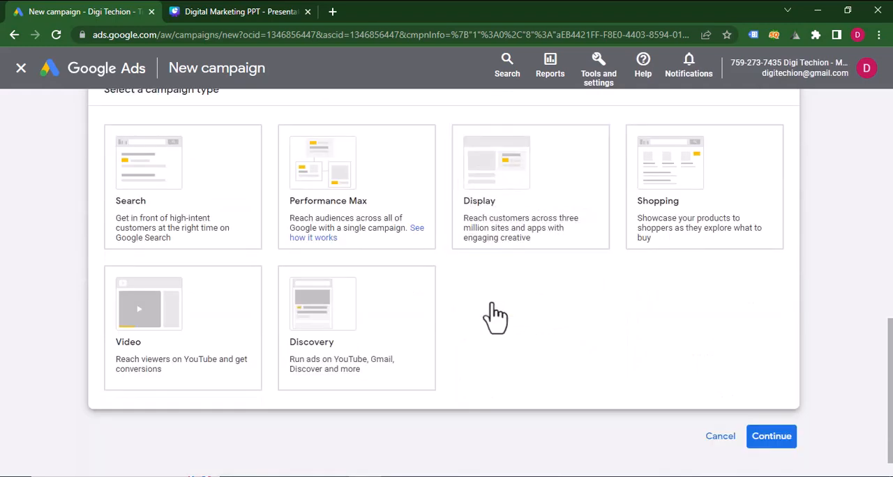
click(157, 208)
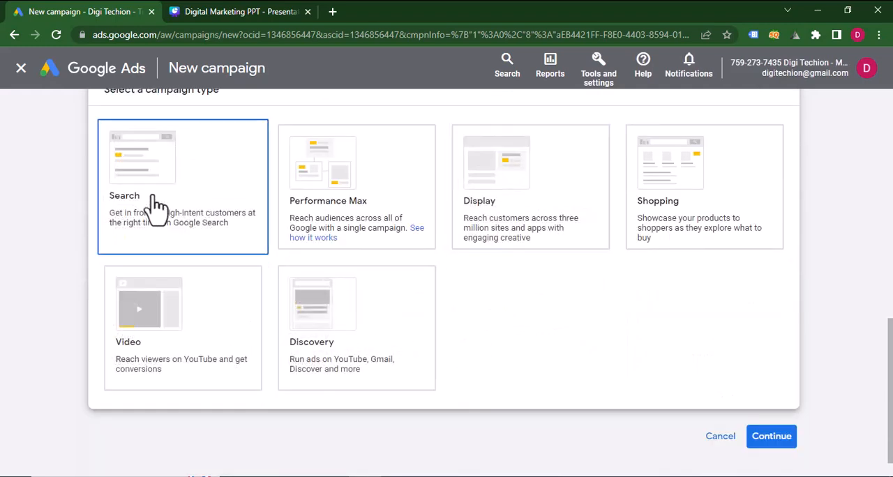
scroll(477, 332, down, 5)
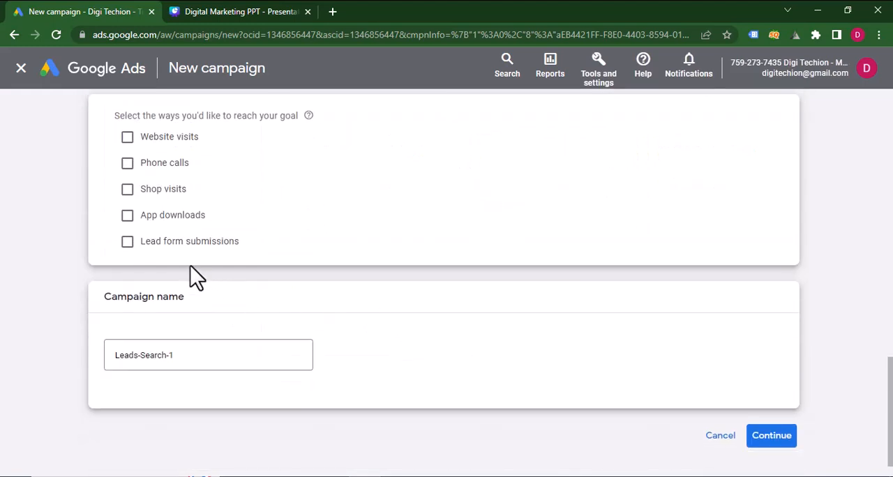
click(127, 137)
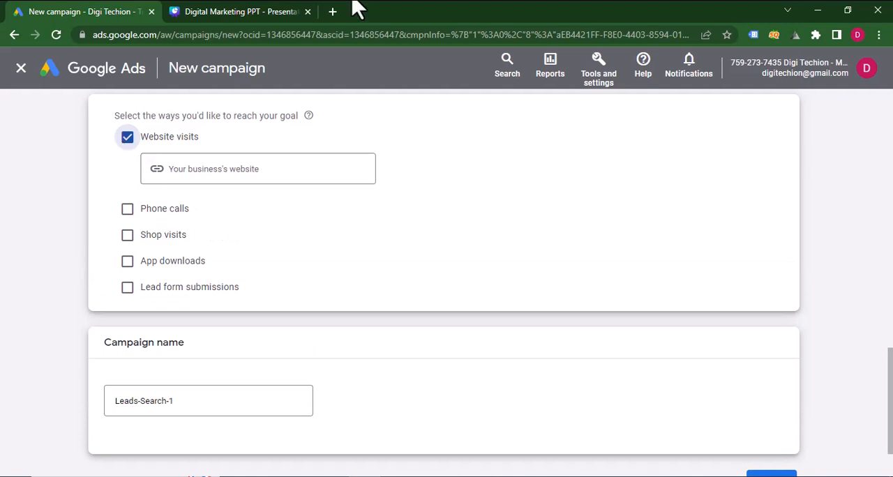
click(333, 13)
text(d)
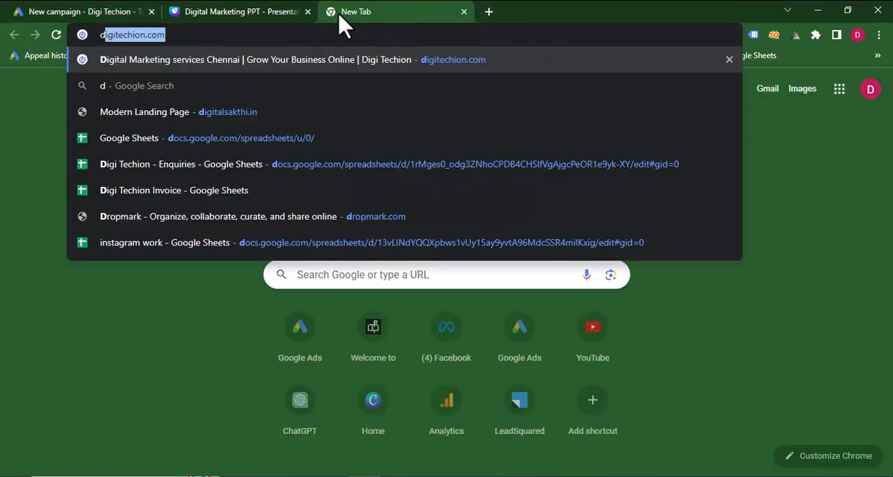
click(446, 62)
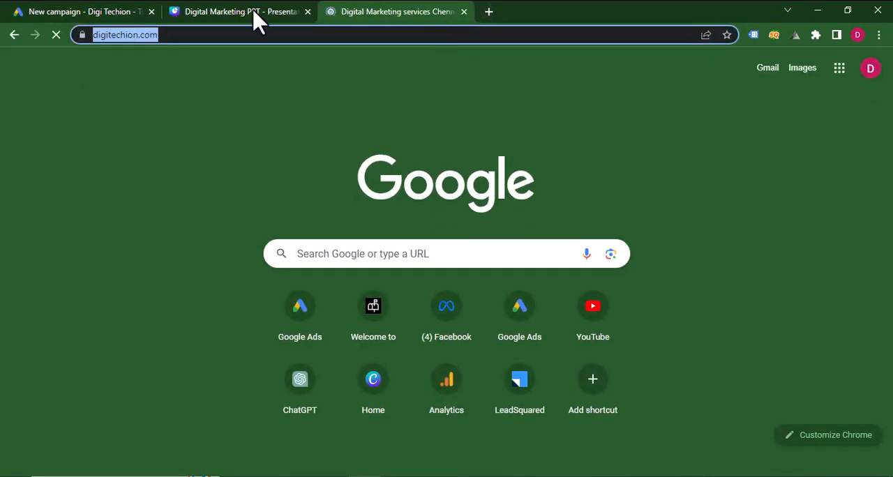
click(80, 11)
click(201, 171)
text(https://digitechion.com/)
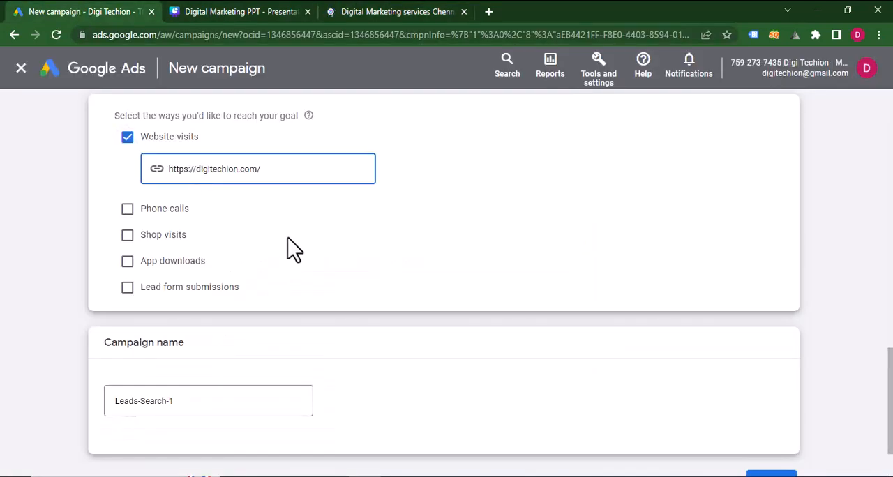
Name the campaign "Digi Techion - July'23" and continue to the bidding settings.
click(225, 403)
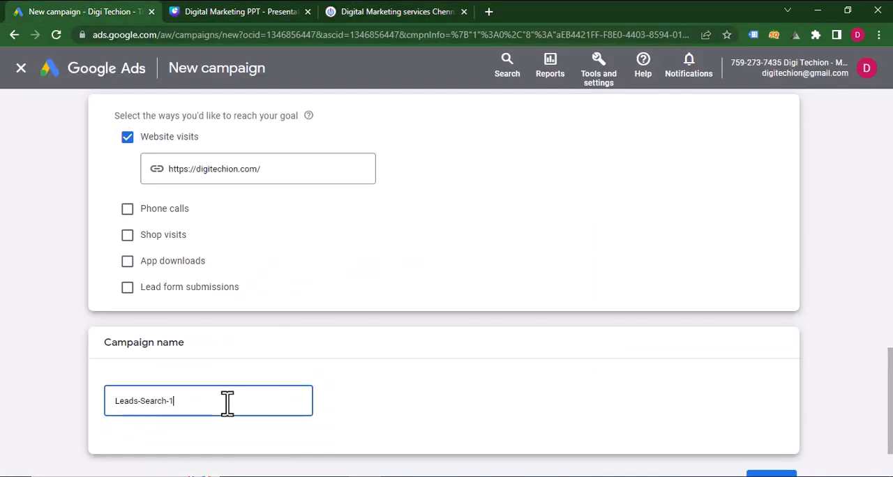
drag(227, 402, 53, 391)
key(BackSpace)
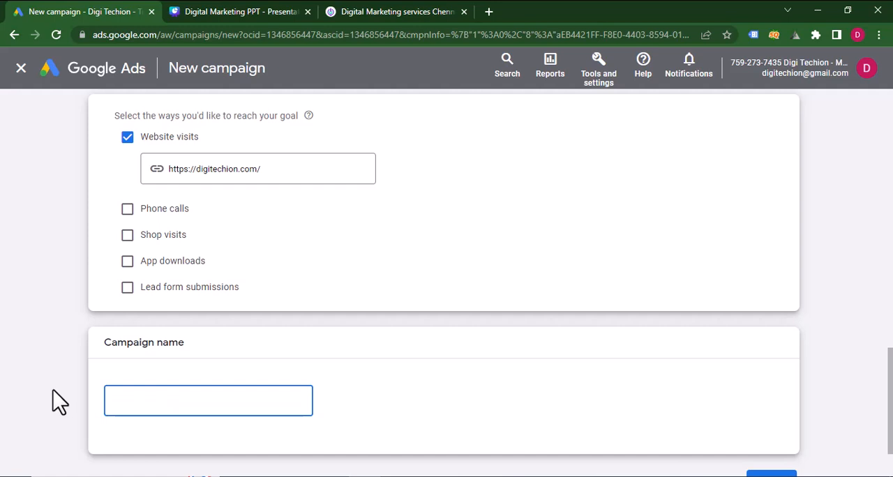
text(Digi Techion -)
text(July'23)
scroll(175, 419, down, 2)
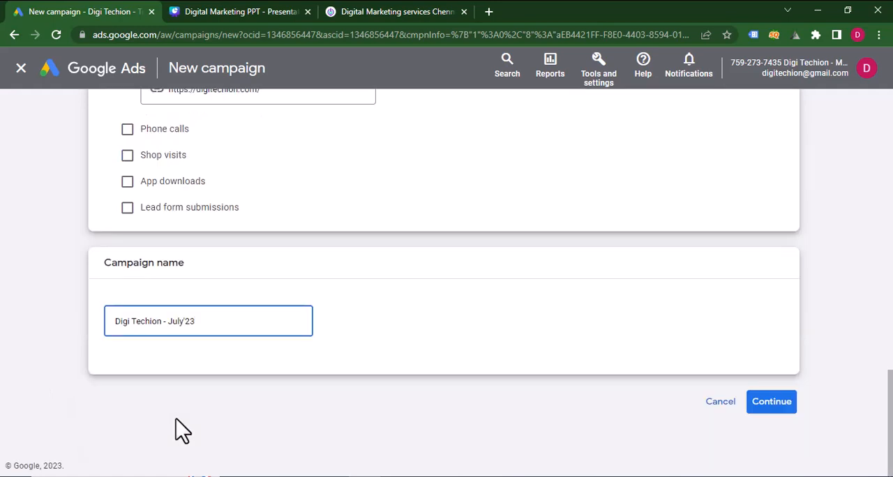
key(ctrl+a)
click(770, 405)
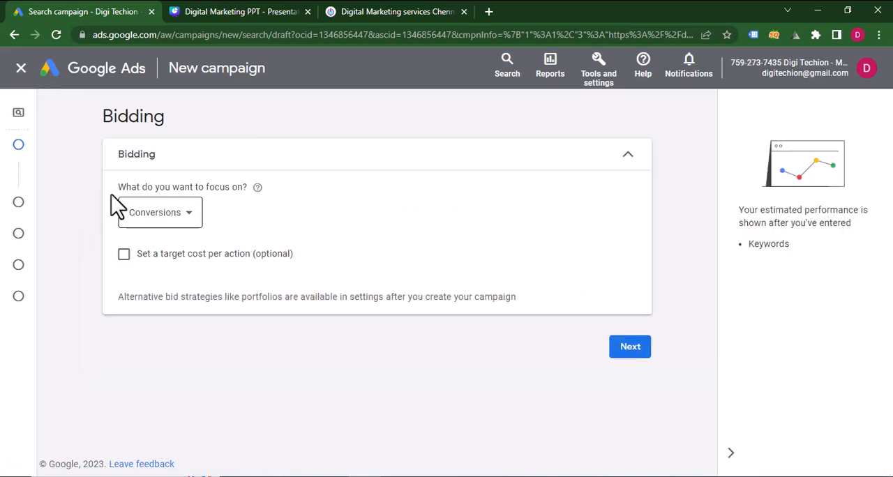
Focus the bidding on Clicks with a maximum CPC bid limit of ₹60 and proceed to the campaign settings.
click(189, 215)
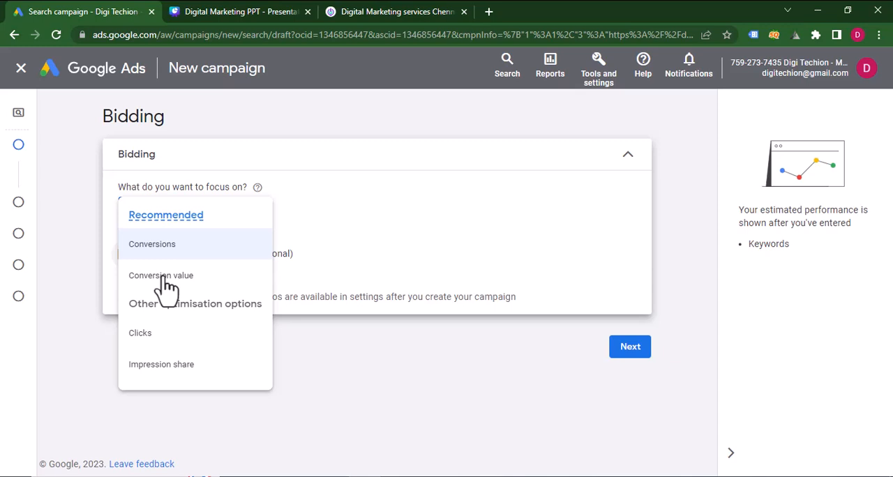
click(139, 333)
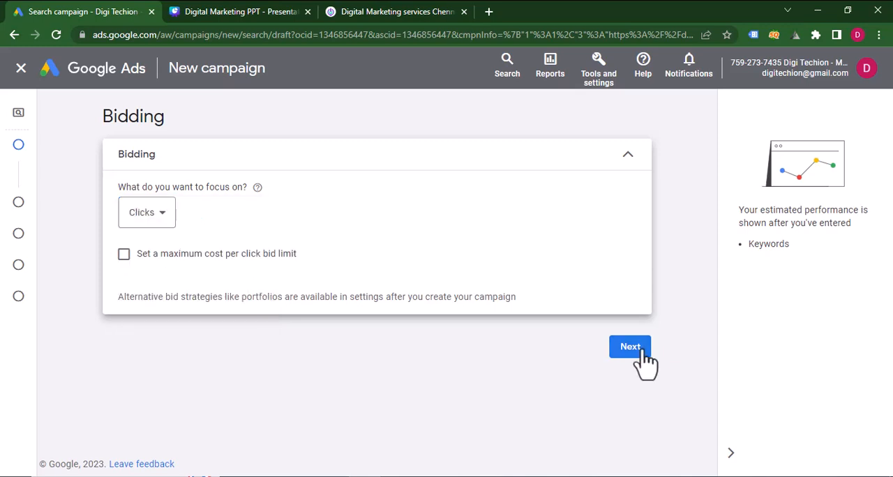
click(124, 254)
click(170, 302)
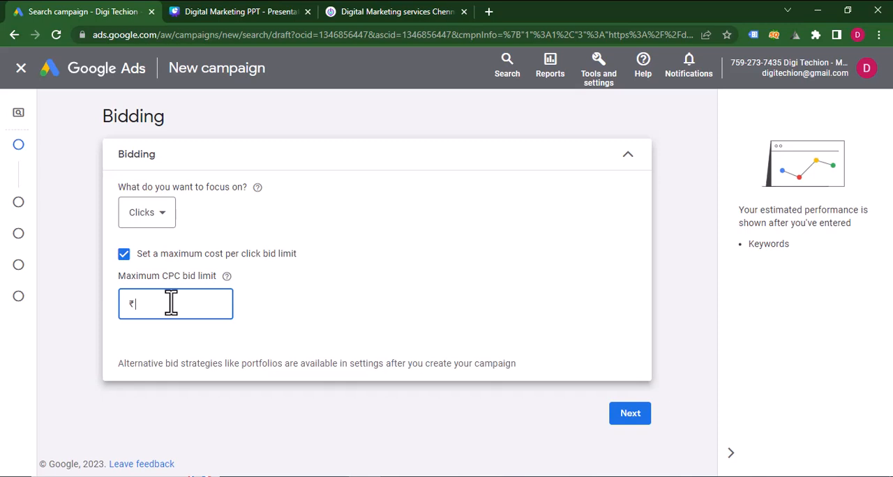
text(60)
click(391, 306)
click(621, 426)
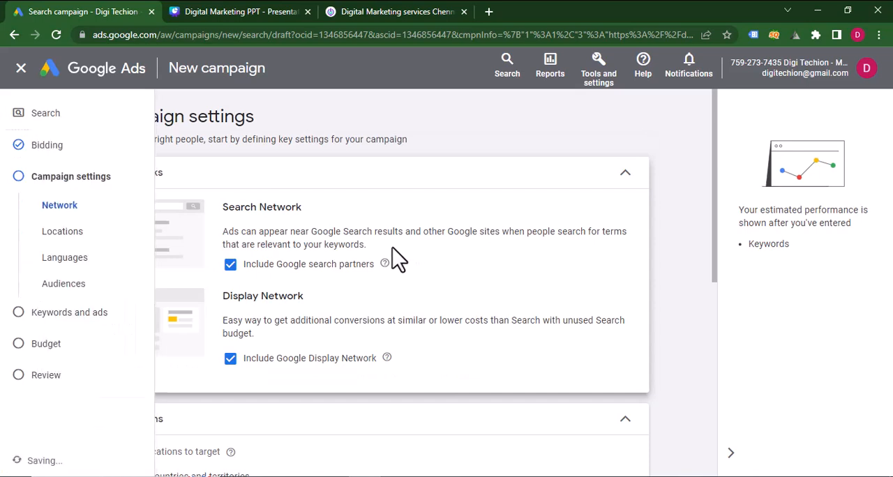
Include Google search partners in the campaign's networks and exclude the Google Display Network.
click(230, 266)
click(230, 265)
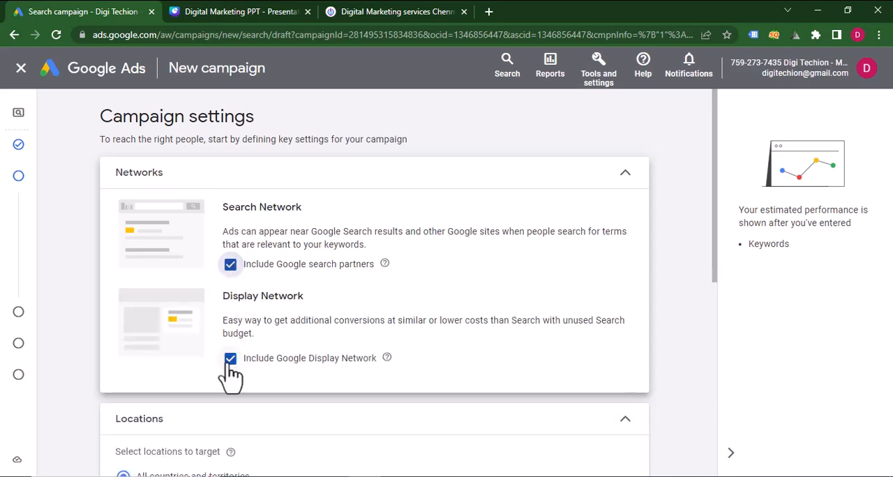
click(231, 358)
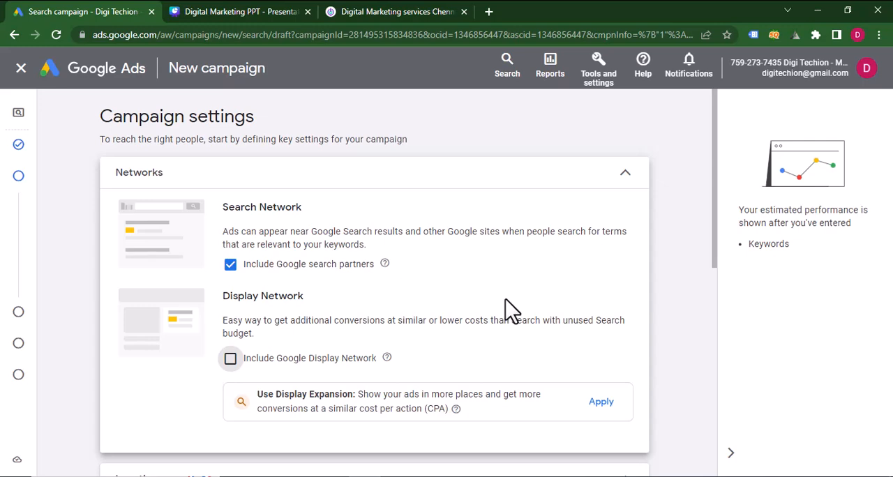
Set the location targeting option to Presence: People in or regularly in your targeted locations.
scroll(506, 301, down, 2)
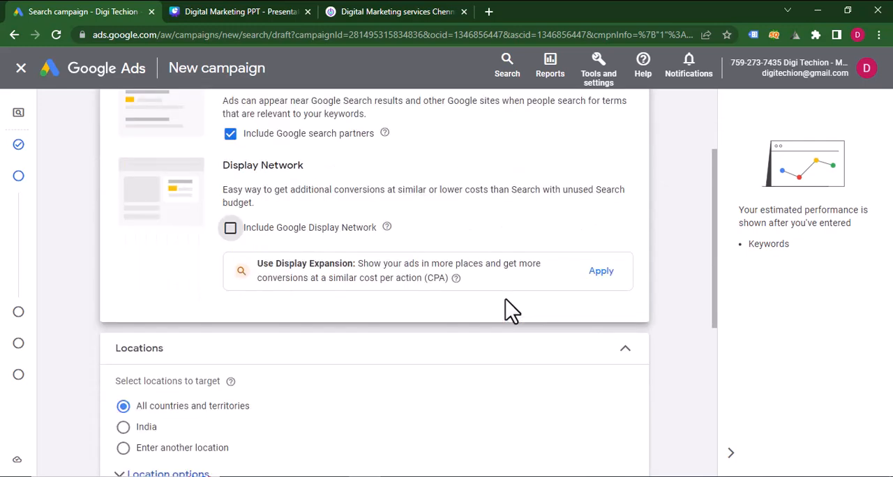
scroll(506, 301, down, 2)
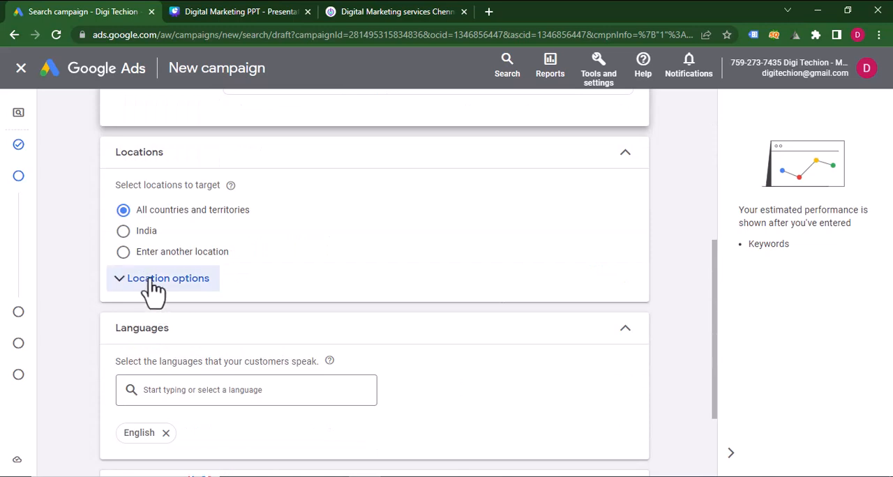
click(147, 280)
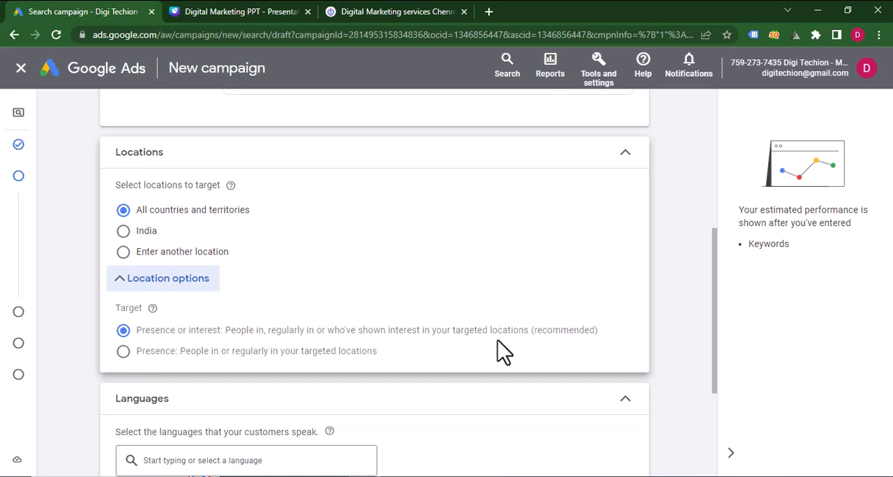
click(125, 352)
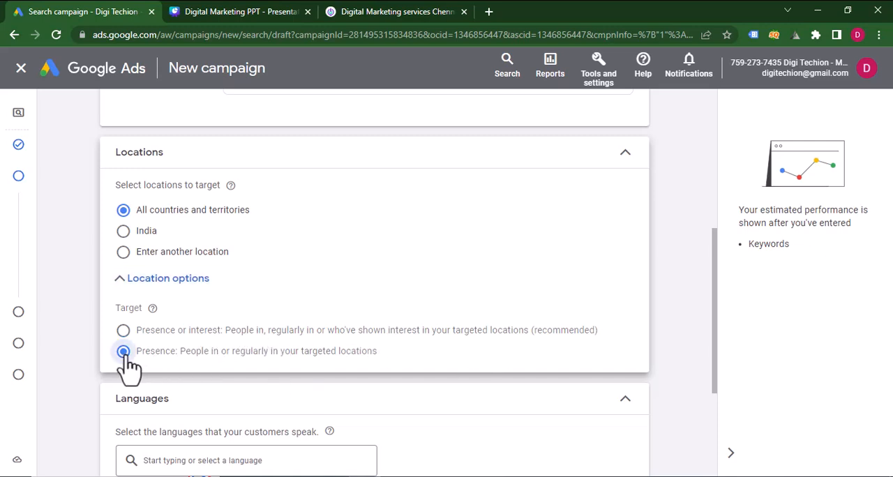
Target the city of Chennai, Tamil Nadu, India as a custom location.
click(124, 253)
click(207, 292)
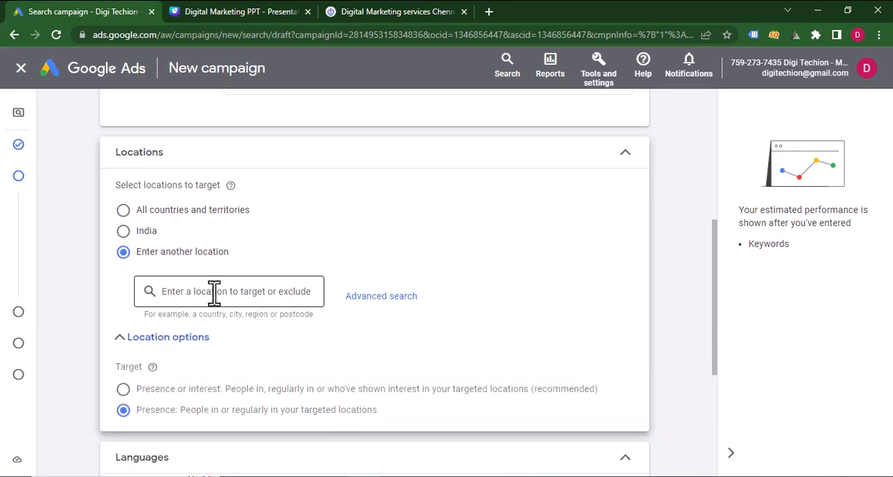
text(c)
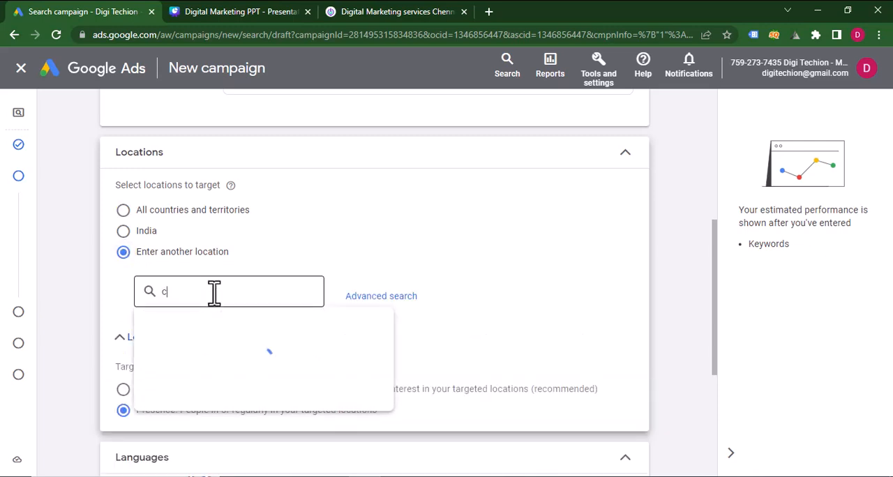
text(hennai)
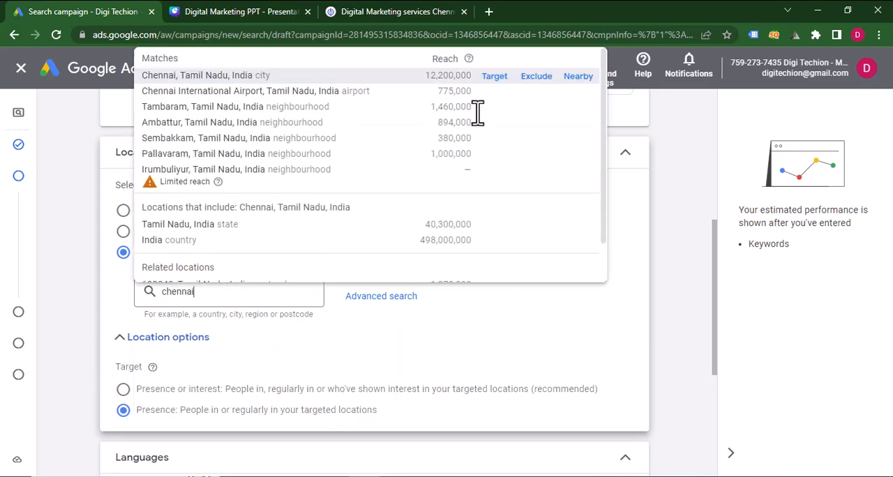
click(497, 77)
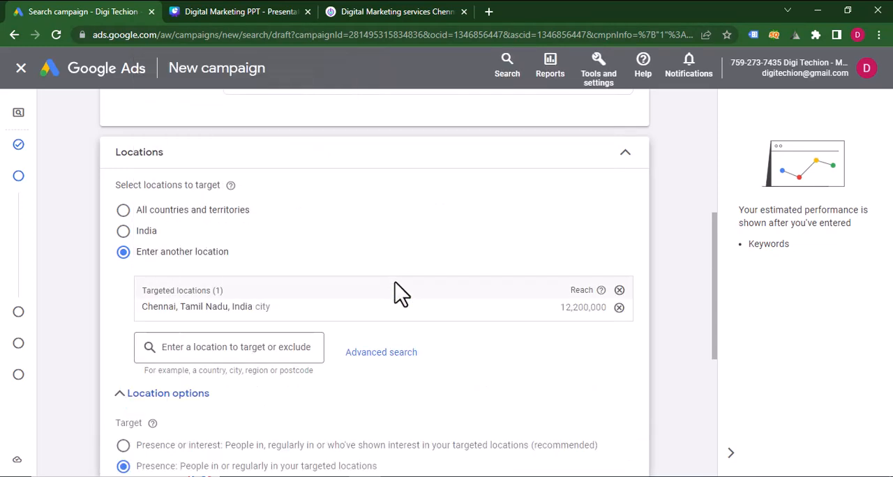
Review the location, language and audience segment settings and proceed to the keywords and ads stage.
scroll(396, 293, down, 3)
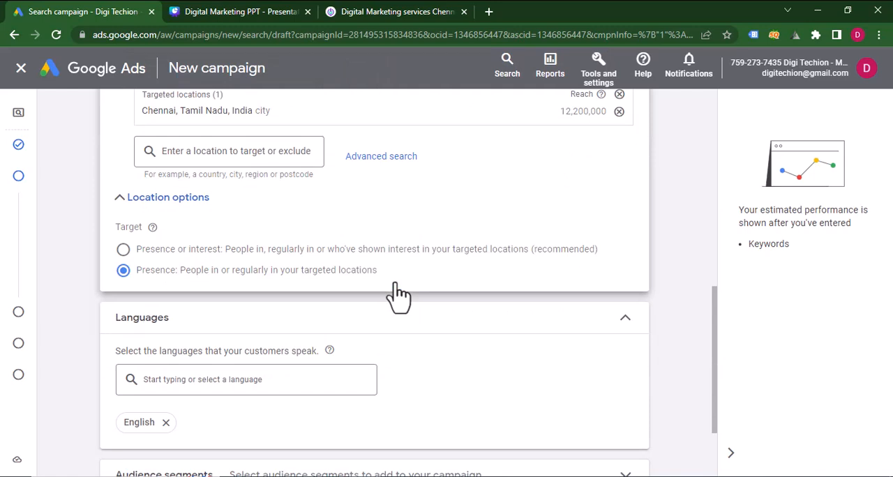
scroll(395, 286, up, 2)
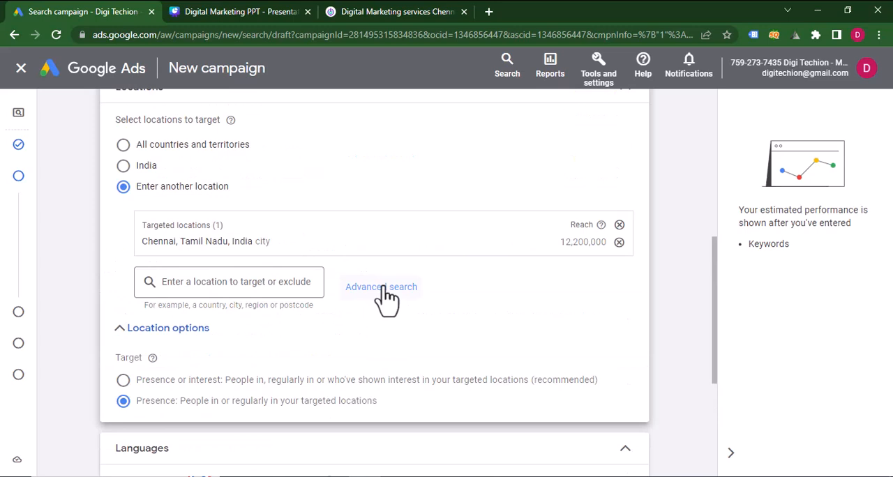
scroll(236, 40, down, 4)
mouse_move(5, 319)
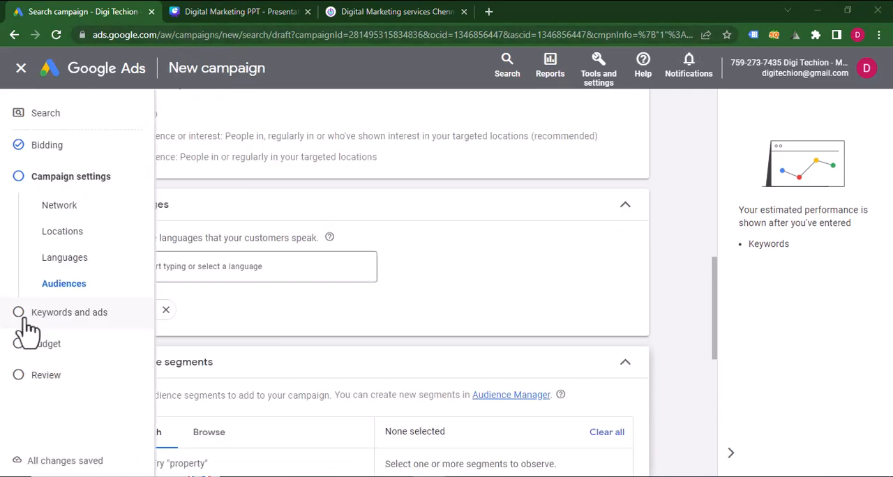
scroll(360, 318, down, 3)
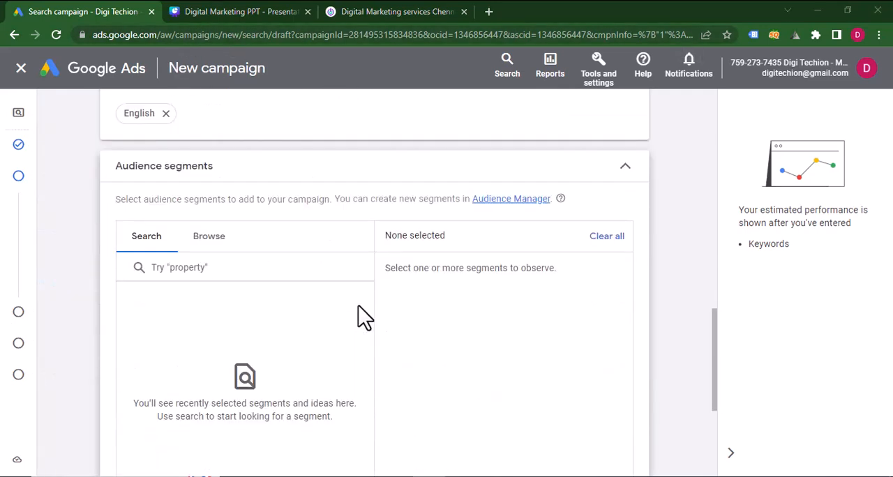
scroll(362, 318, down, 4)
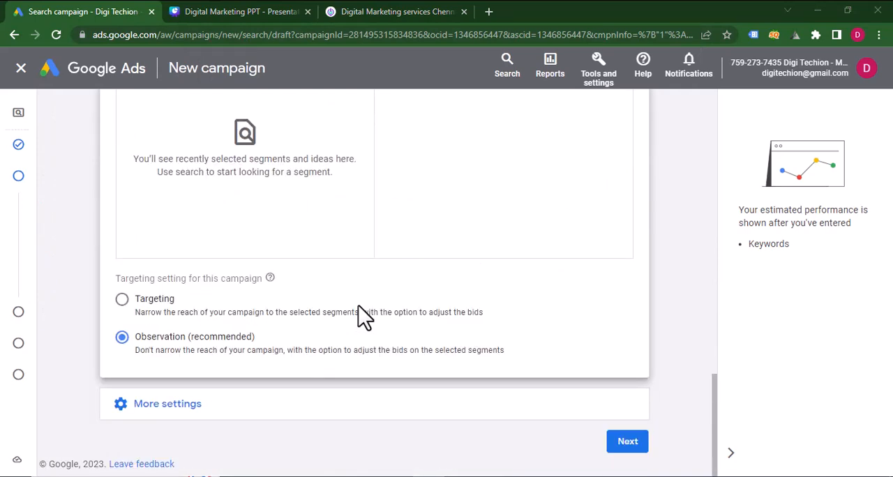
click(636, 449)
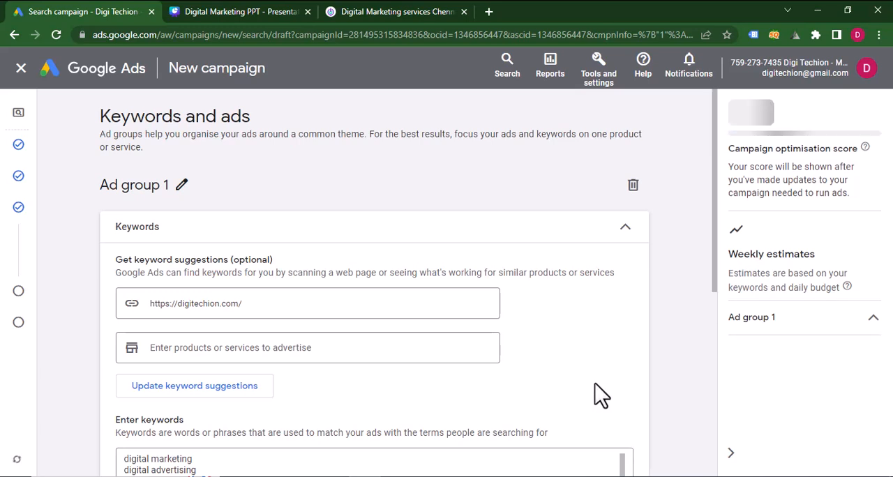
Clear all of the suggested keywords from Ad group 1's keyword list.
scroll(572, 355, down, 1)
scroll(572, 355, down, 1)
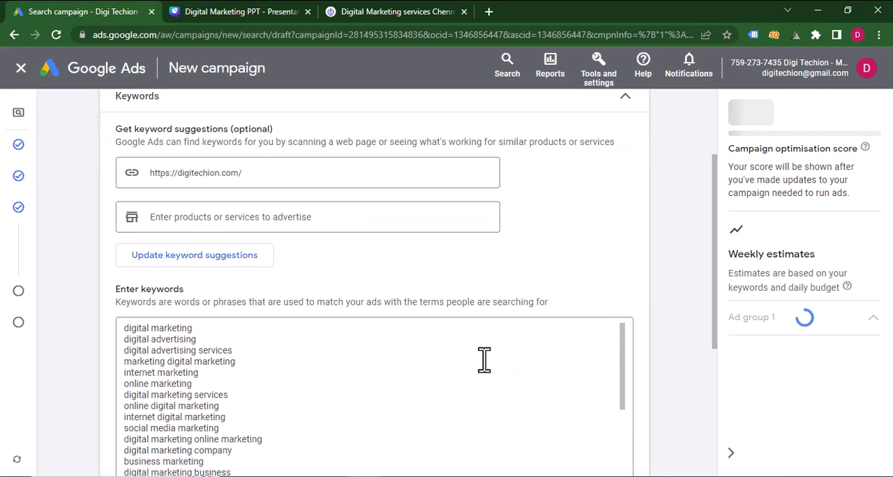
scroll(355, 365, down, 3)
click(315, 349)
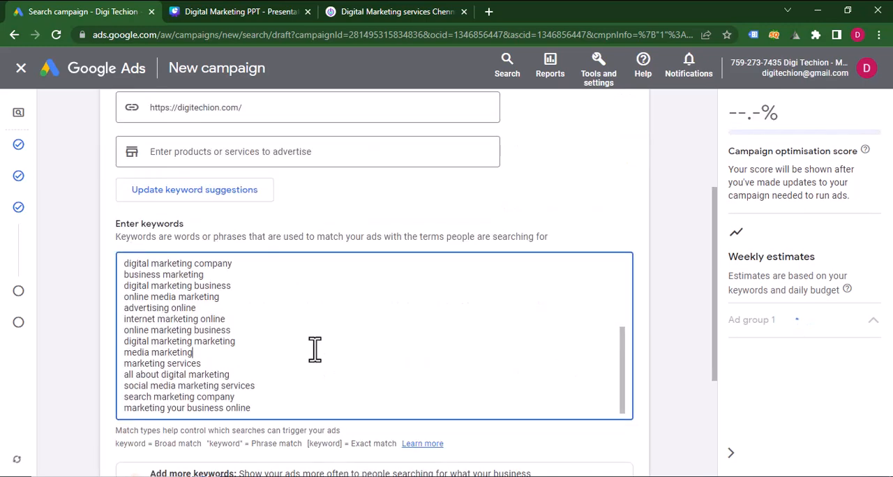
key(ctrl+a)
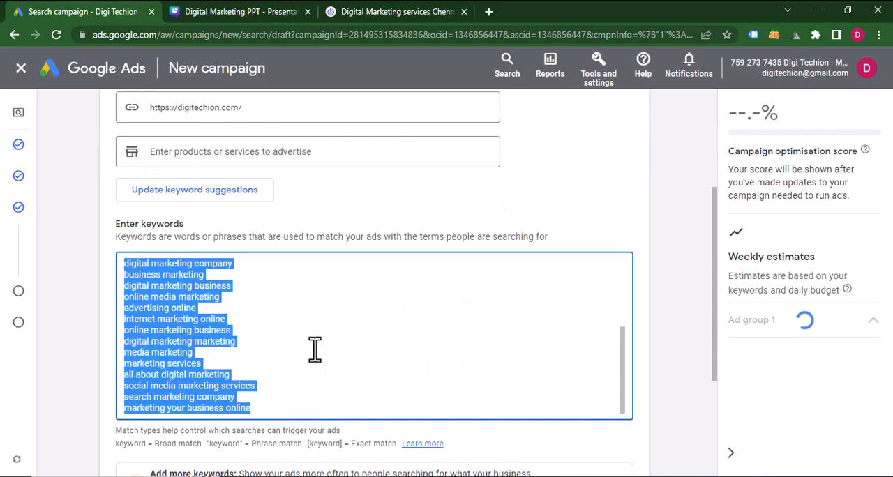
key(BackSpace)
Copy the Search Ads keyword list, digital marketing agency through social media marketing agencies, from page 20 of the Canva presentation into Ad group 1's keywords.
click(255, 11)
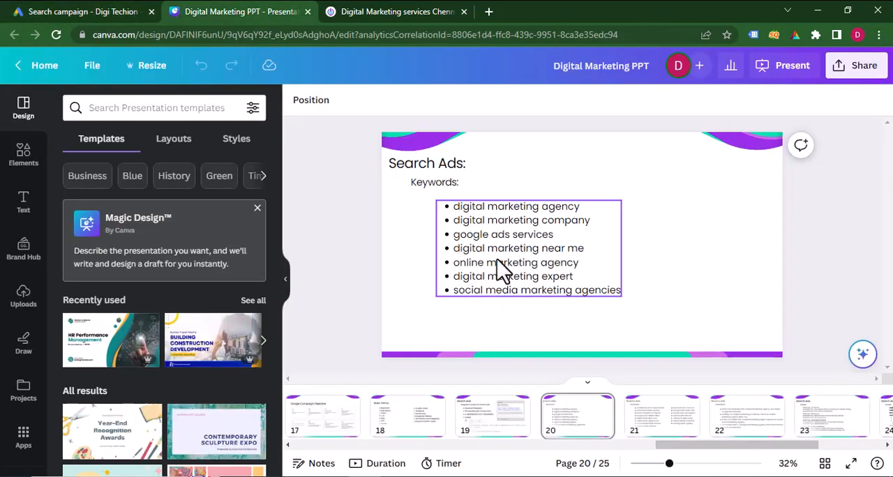
double_click(455, 208)
key(ctrl+c)
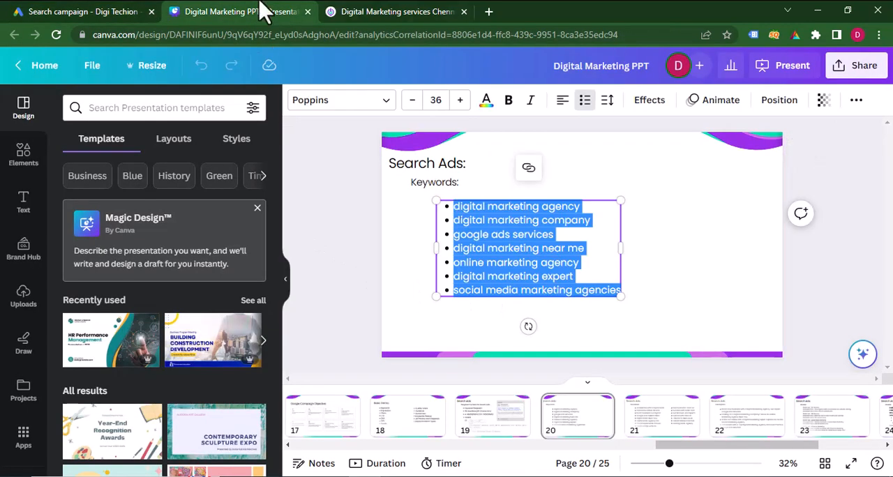
click(8, 11)
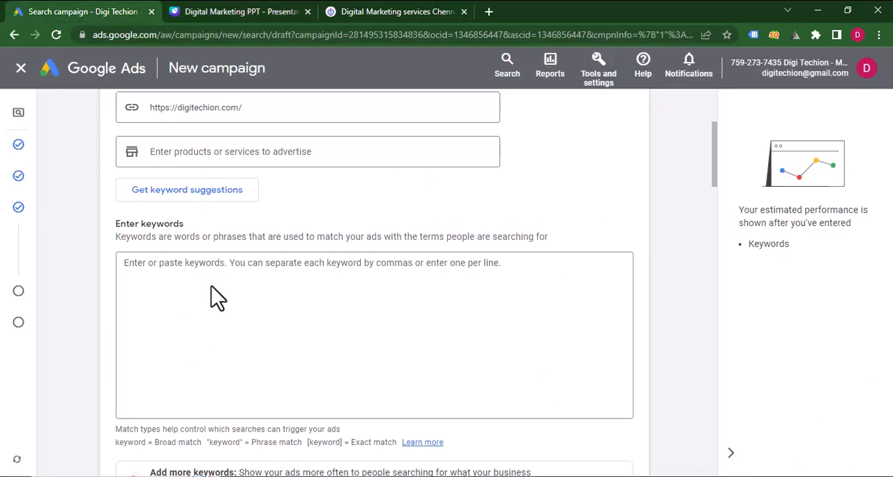
click(234, 269)
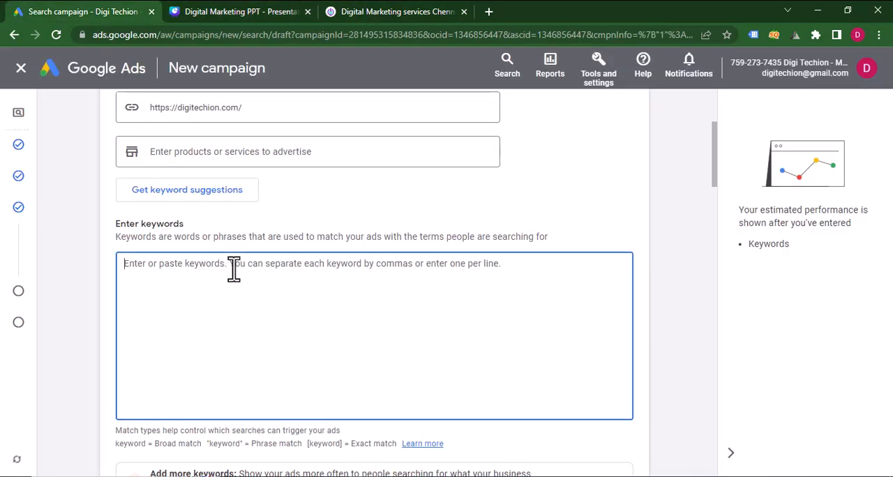
key(ctrl+v)
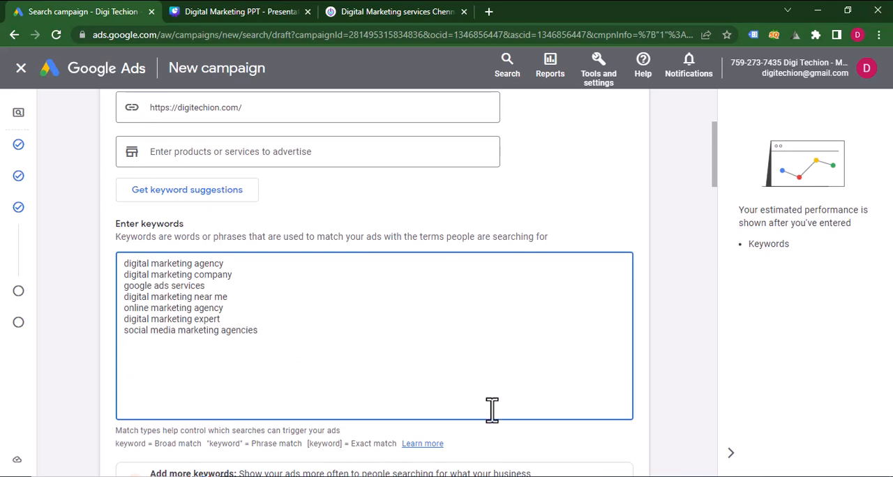
click(506, 444)
scroll(506, 444, down, 2)
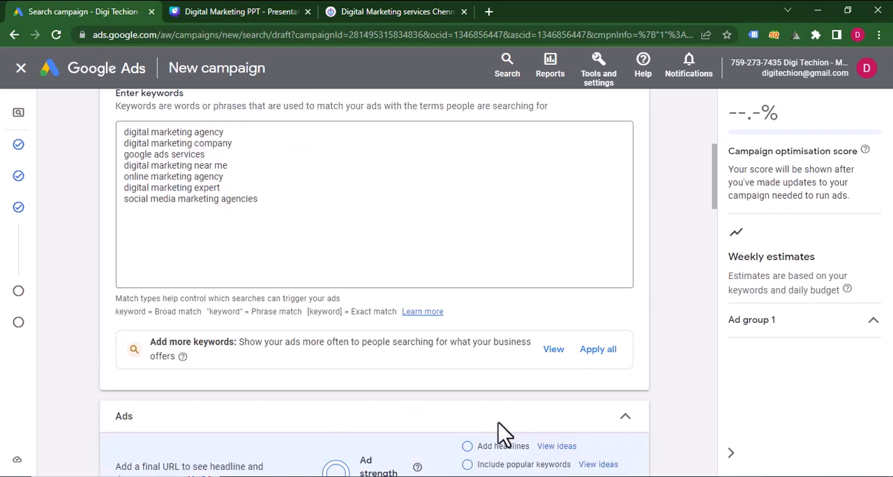
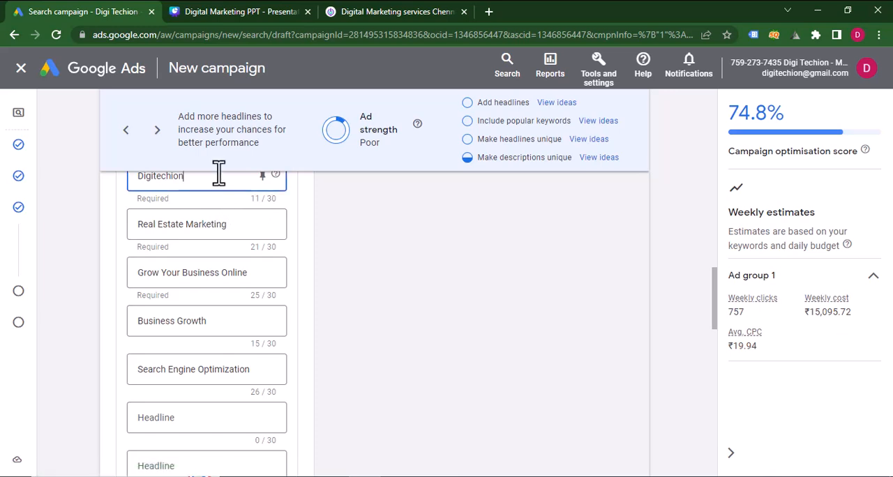
Replace the first ad headline, Digitechion, with "Accelerate with a Digital Mark", leaving off the trailing period.
key(ctrl+a)
text(Accelerate with a Digital Mark)
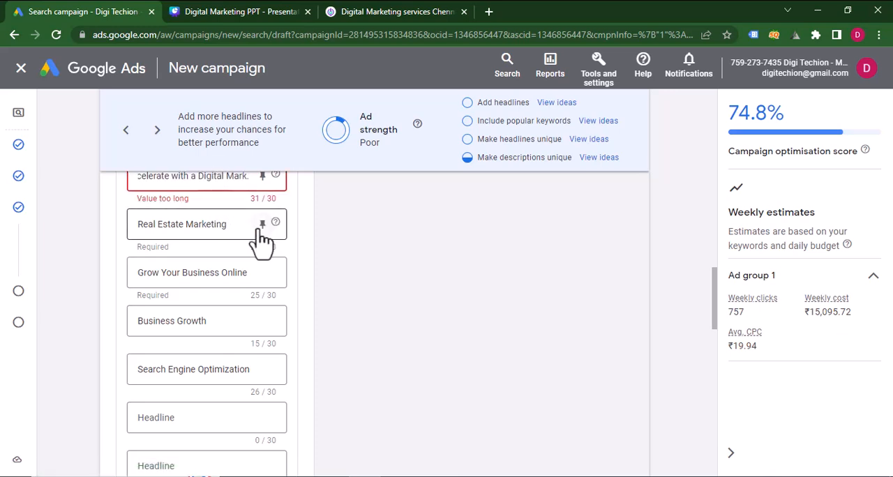
scroll(264, 281, up, 1)
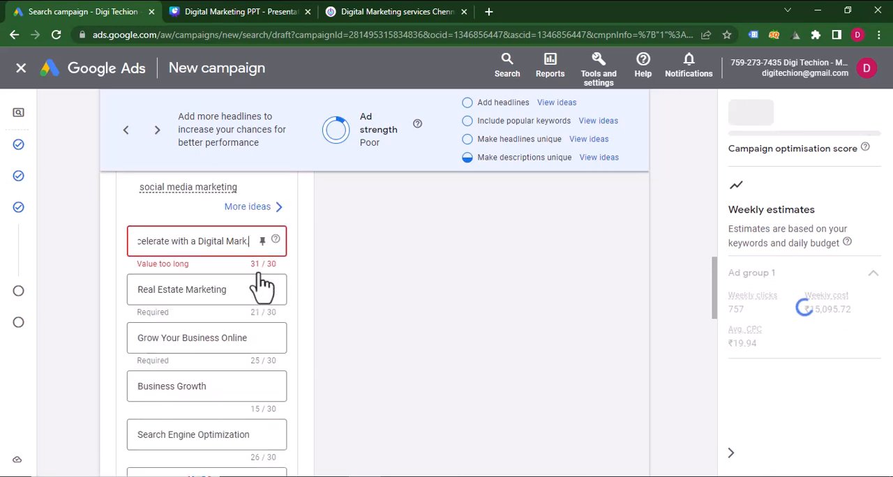
key(BackSpace)
Move "Dominate Online: Hire Us" from the Notepad list into the second headline, replacing Real Estate Marketing.
click(424, 475)
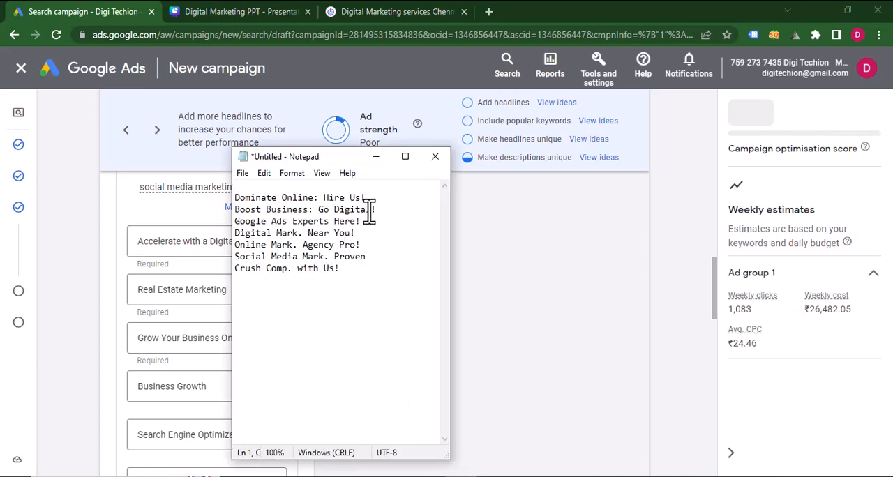
drag(371, 209, 234, 209)
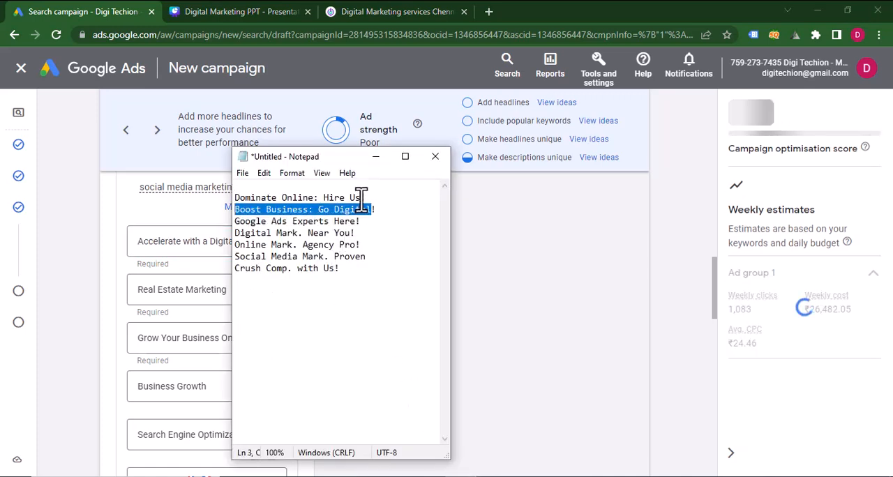
mouse_move(361, 198)
mouse_down()
mouse_move(233, 199)
mouse_move(371, 197)
mouse_move(356, 197)
mouse_up()
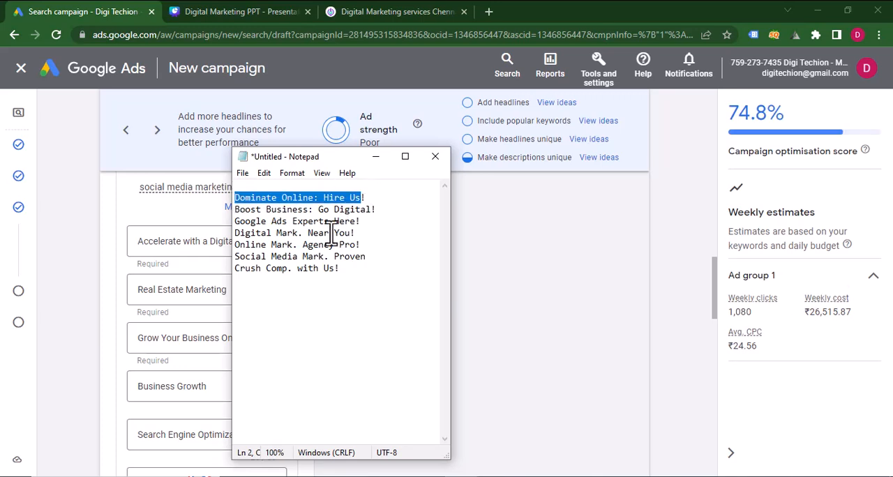
key(ctrl+x)
click(182, 289)
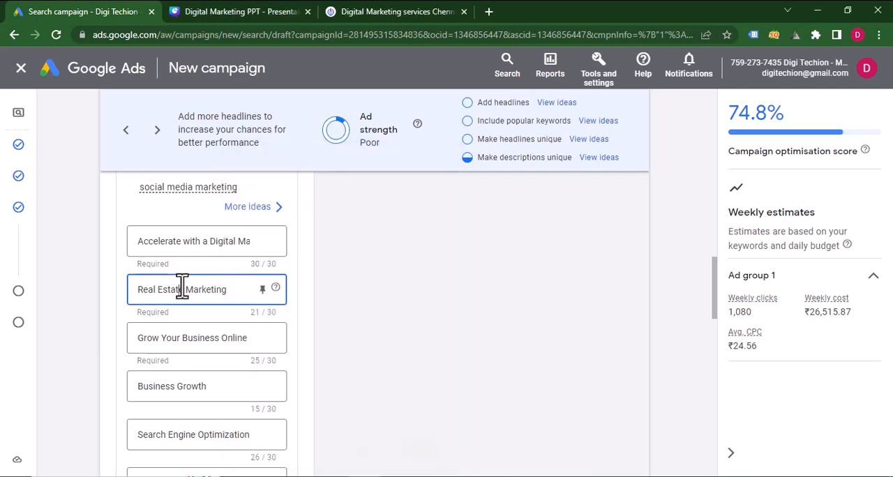
key(ctrl+a)
key(ctrl+v)
Move "Google Ads Experts Here" from the Notepad list into the third headline, replacing Grow Your Business Online.
key(alt+Tab)
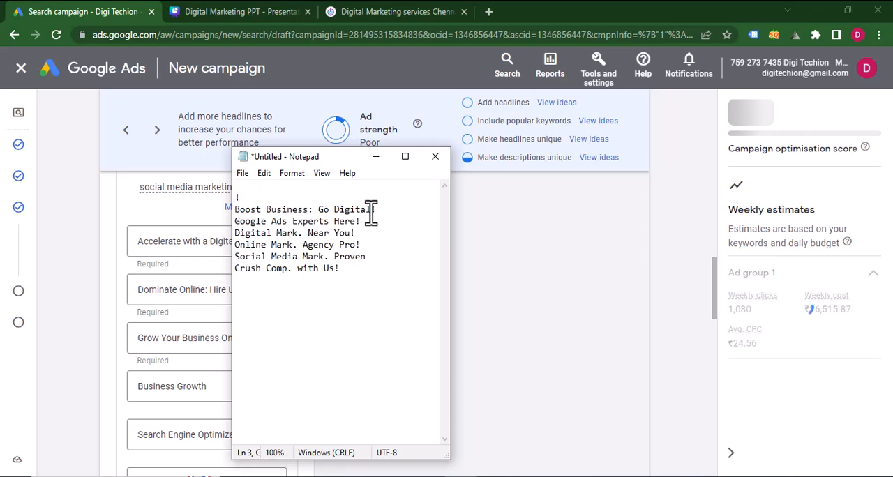
drag(371, 213, 239, 217)
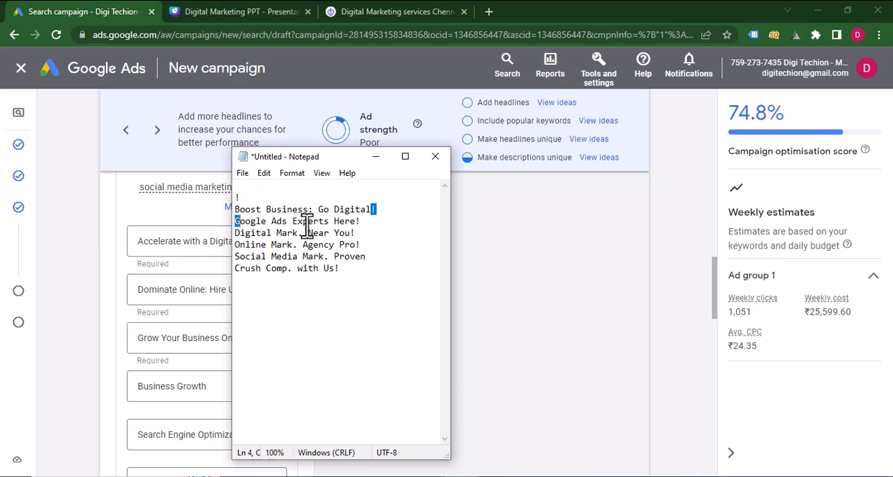
drag(357, 221, 279, 222)
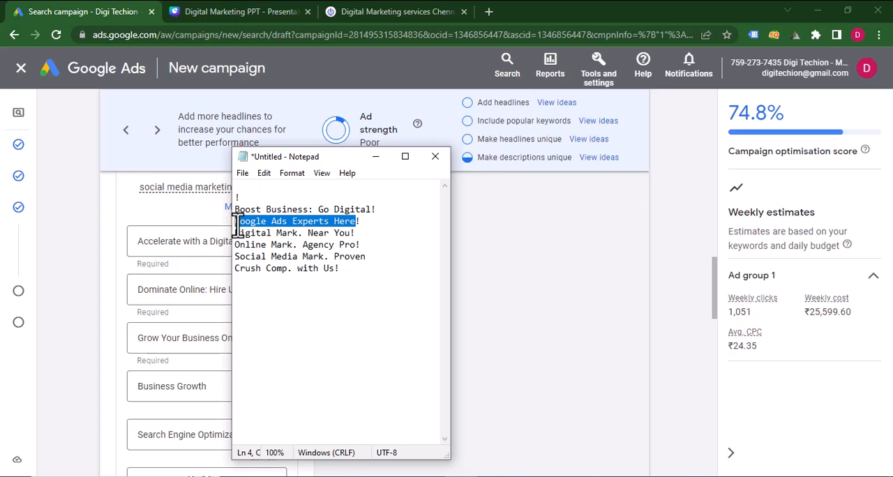
key(ctrl+x)
click(195, 337)
key(ctrl+a)
key(ctrl+v)
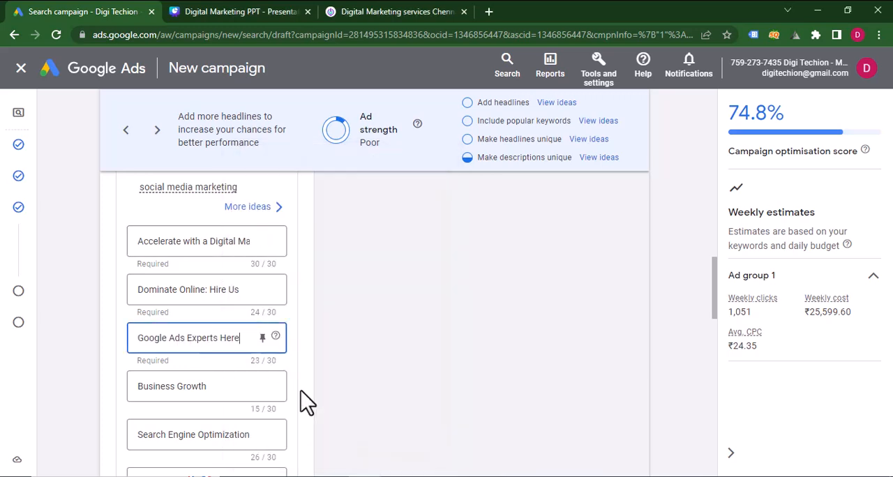
Move "Digital Mark. Near You" from the Notepad list into the fourth headline, replacing Business Growth.
key(alt+Tab)
drag(354, 234, 236, 236)
key(ctrl+x)
click(184, 386)
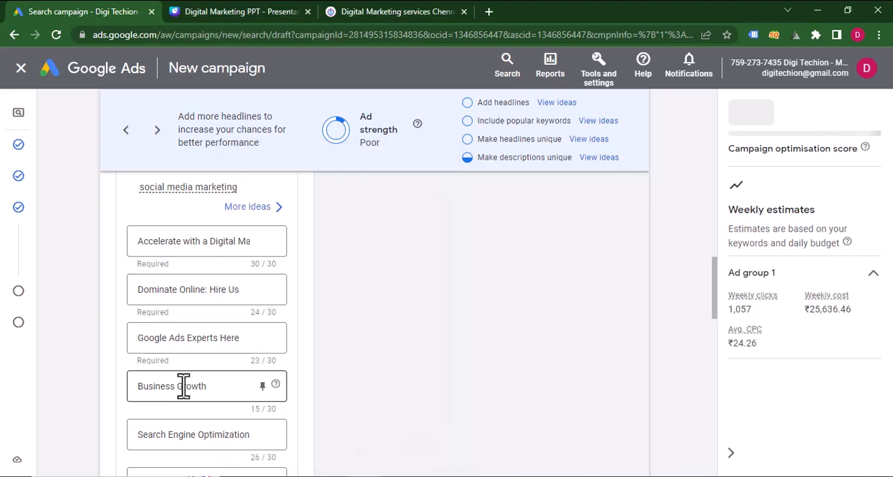
key(ctrl+a)
key(ctrl+v)
Move "Online Mark. Agency Pro" from the Notepad list into the empty headline below Search Engine Optimization.
scroll(183, 386, down, 2)
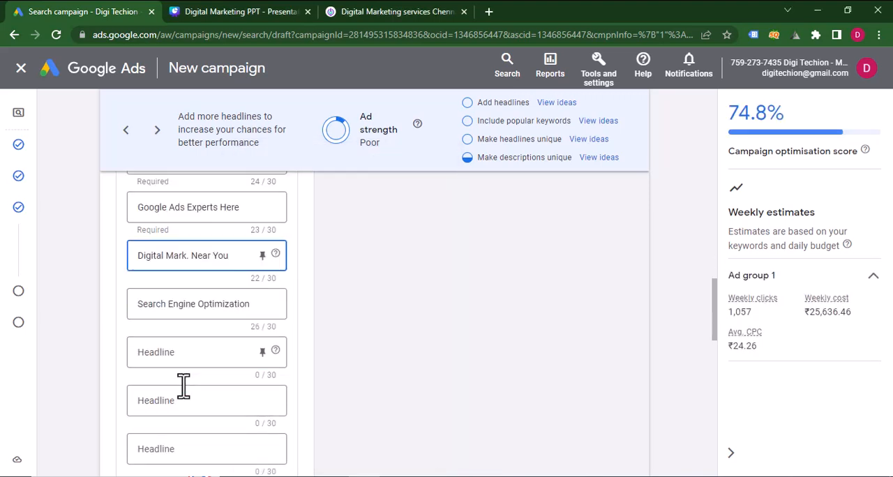
key(alt+Tab)
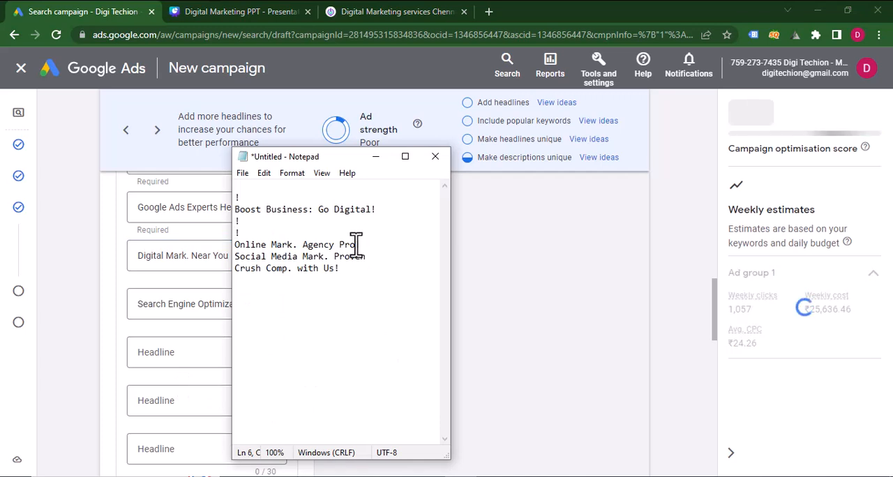
drag(357, 240, 234, 244)
key(ctrl+x)
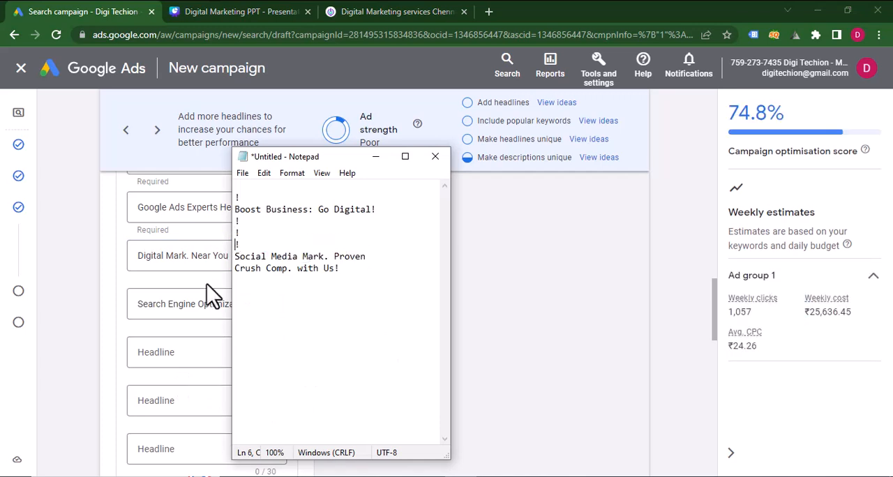
key(alt+Tab)
click(179, 355)
key(ctrl+v)
Fill the seventh headline with "Social Media Mark. Proven", cut from the Notepad list.
click(182, 396)
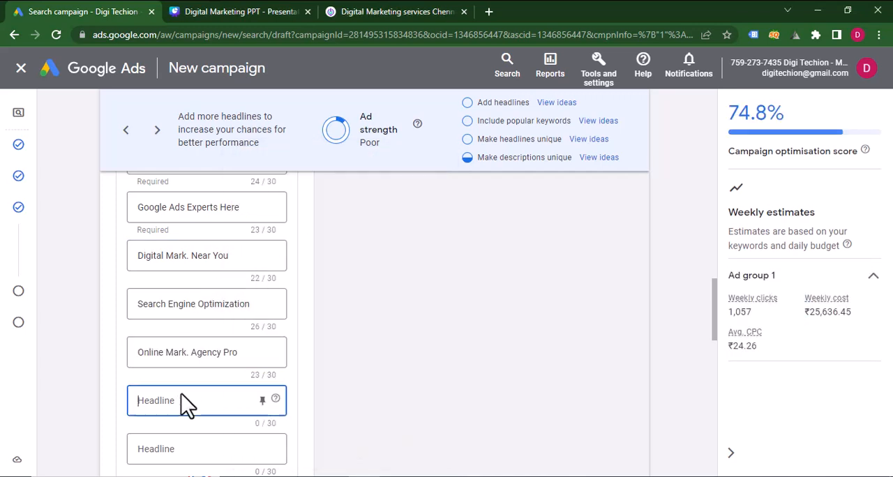
key(alt+Tab)
drag(367, 256, 211, 256)
key(ctrl+x)
key(alt+Tab)
click(198, 403)
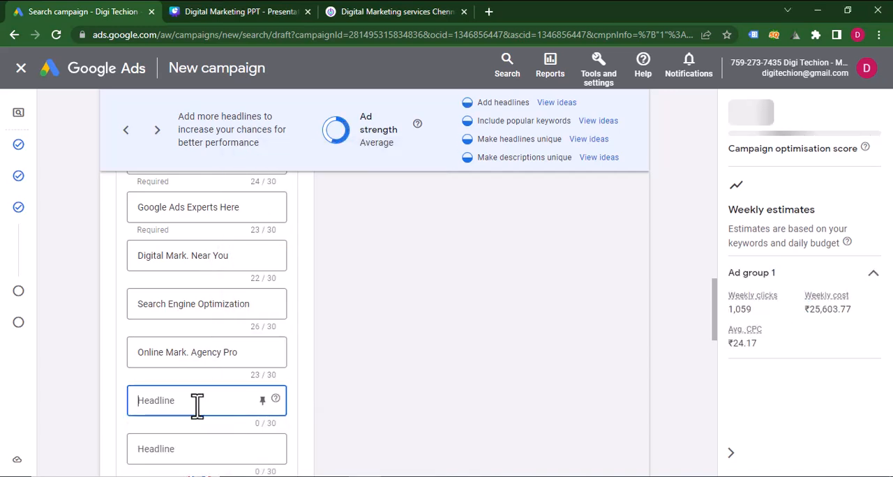
key(ctrl+v)
Fill the eighth headline with "Crush Comp. with Us" from the Notepad list.
scroll(198, 404, down, 2)
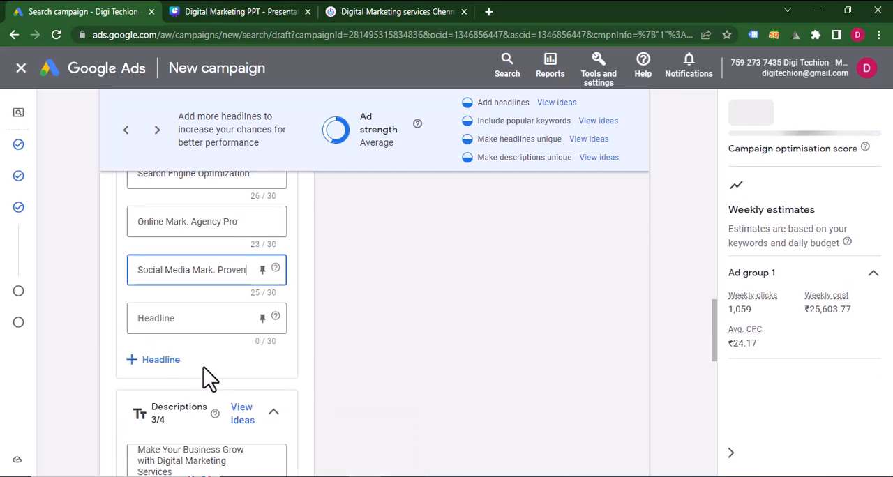
click(244, 318)
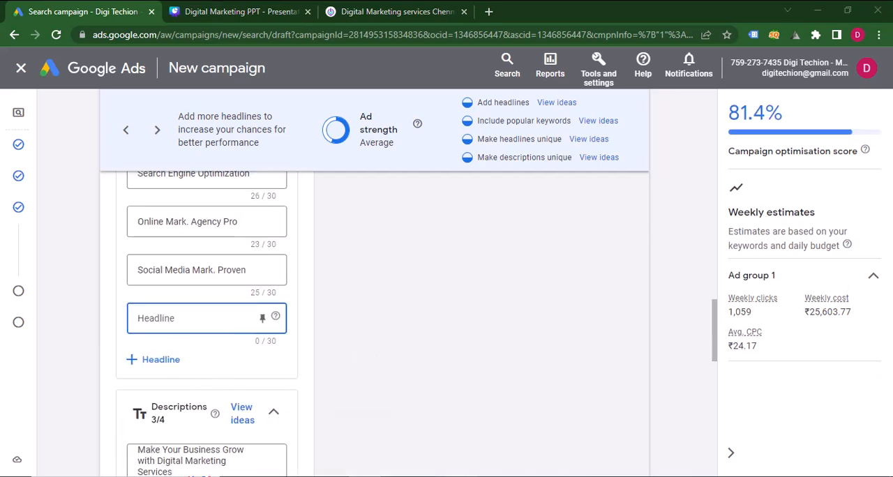
key(alt+Tab)
drag(335, 268, 235, 269)
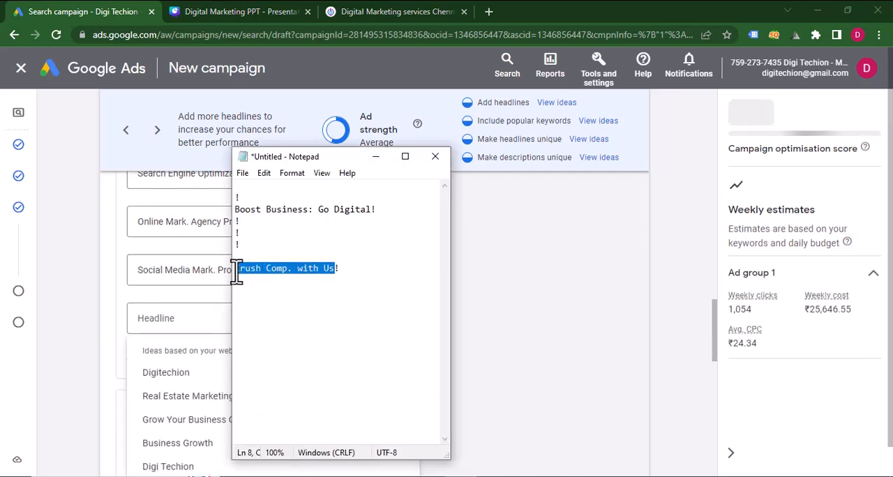
key(ctrl+c)
key(alt+Tab)
click(195, 321)
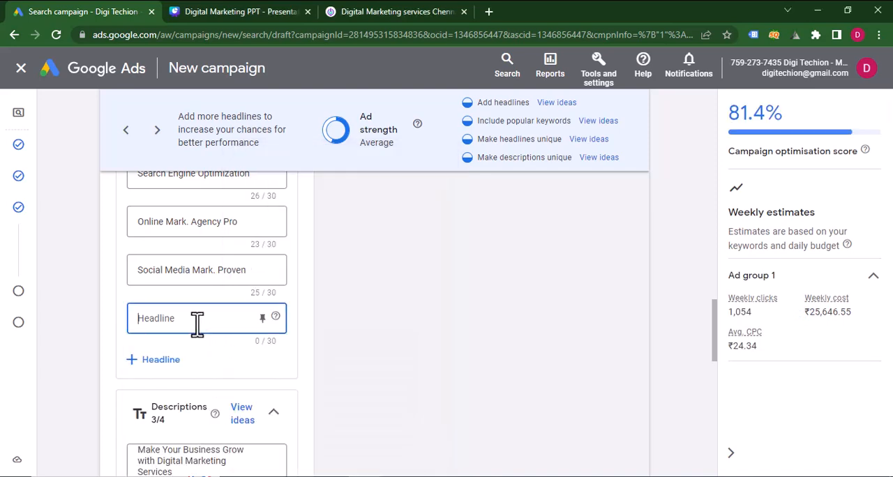
key(ctrl+v)
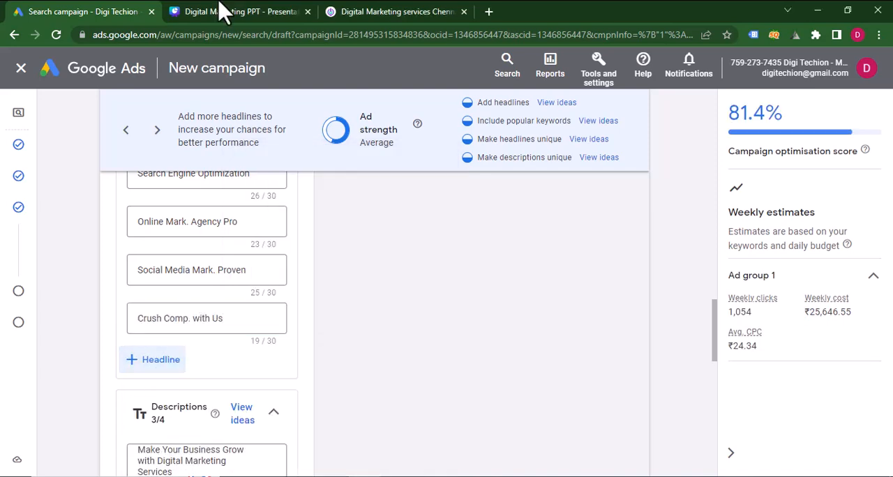
Copy the second headline list, Elevate Brand through Leading Mark. Agency, from page 21 of the Canva presentation and replace all the Notepad text with it.
click(248, 11)
click(675, 243)
click(676, 243)
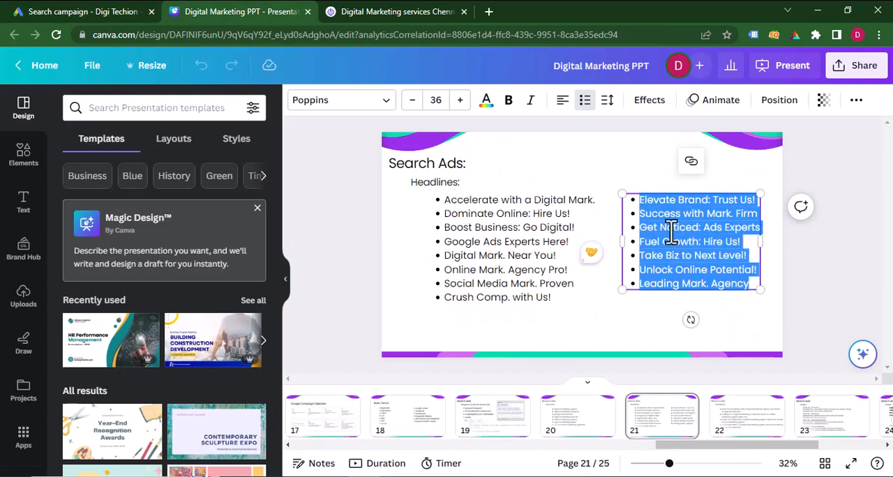
key(ctrl+c)
key(alt+Tab)
key(ctrl+a)
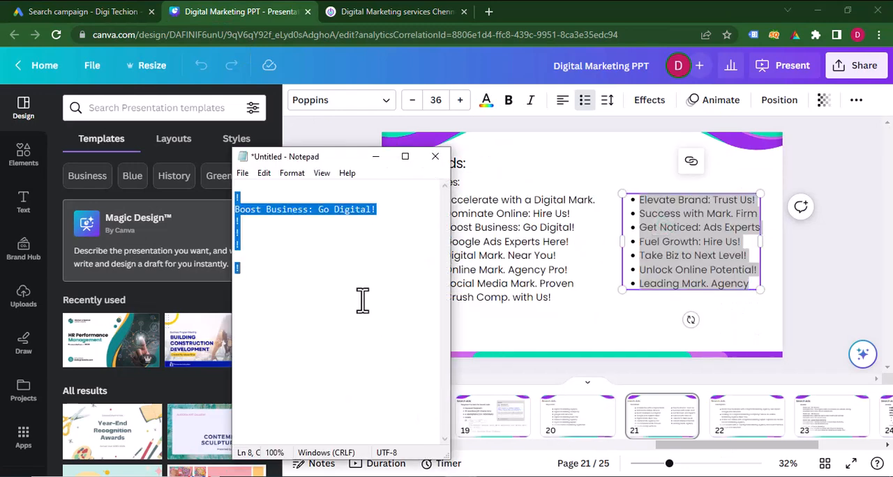
key(ctrl+v)
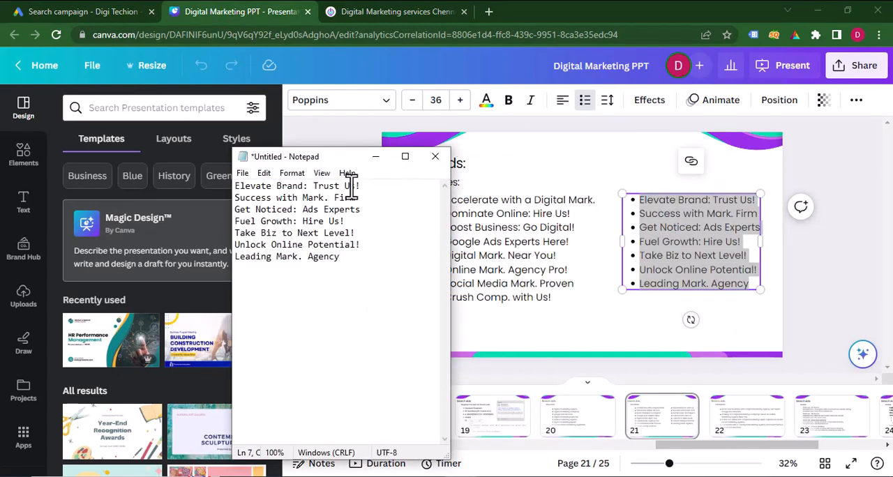
Move "Elevate Brand: Trust Us" from the Notepad list into the empty ninth headline of the Google Ads ad.
drag(353, 186, 222, 189)
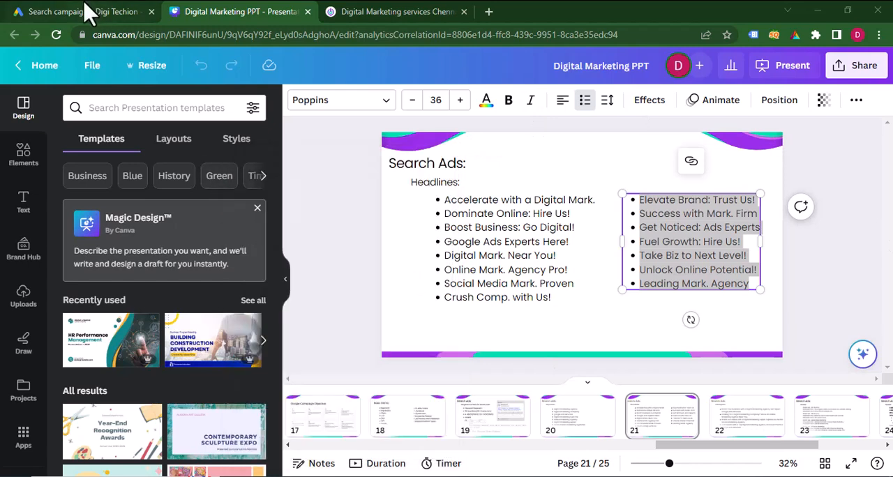
click(87, 10)
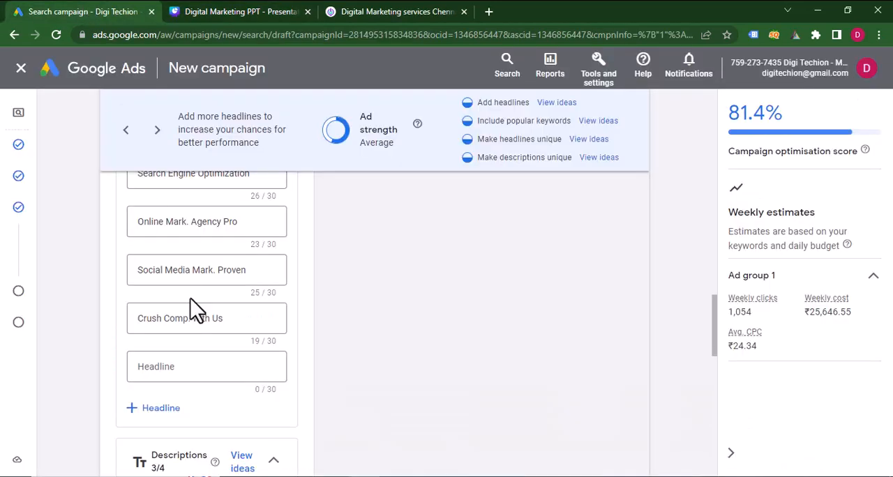
click(196, 367)
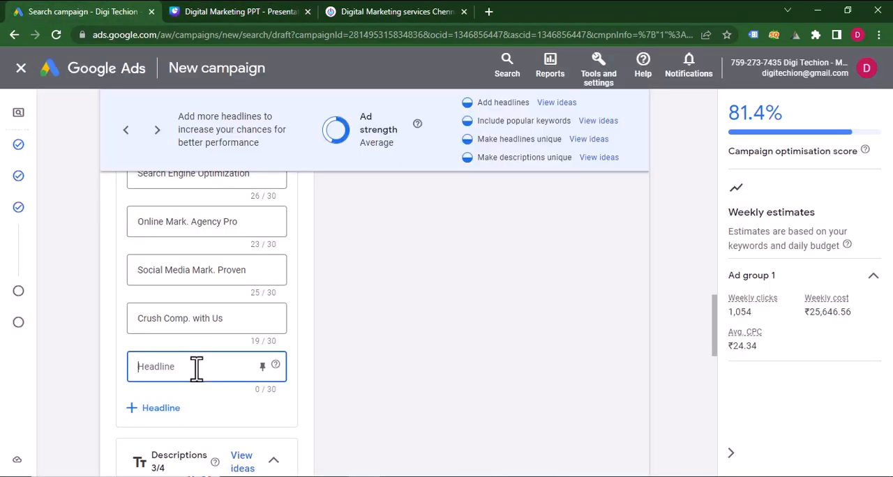
Add a tenth headline and fill it with "Success with Mark. Firm", cut from the Notepad list.
click(160, 409)
key(alt+Tab)
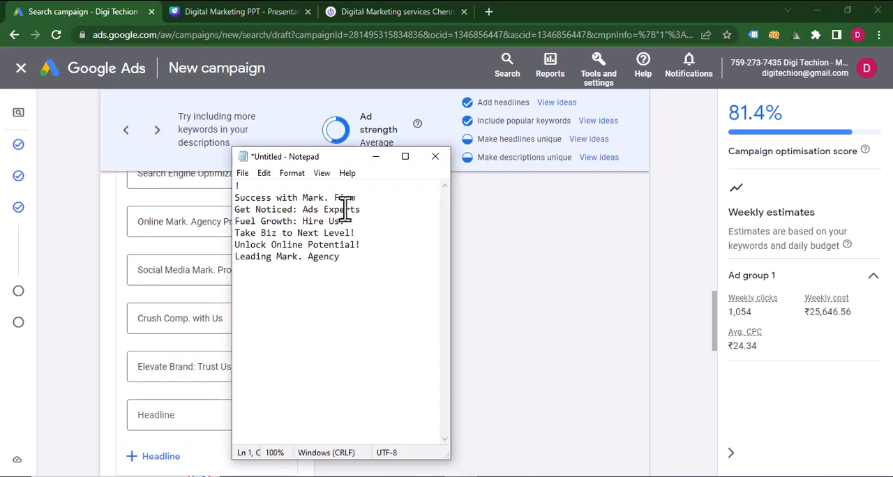
drag(361, 199, 235, 197)
key(ctrl+x)
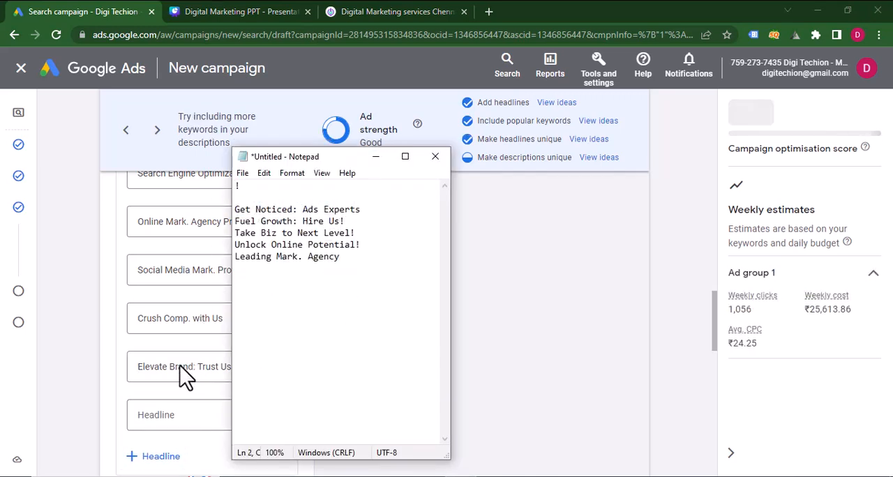
key(alt+Tab)
click(174, 416)
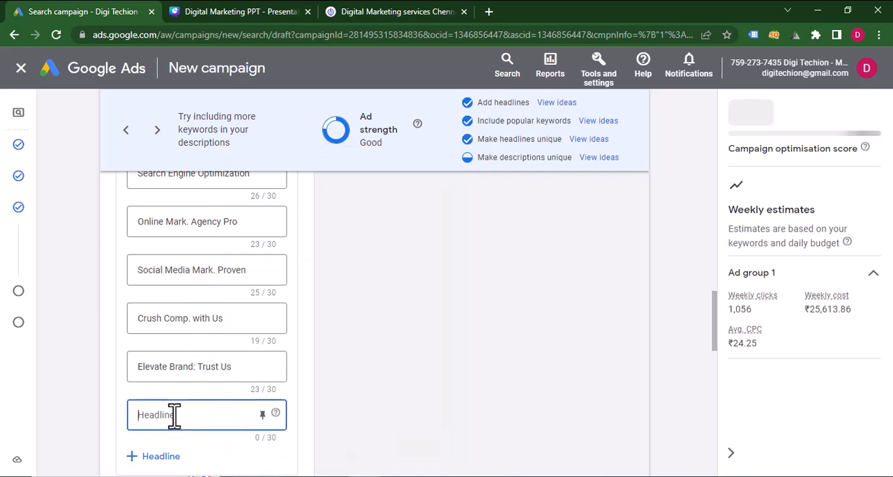
key(ctrl+v)
Add an eleventh headline and fill it with "Get Noticed: Ads Experts", cut from the Notepad list.
click(159, 456)
scroll(211, 391, down, 1)
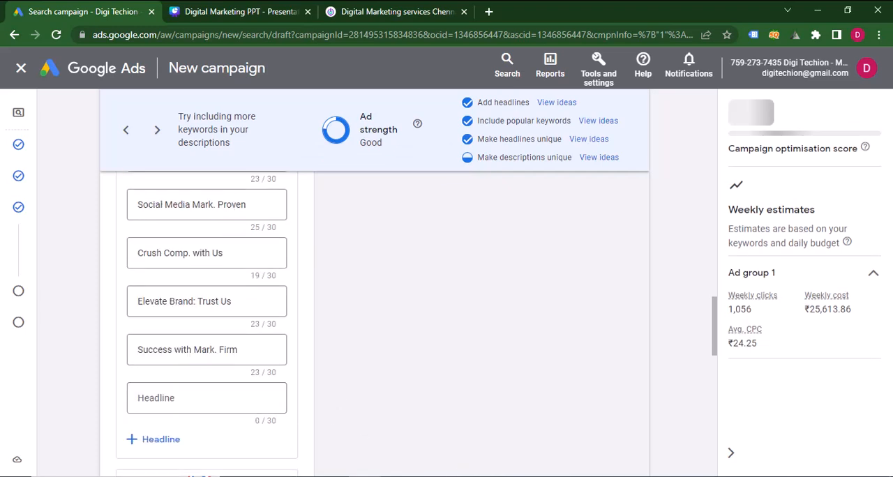
key(alt+Tab)
drag(360, 209, 223, 222)
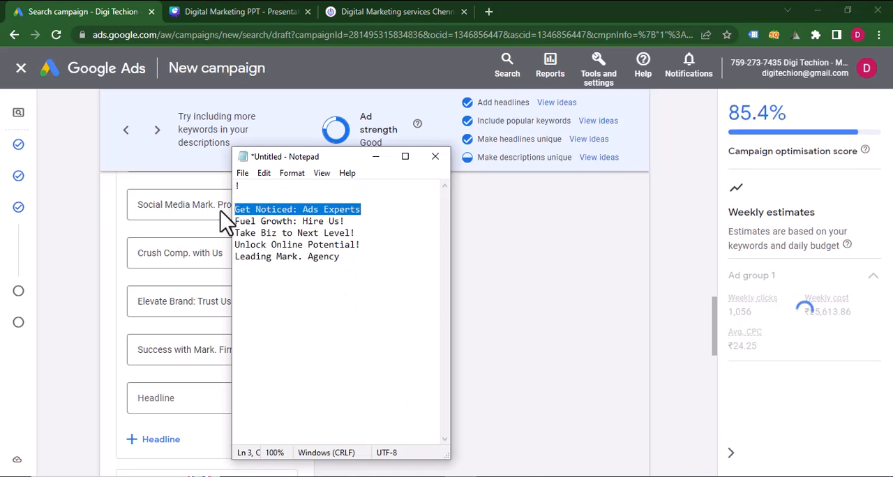
key(ctrl+x)
key(alt+Tab)
click(171, 398)
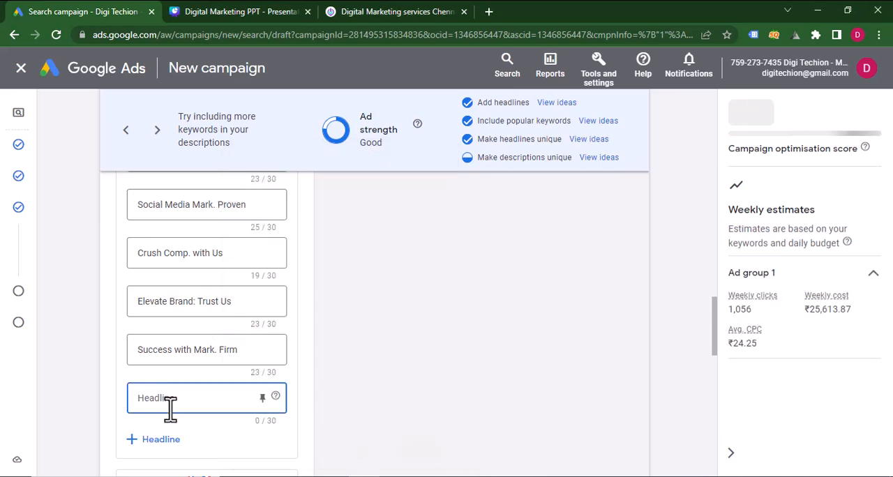
key(ctrl+v)
Add a twelfth headline and fill it with "Fuel Growth: Hire Us", cut from the Notepad list.
click(162, 440)
scroll(186, 370, down, 2)
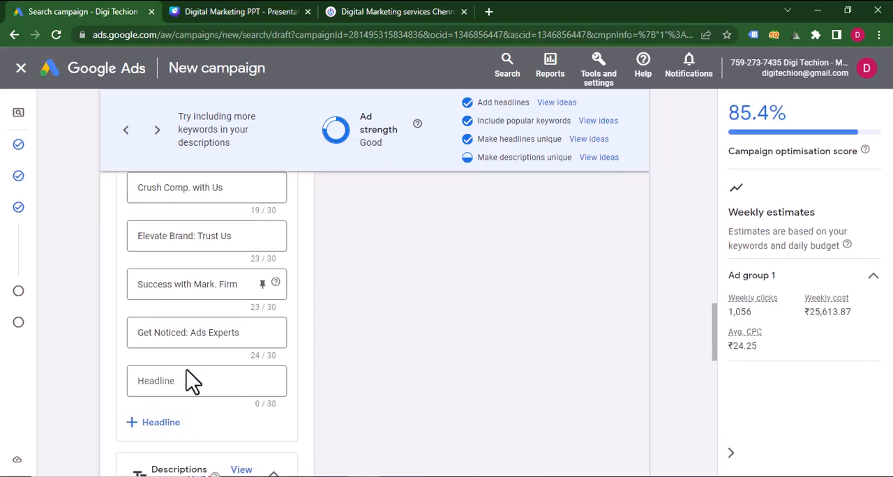
click(261, 321)
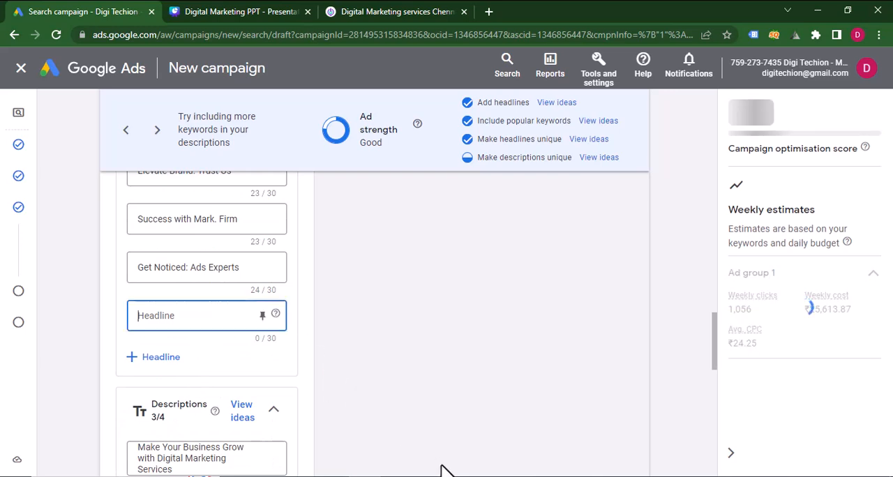
key(alt+Tab)
drag(341, 221, 234, 221)
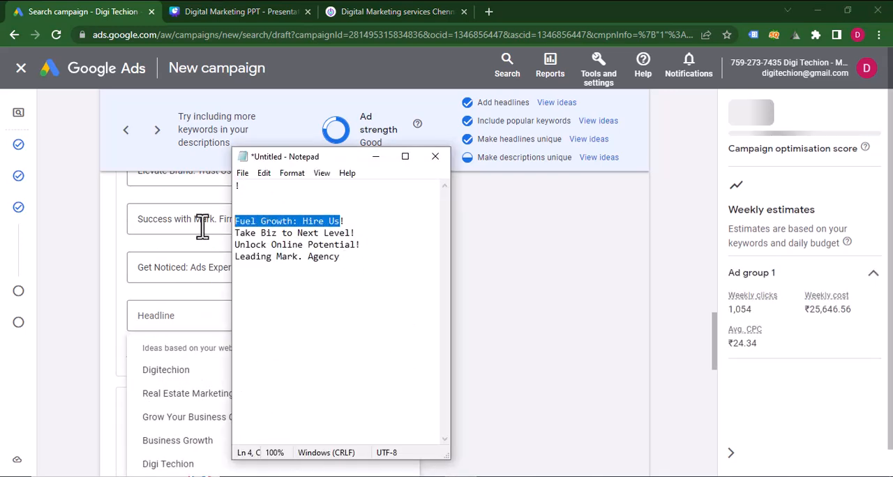
key(ctrl+x)
click(189, 311)
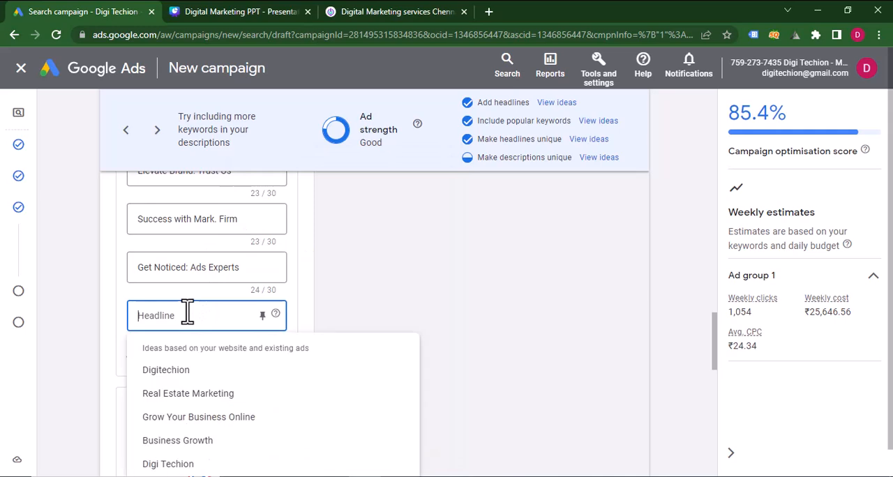
key(ctrl+v)
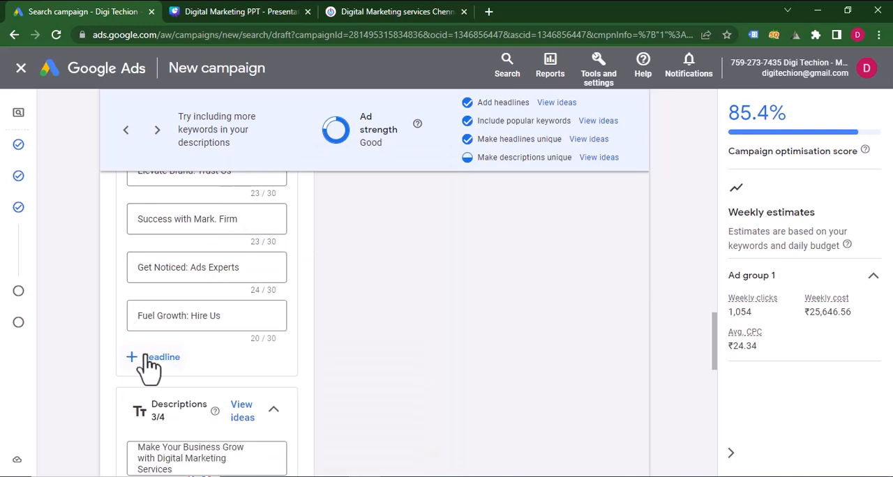
Add a thirteenth headline and fill it with "Take Biz to Next Level", cut from the Notepad list.
click(155, 357)
key(alt+Tab)
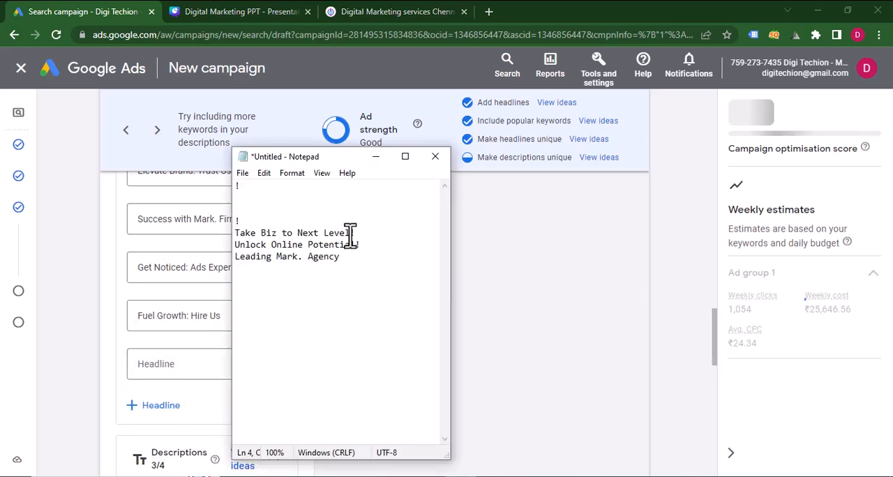
drag(351, 233, 234, 235)
key(ctrl+x)
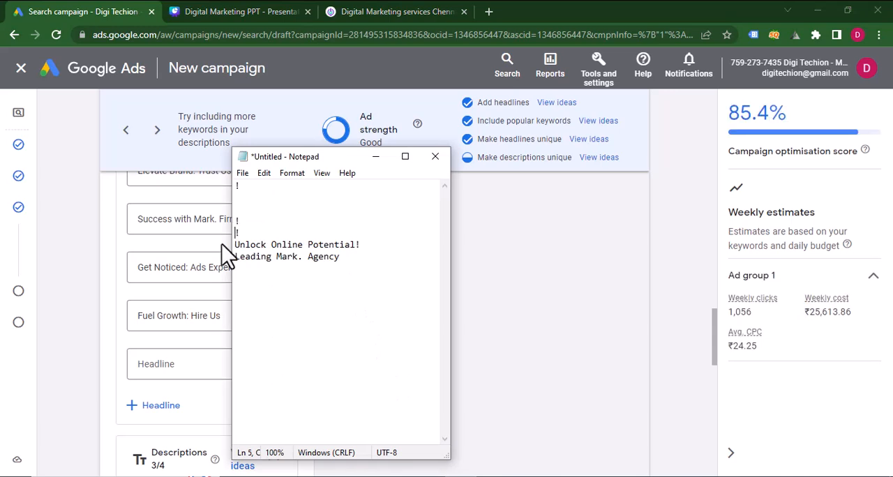
key(alt+Tab)
click(183, 374)
key(ctrl+v)
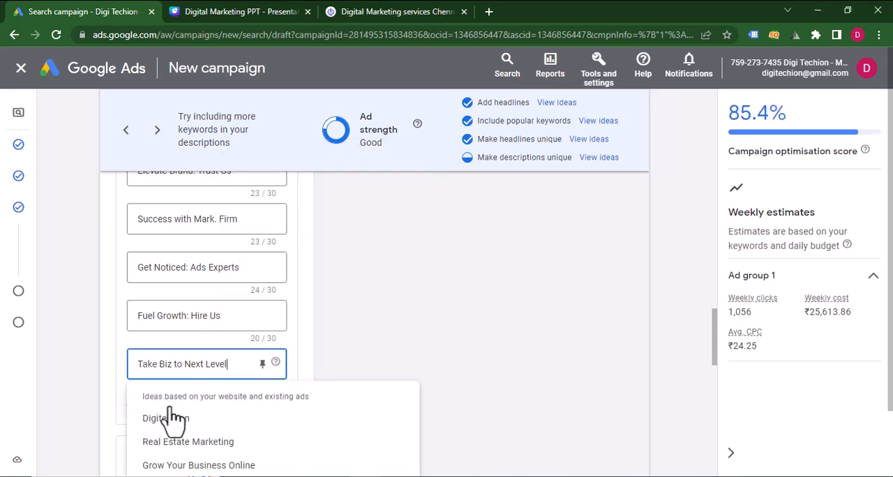
Add a fourteenth headline and fill it with "Unlock Online Potential", cut from the Notepad list.
scroll(124, 389, down, 1)
click(148, 341)
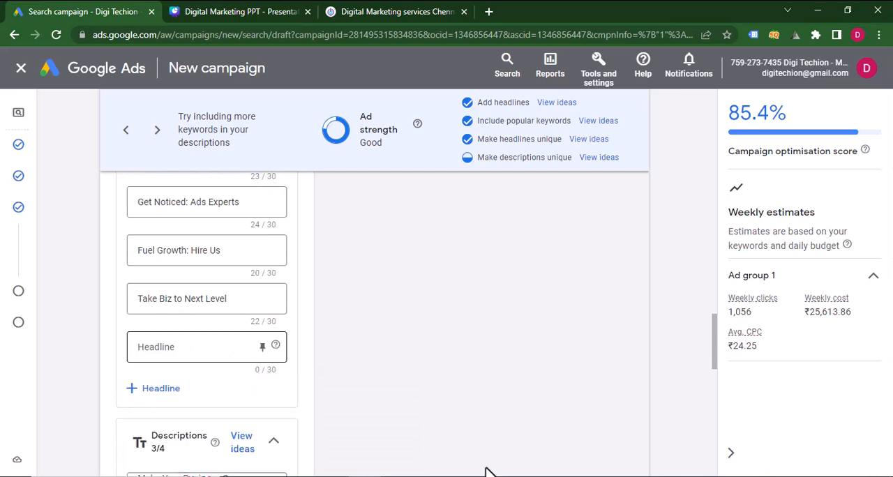
key(alt+Tab)
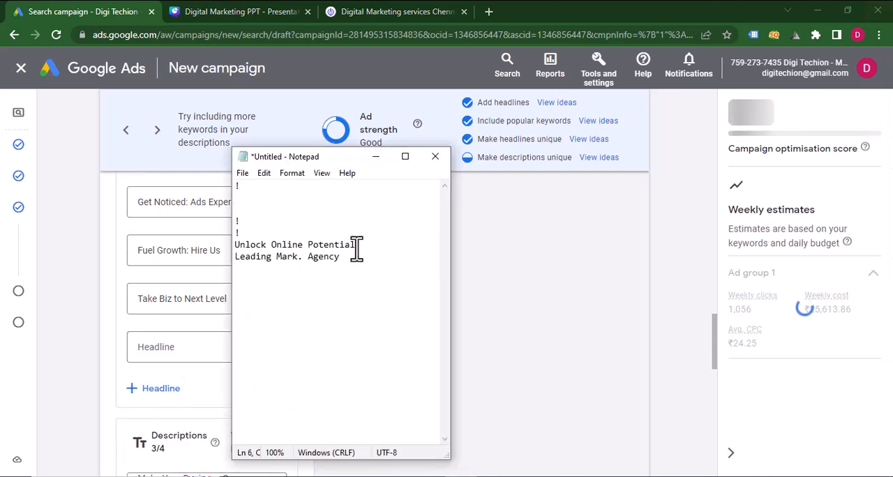
drag(357, 245, 234, 245)
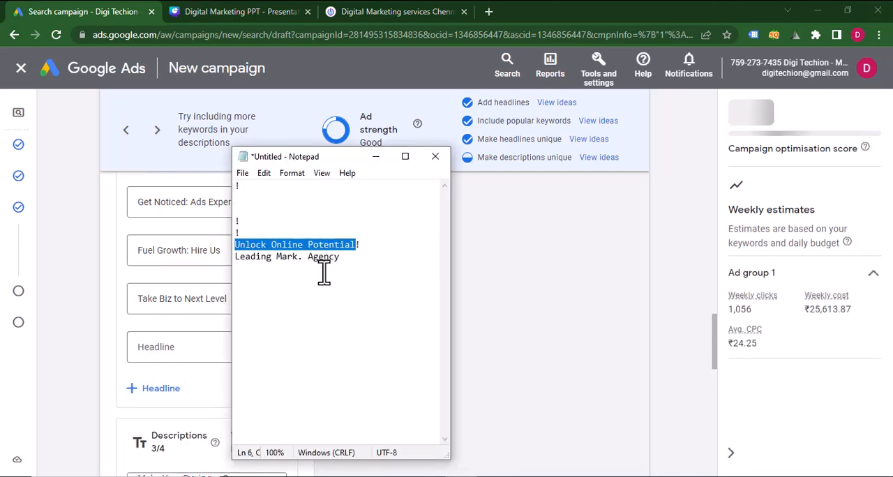
key(ctrl+x)
key(alt+Tab)
click(168, 348)
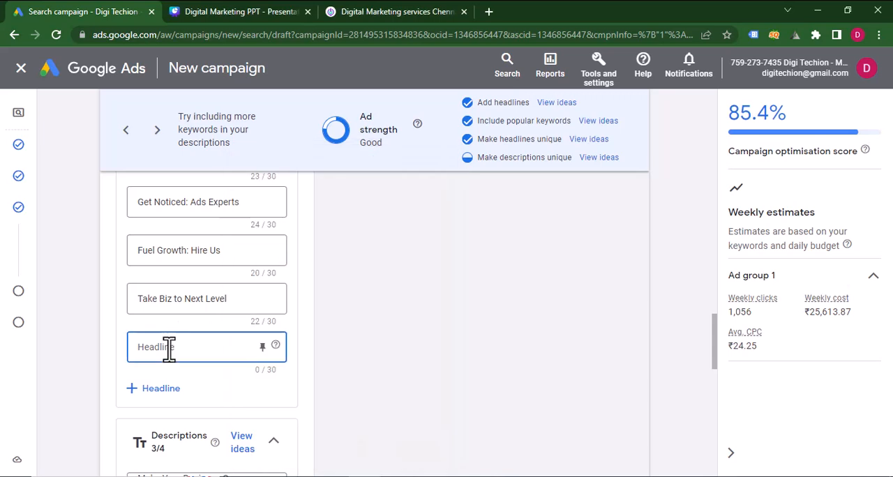
key(ctrl+v)
Add a fifteenth headline and fill it with "Leading Mark. Agency", cut from the Notepad list.
click(194, 398)
key(alt+Tab)
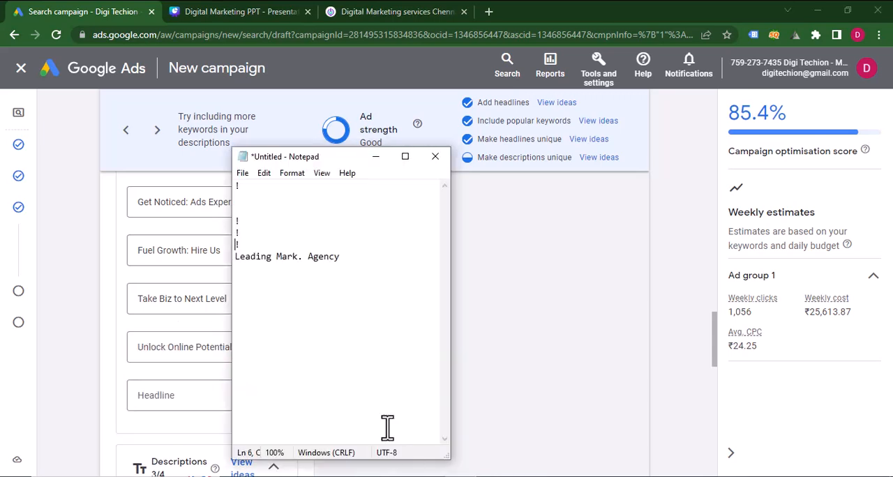
drag(337, 268, 235, 265)
key(ctrl+x)
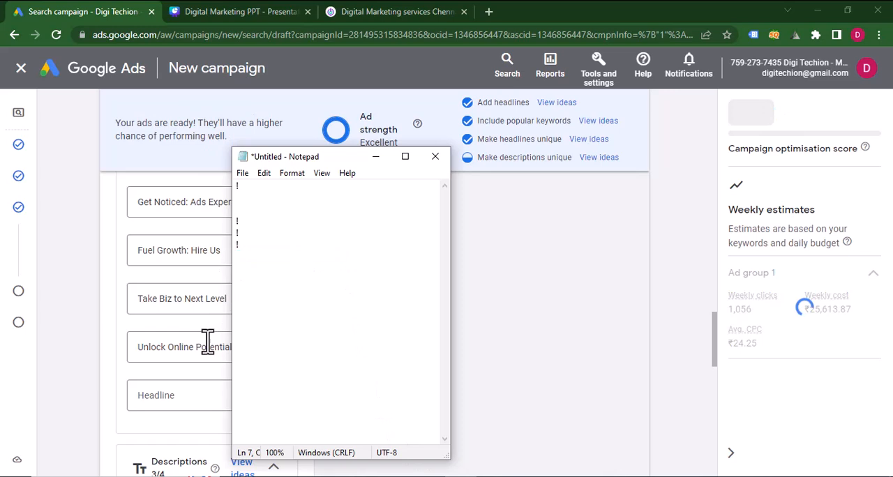
click(173, 397)
key(ctrl+v)
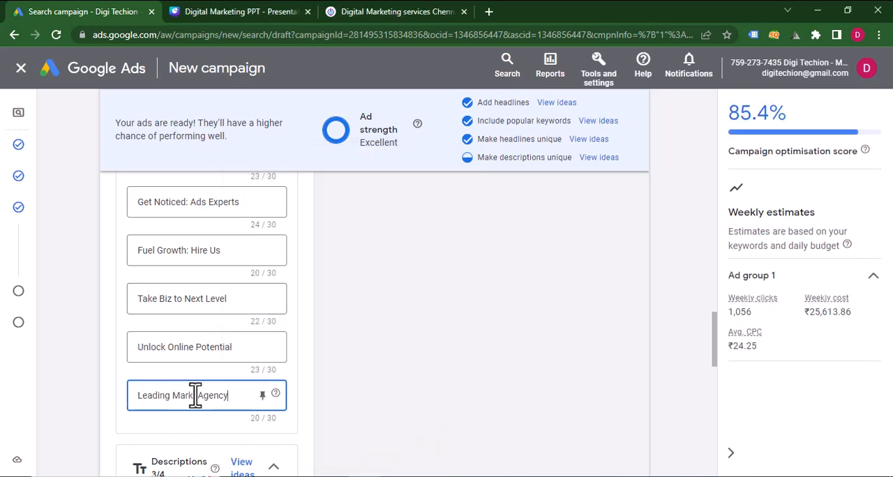
Expand "Mark" in the last headline so that it reads "Leading Marketing. Agency".
click(196, 395)
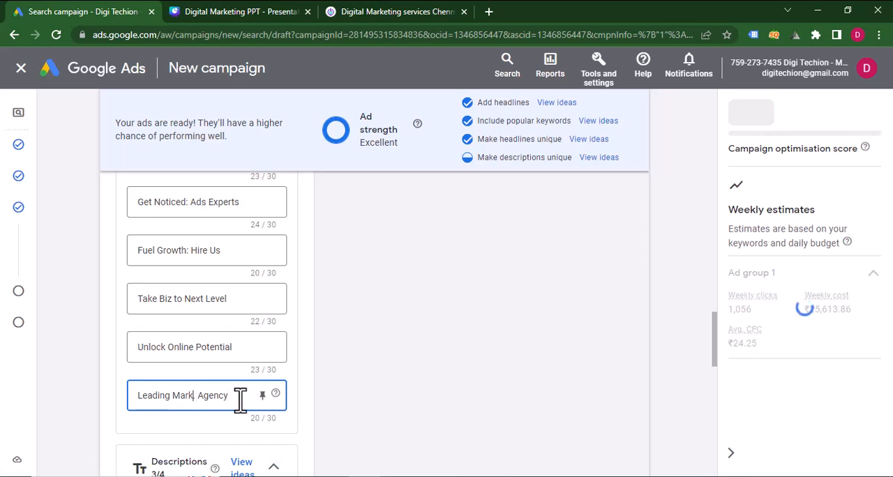
text(eting)
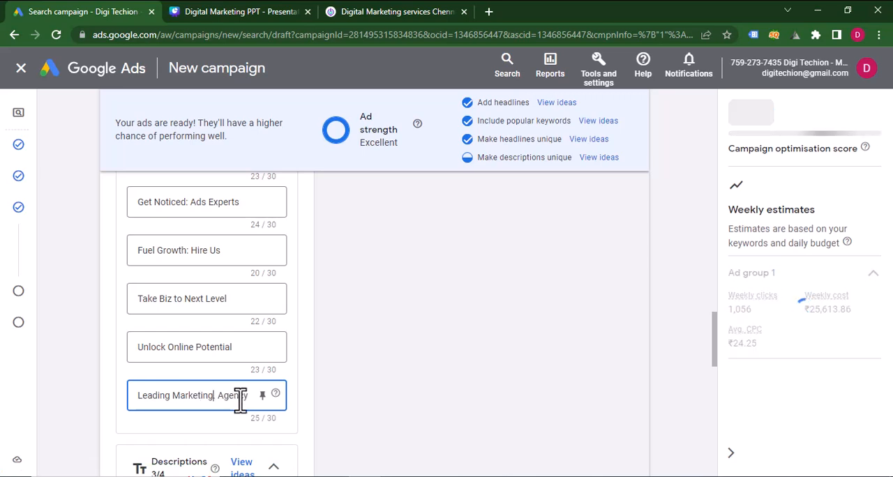
click(218, 443)
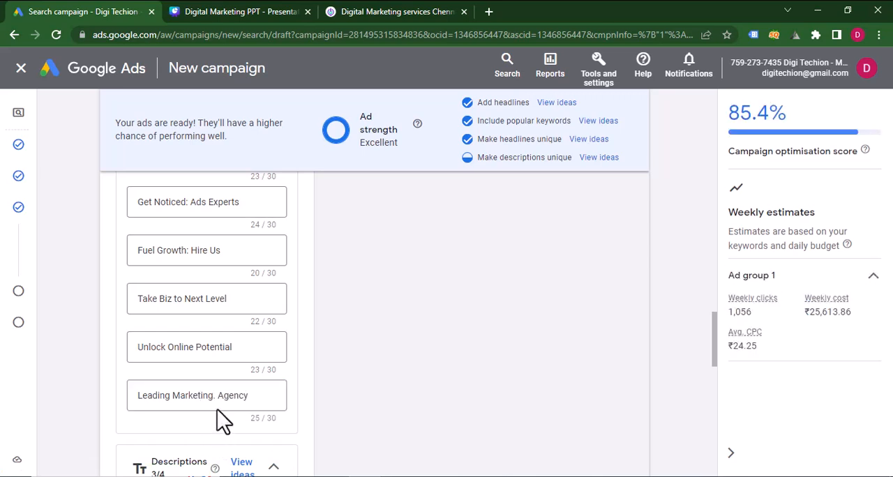
Copy the four Search Ads descriptions from page 22 of the Canva presentation and replace the Notepad text with them.
scroll(217, 416, down, 3)
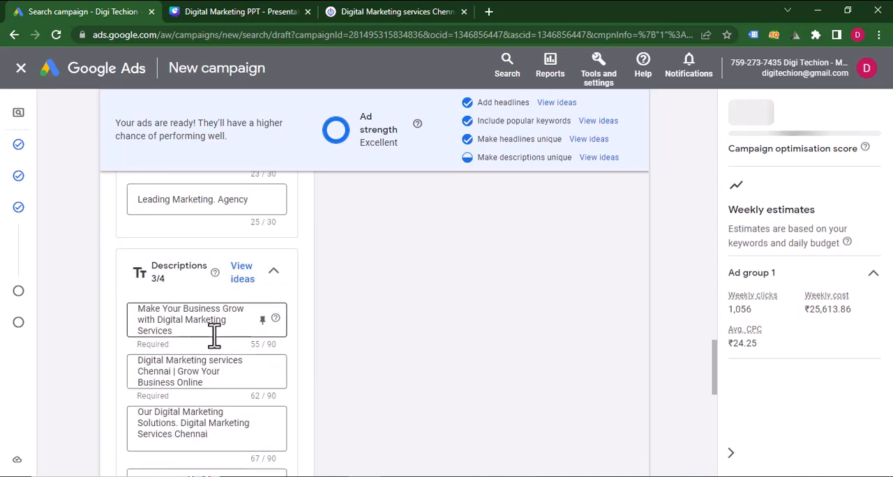
click(255, 10)
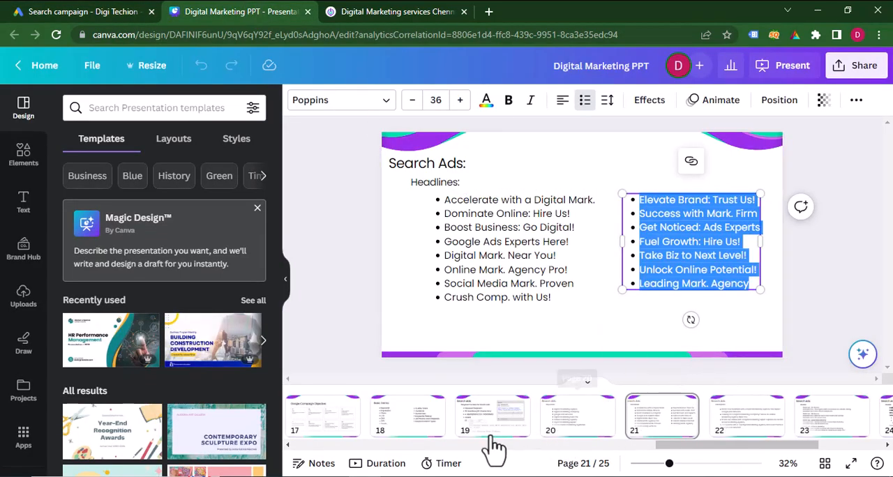
click(732, 436)
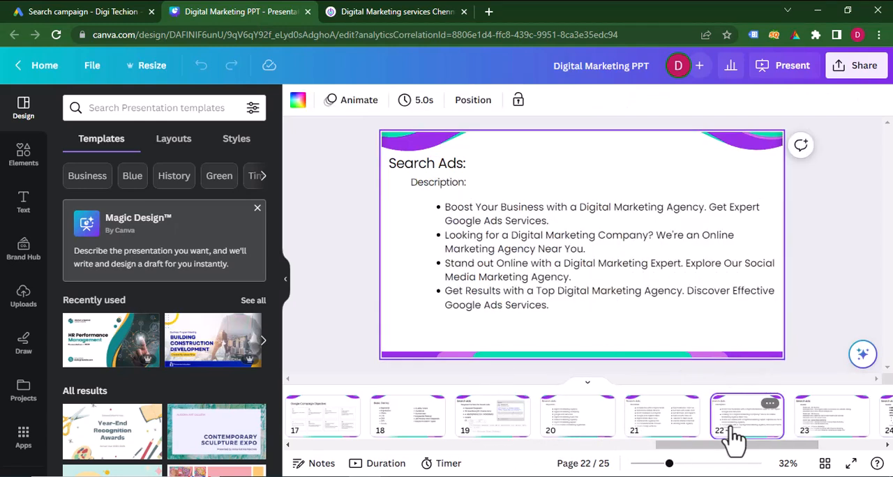
click(554, 225)
double_click(569, 269)
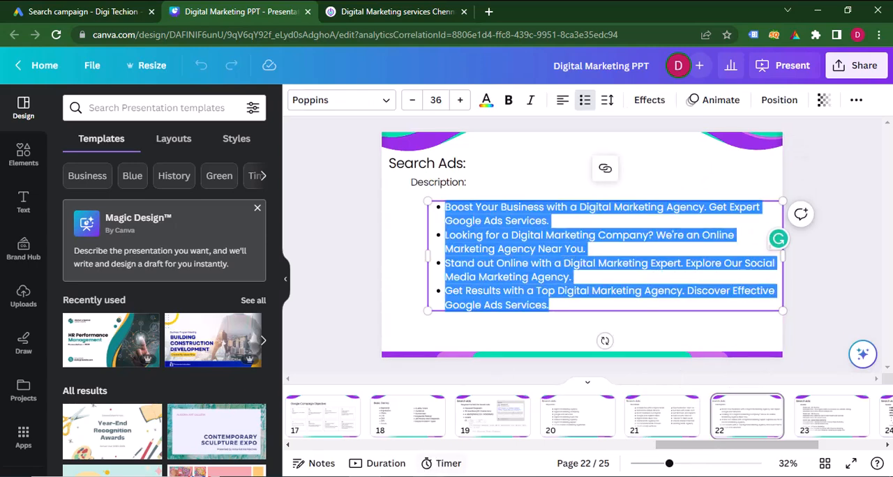
key(alt+Tab)
key(ctrl+v)
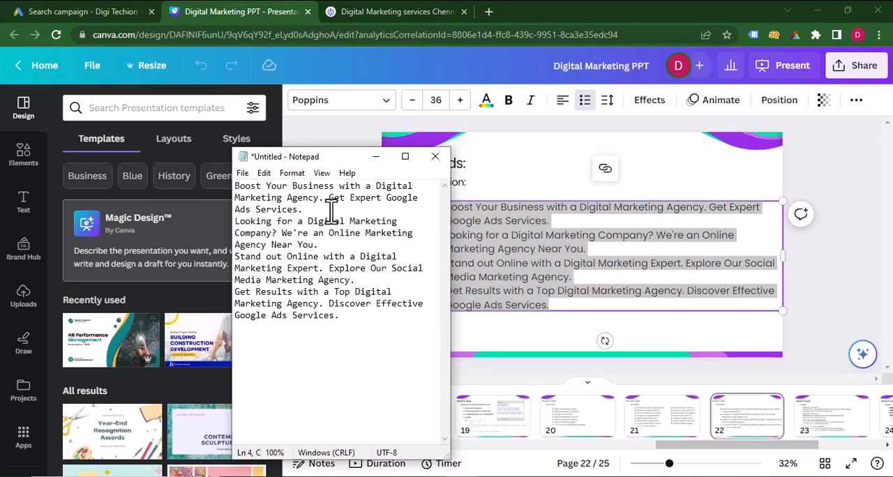
Replace the first Google Ads description with "Boost Your Business with a Digital Marketing Agency. Get Expert Google Ads Services.", cut from Notepad.
drag(332, 210, 209, 188)
key(alt+Tab)
click(96, 9)
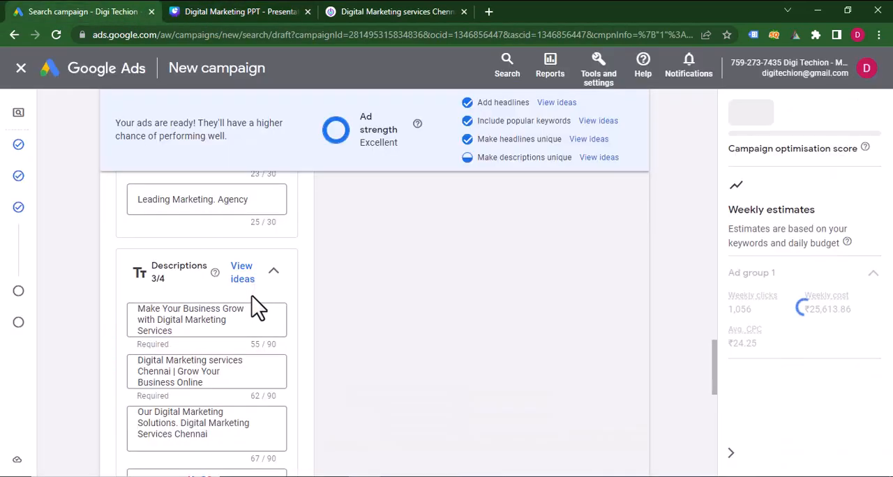
click(189, 327)
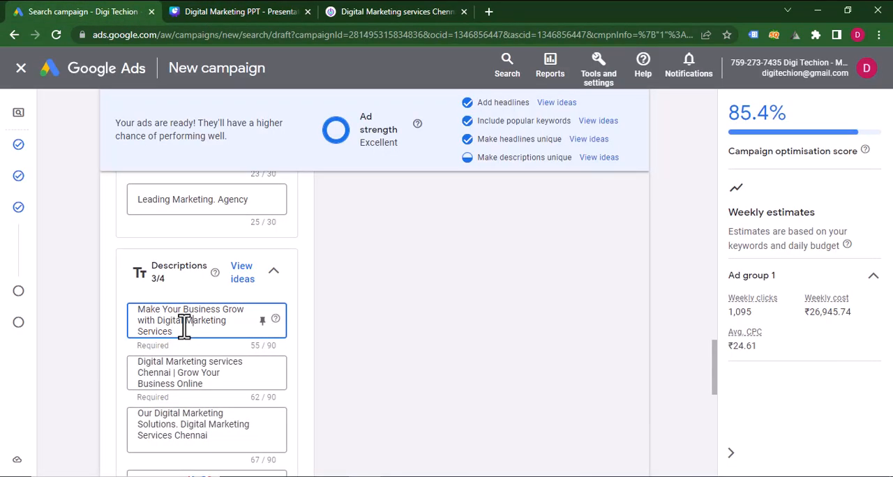
key(ctrl+a)
key(ctrl+v)
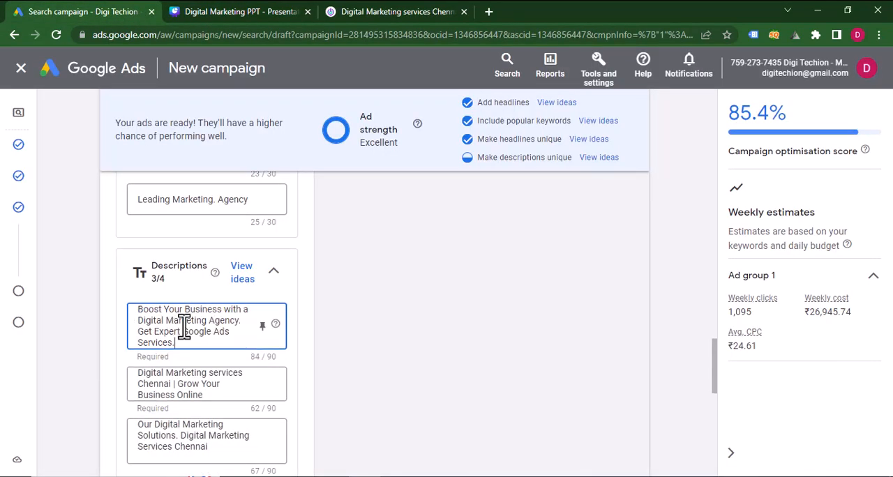
Replace the second description with "Looking for a Digital Marketing Company? We're an Online Marketing Agency Near You.", cut from Notepad.
key(alt+Tab)
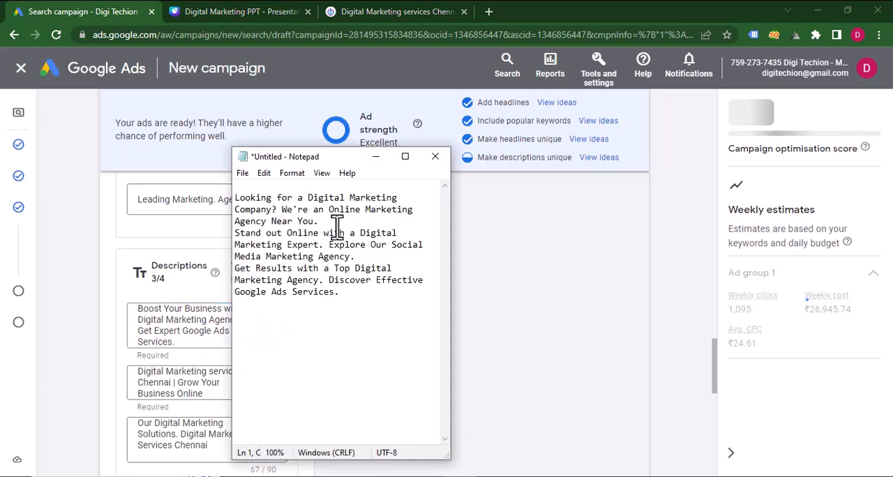
drag(335, 224, 232, 198)
key(ctrl+x)
click(198, 377)
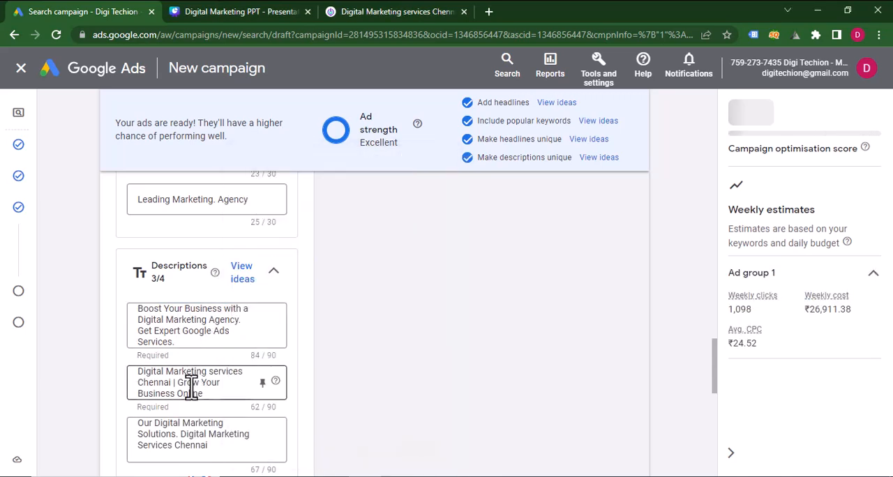
key(ctrl+a)
key(ctrl+v)
Replace the third description with the "Stand out Online with a Digital Marketing Expert" text cut from Notepad, shortening its last "Marketing" to "Mark".
scroll(191, 387, down, 2)
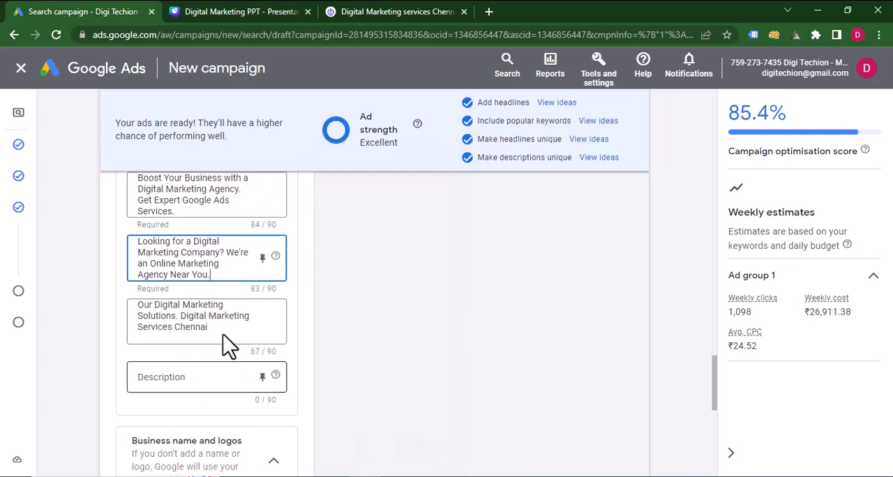
key(alt+Tab)
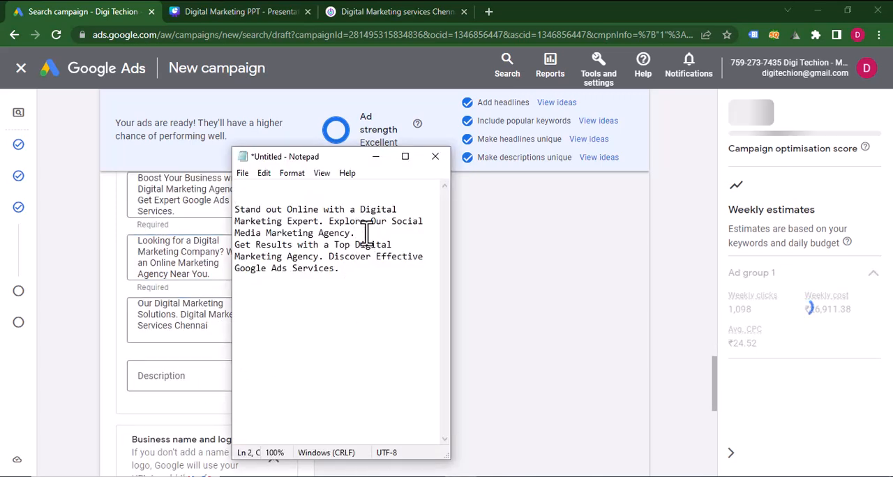
drag(357, 234, 220, 207)
key(ctrl+x)
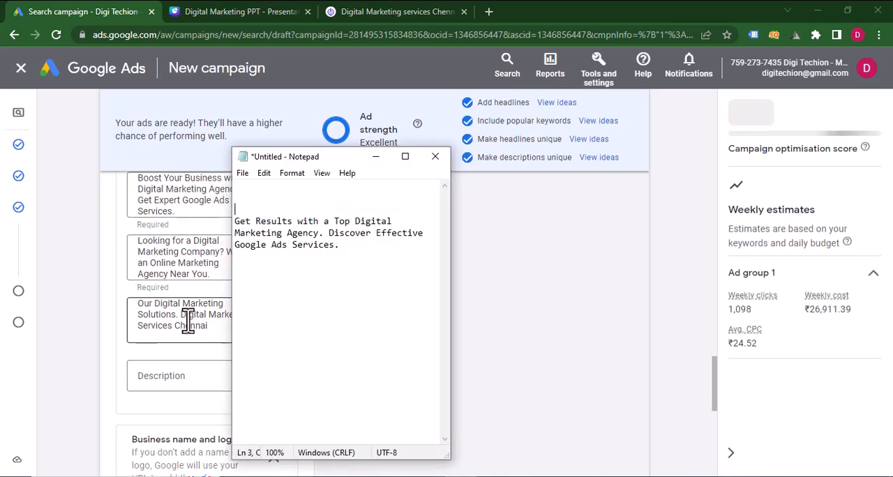
click(188, 321)
key(ctrl+a)
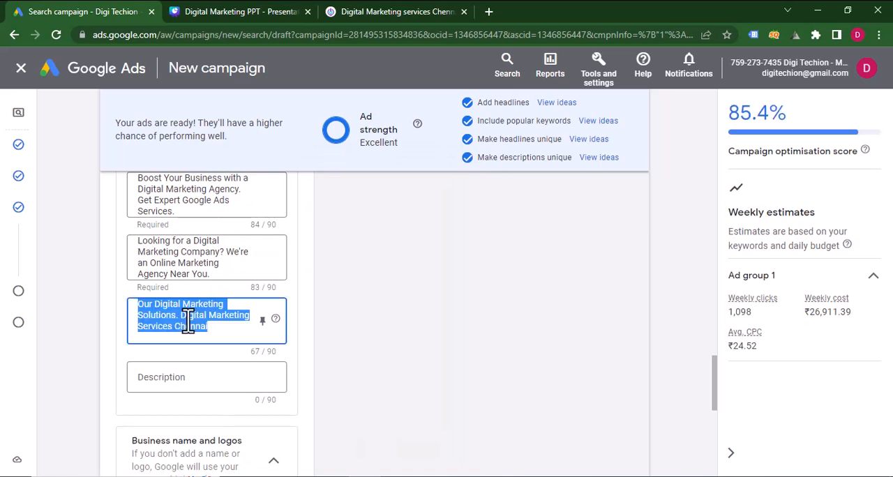
key(ctrl+v)
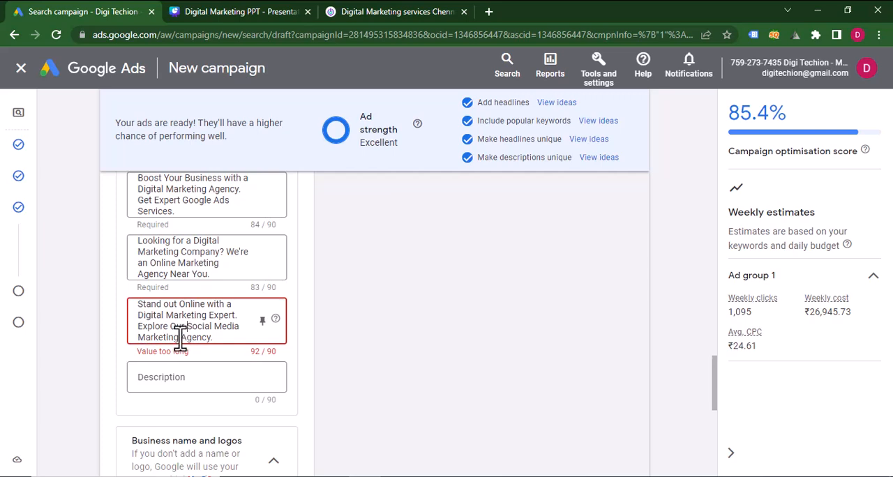
key(BackSpace)
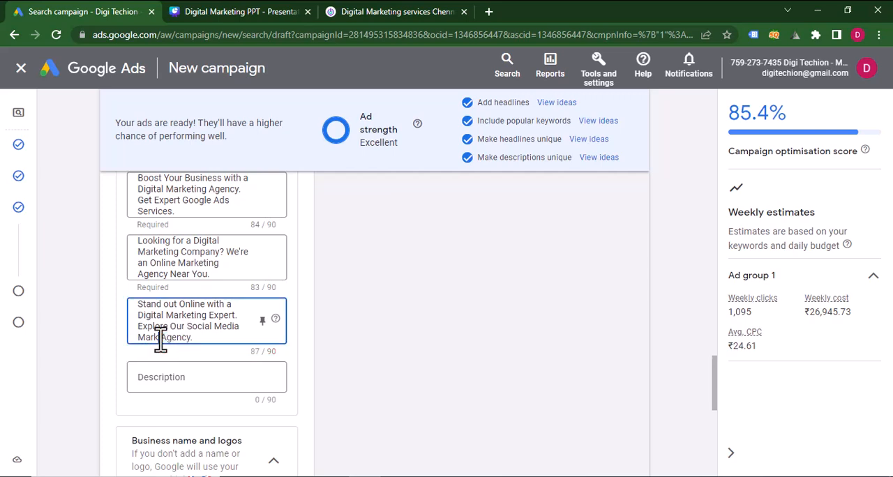
Fill the fourth description with "Get Results with a Top Digital Marketing Agency. Discover Effective Google Ads Services.", cut from Notepad.
click(194, 376)
click(454, 473)
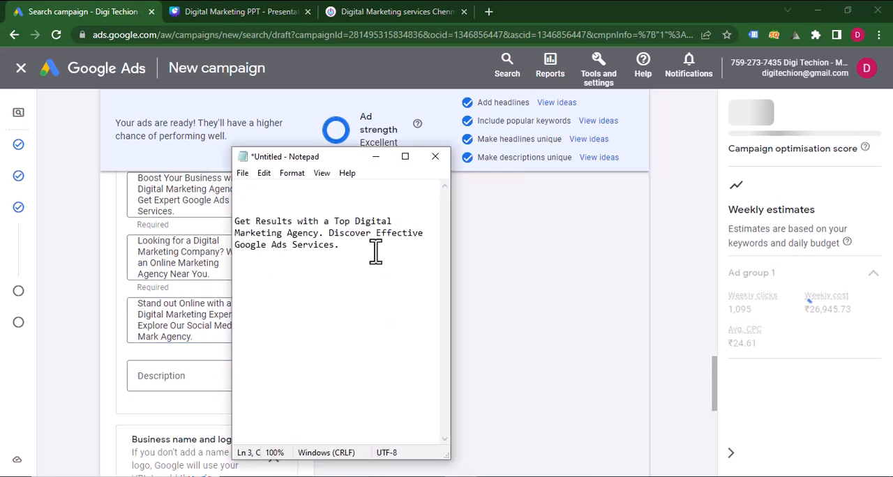
drag(375, 249, 235, 220)
click(186, 375)
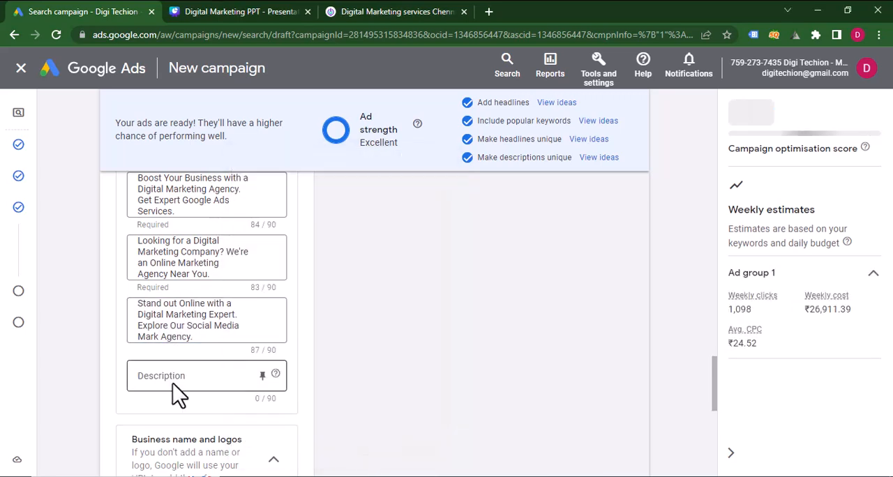
key(ctrl+v)
Open the form for adding sitelinks to the campaign.
scroll(204, 363, down, 2)
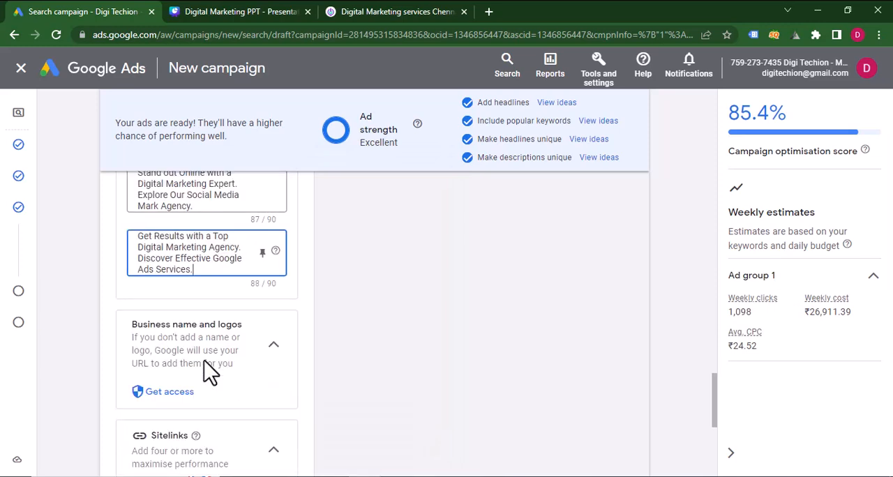
scroll(204, 360, down, 2)
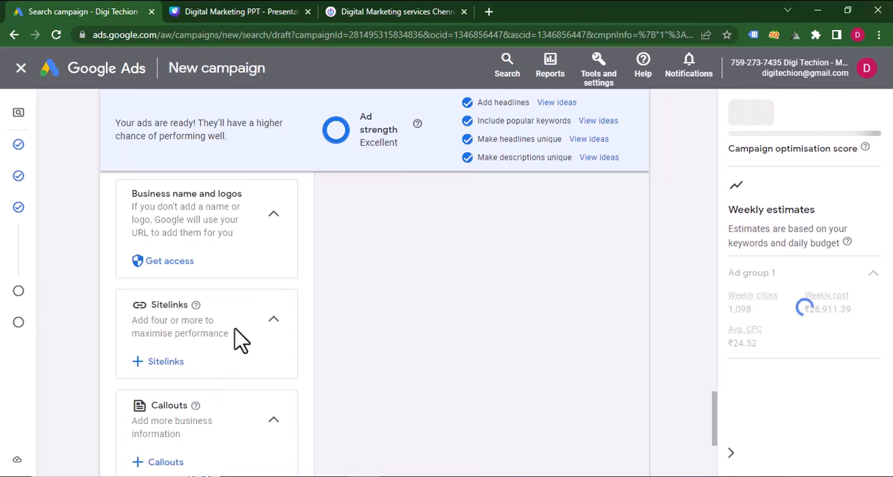
scroll(235, 342, down, 2)
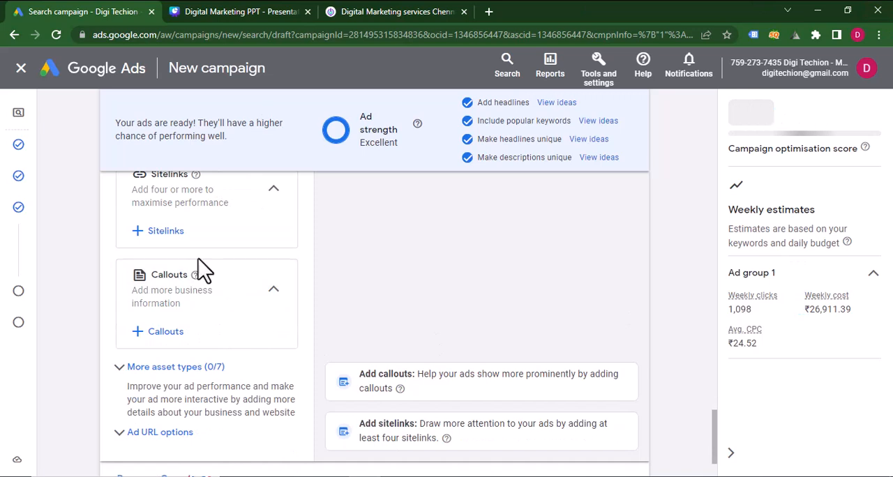
scroll(204, 269, up, 1)
scroll(196, 271, up, 1)
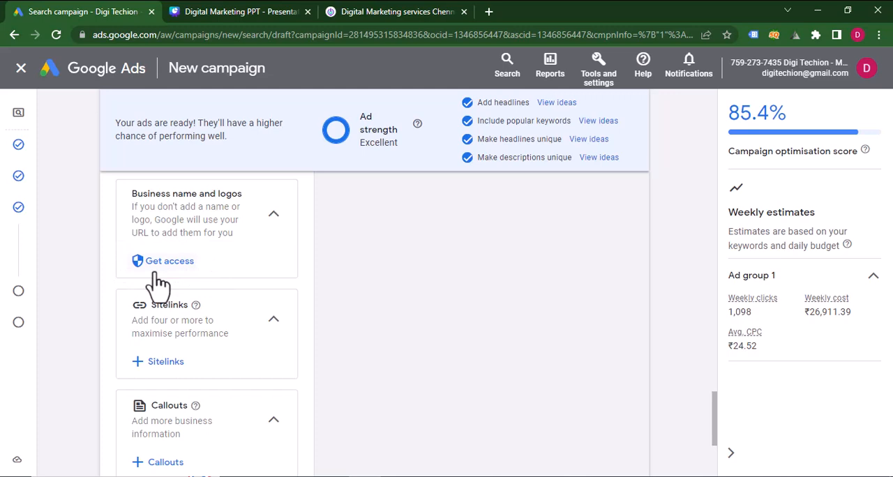
scroll(159, 282, down, 1)
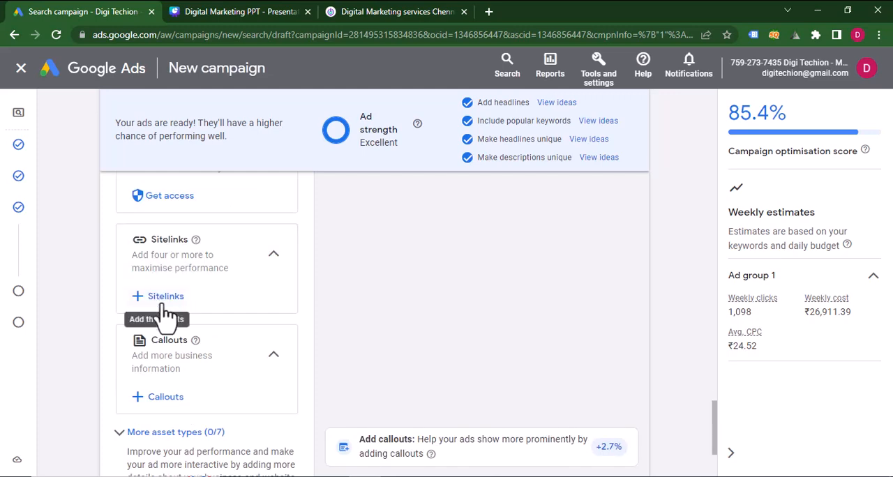
click(163, 297)
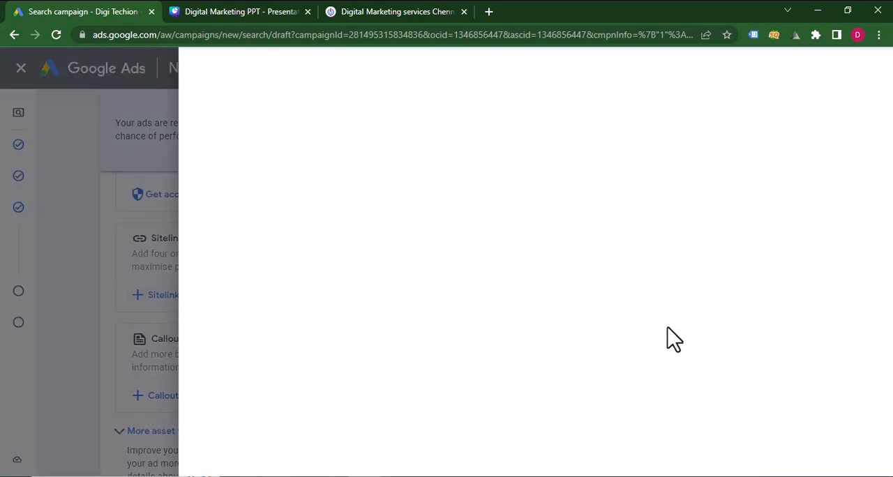
Copy "SEO Services" from page 23 of the Canva presentation into the Sitelink 1 text in Google Ads.
click(283, 10)
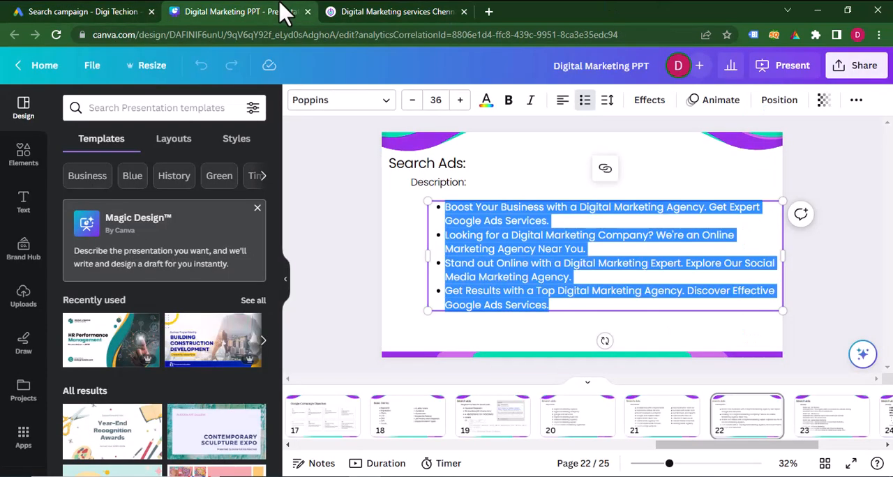
click(815, 436)
click(742, 437)
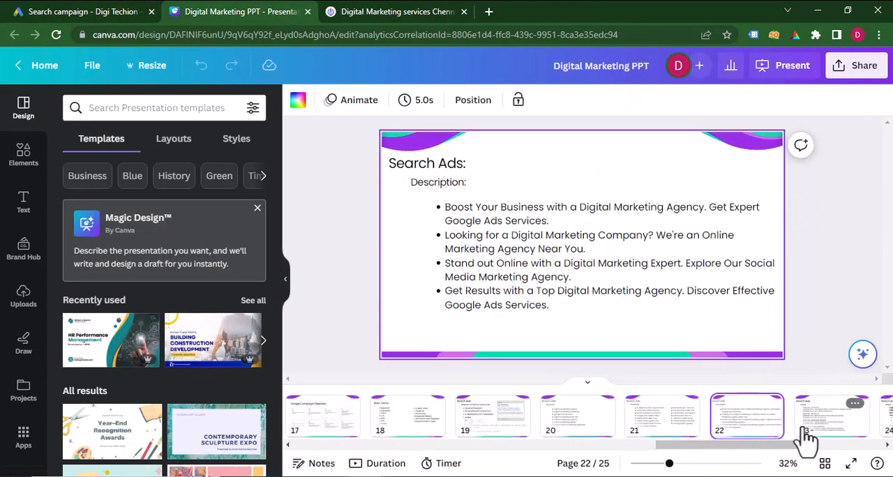
click(803, 436)
drag(705, 461, 813, 451)
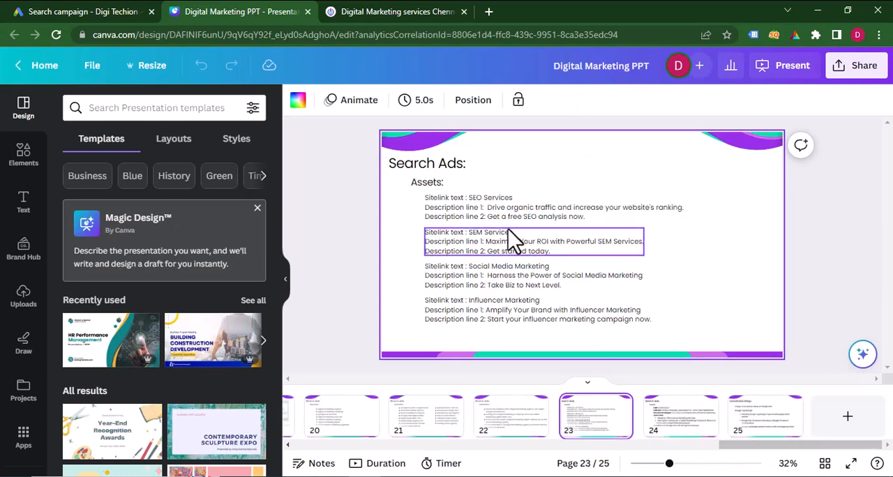
click(495, 213)
drag(512, 199, 469, 198)
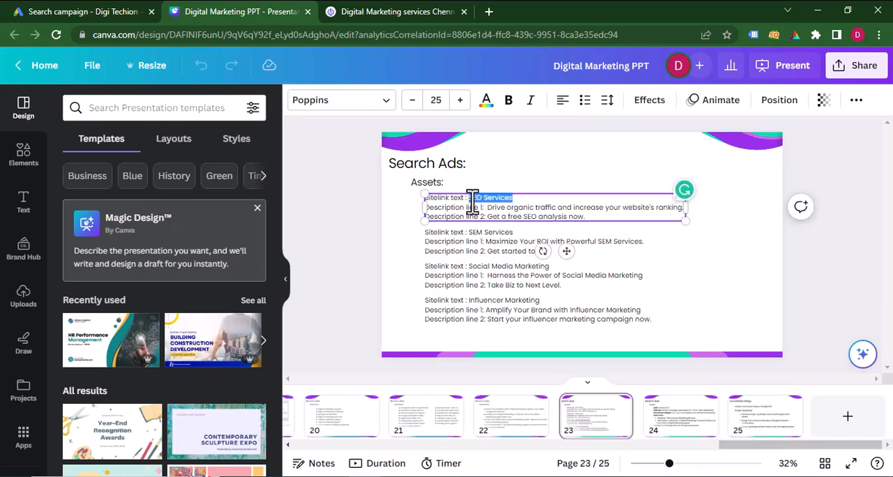
click(36, 9)
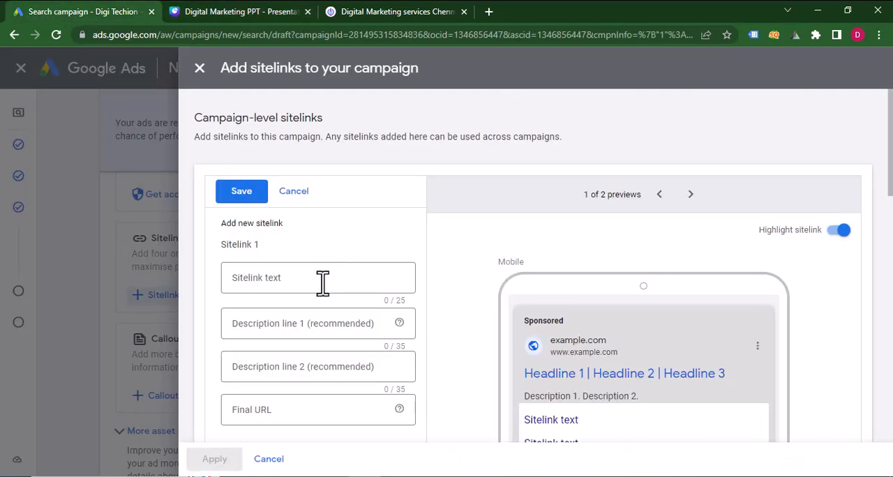
key(ctrl+v)
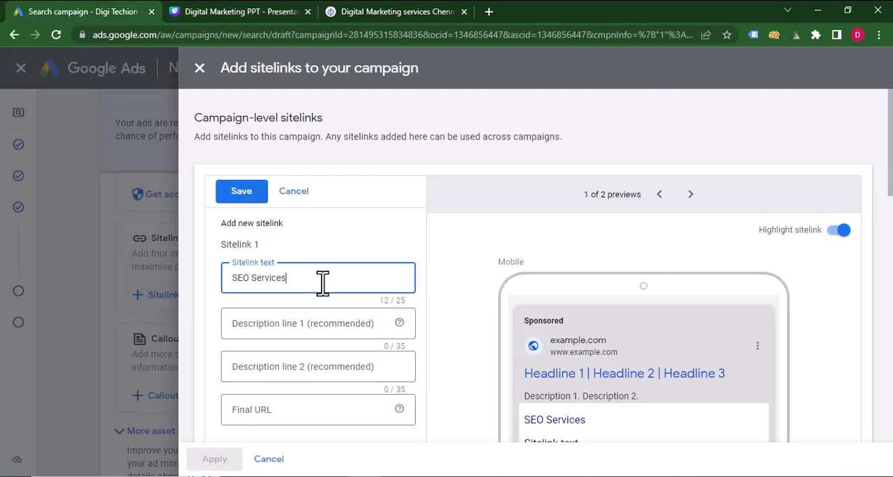
click(272, 10)
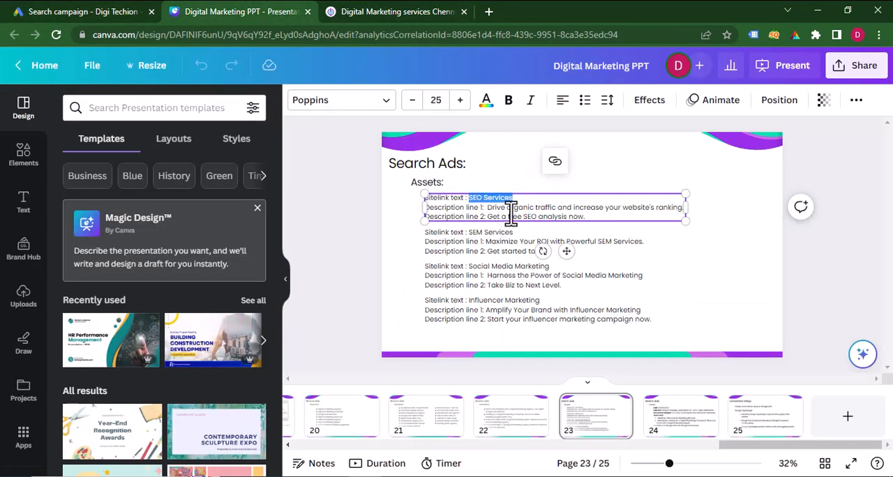
drag(488, 207, 679, 207)
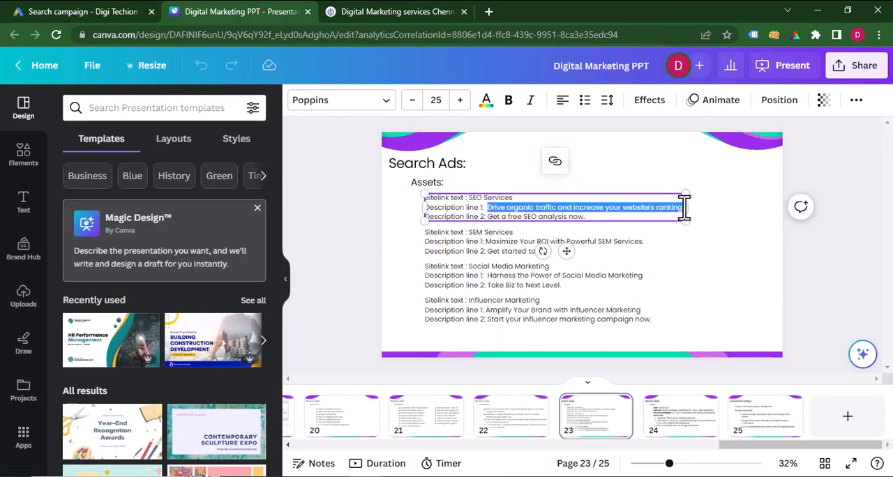
click(83, 12)
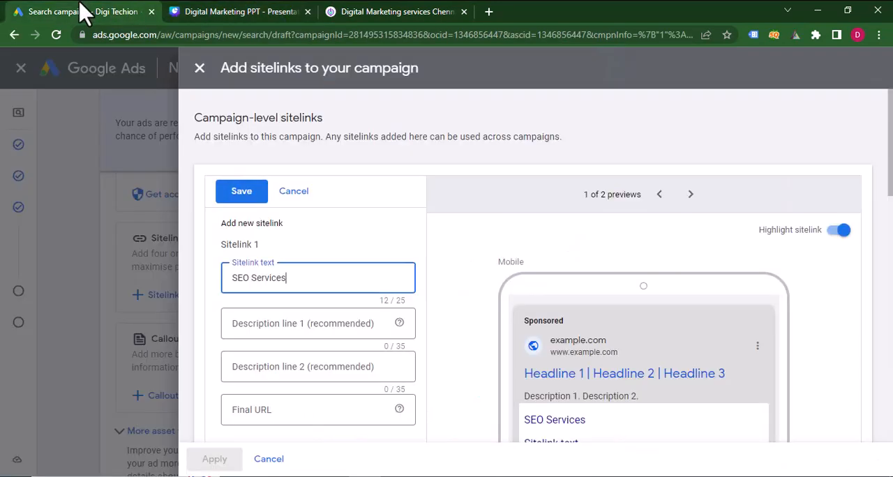
click(257, 321)
key(ctrl+v)
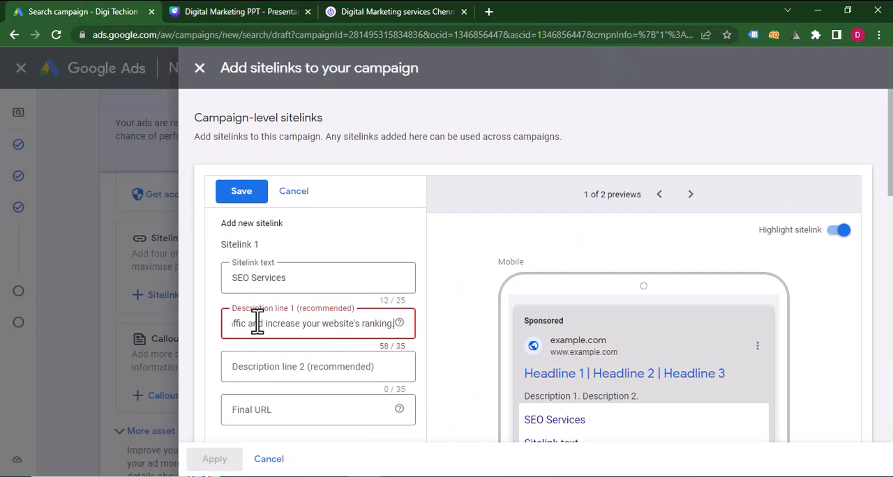
scroll(257, 321, down, 1)
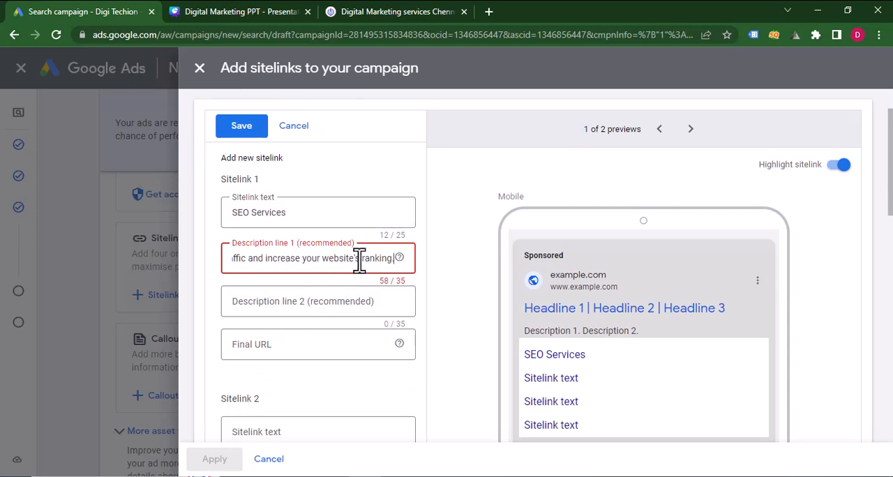
key(BackSpace)
key(BackSpace)
key(BackSpace)
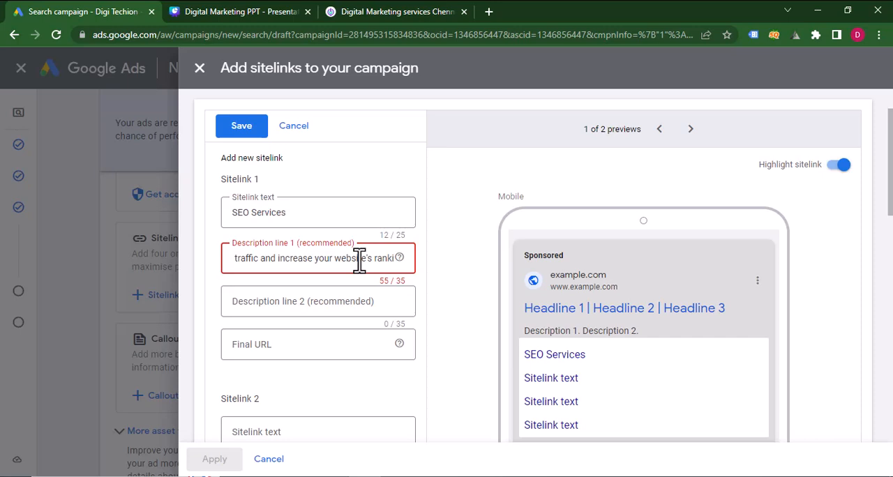
key(BackSpace)
key(BackSpace)
key(BackSpace)
key(BackSpace)
key(BackSpace)
key(BackSpace)
key(BackSpace)
key(BackSpace)
key(BackSpace)
key(BackSpace)
key(BackSpace)
key(BackSpace)
key(BackSpace)
key(BackSpace)
key(BackSpace)
key(BackSpace)
key(BackSpace)
key(BackSpace)
key(BackSpace)
key(BackSpace)
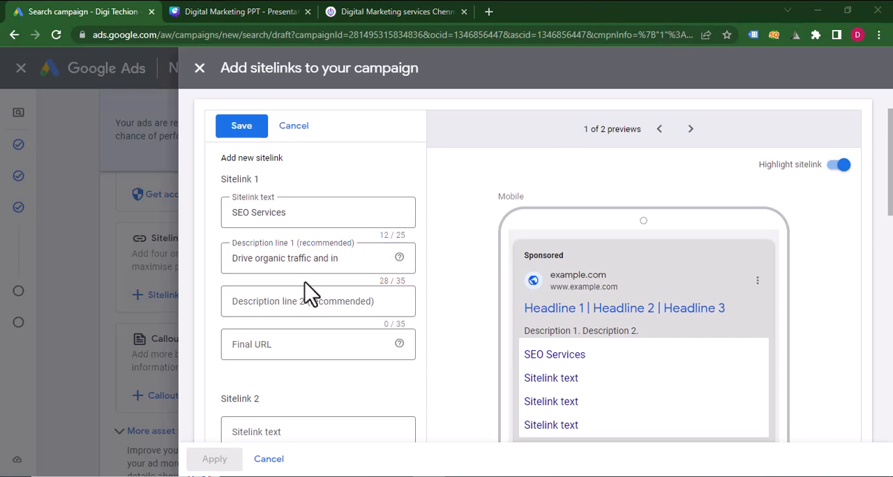
click(348, 258)
key(ctrl+a)
key(BackSpace)
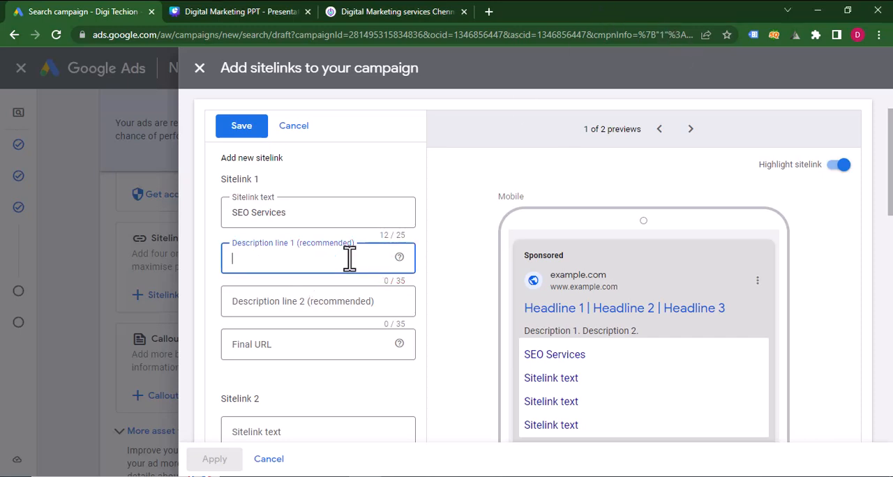
Copy "Drive organic traffic" from the Canva presentation's SEO Services block into description line 1 of Sitelink 1 in Google Ads.
click(281, 11)
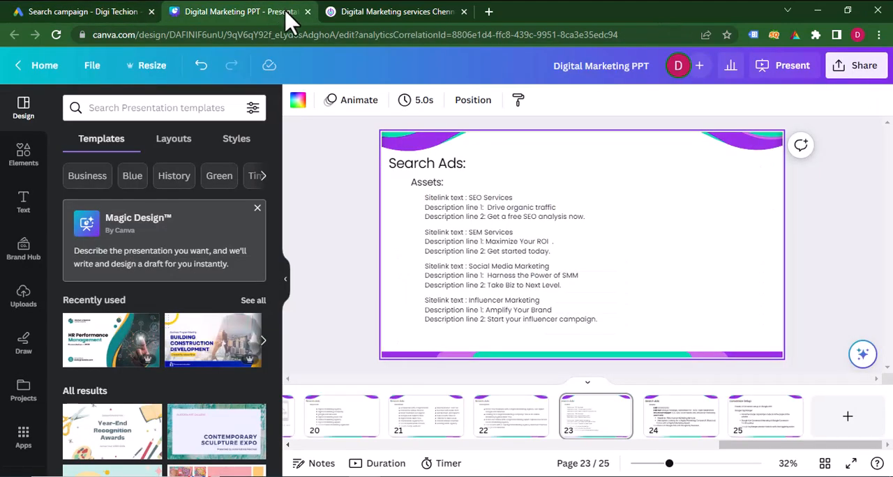
click(518, 207)
drag(491, 208, 565, 207)
key(ctrl+c)
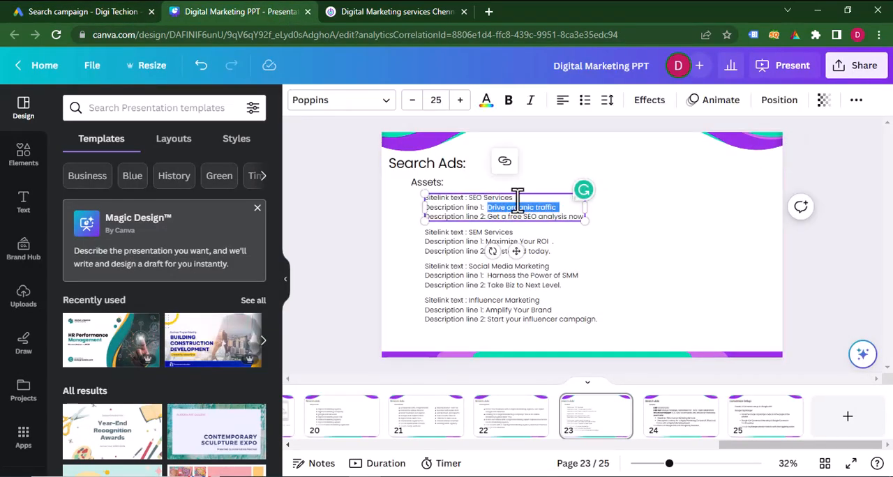
click(59, 12)
click(282, 268)
key(ctrl+v)
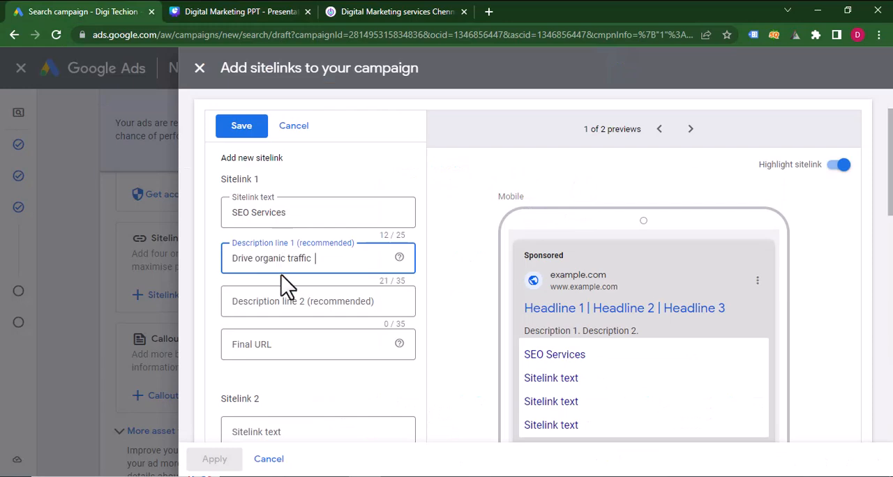
Copy "Get a free SEO analysis now" from the Canva presentation into description line 2 of Sitelink 1 in Google Ads.
click(283, 297)
click(239, 10)
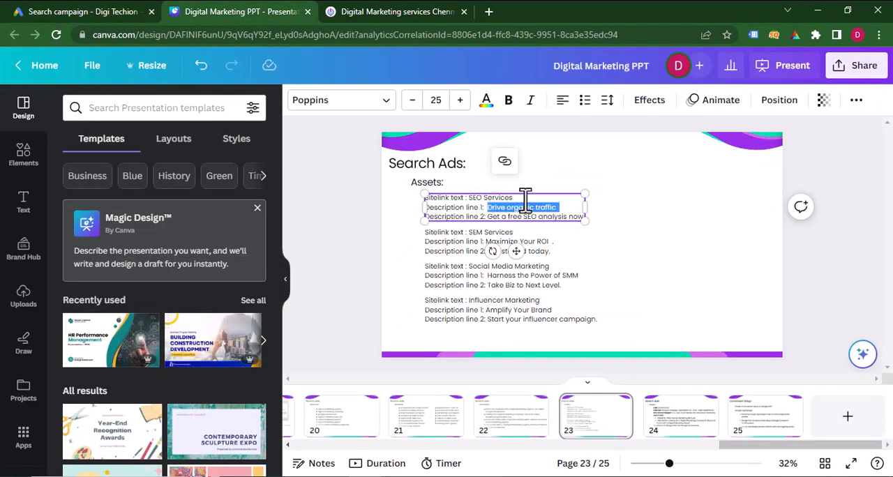
click(488, 216)
drag(488, 217, 579, 216)
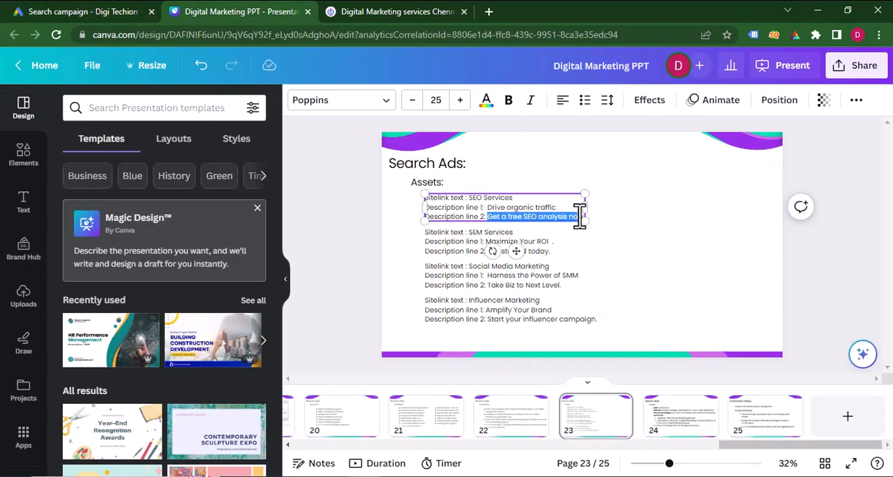
key(ctrl+c)
click(86, 11)
click(286, 303)
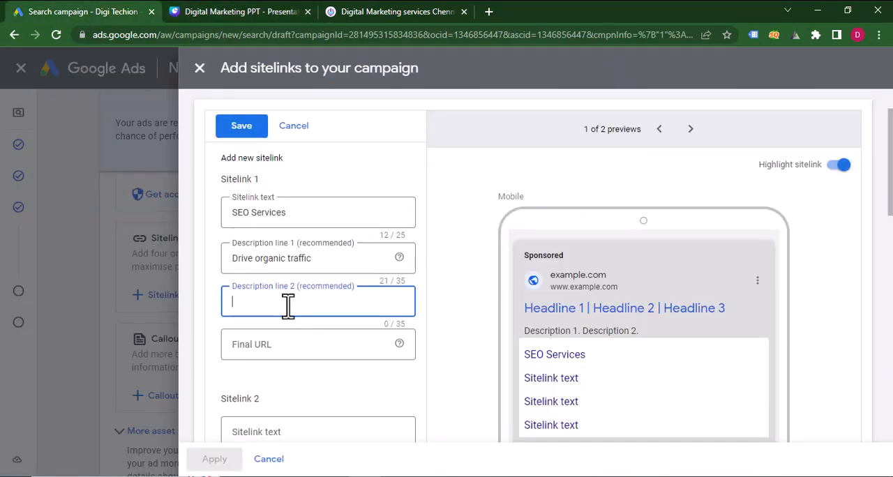
key(ctrl+v)
click(291, 339)
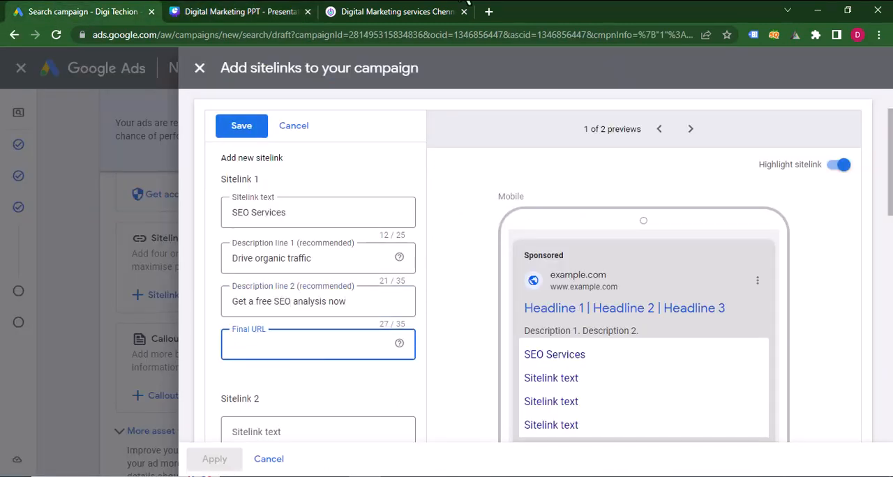
click(363, 12)
click(247, 35)
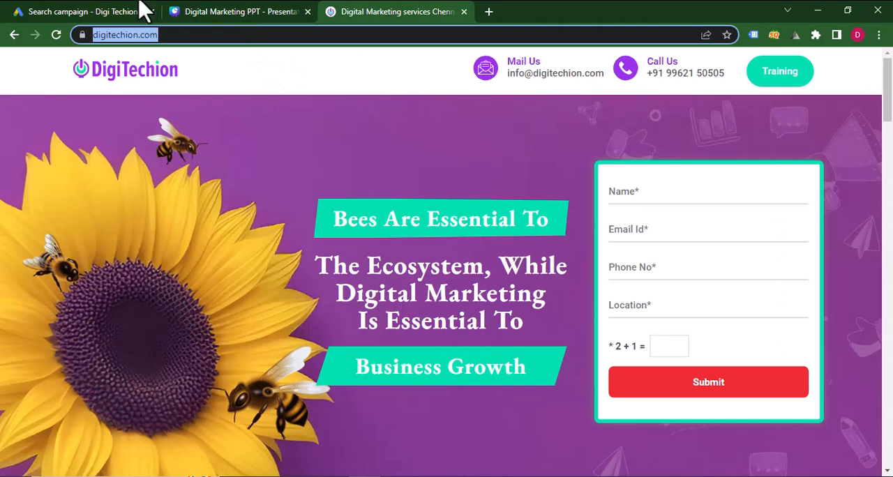
click(144, 8)
key(ctrl+v)
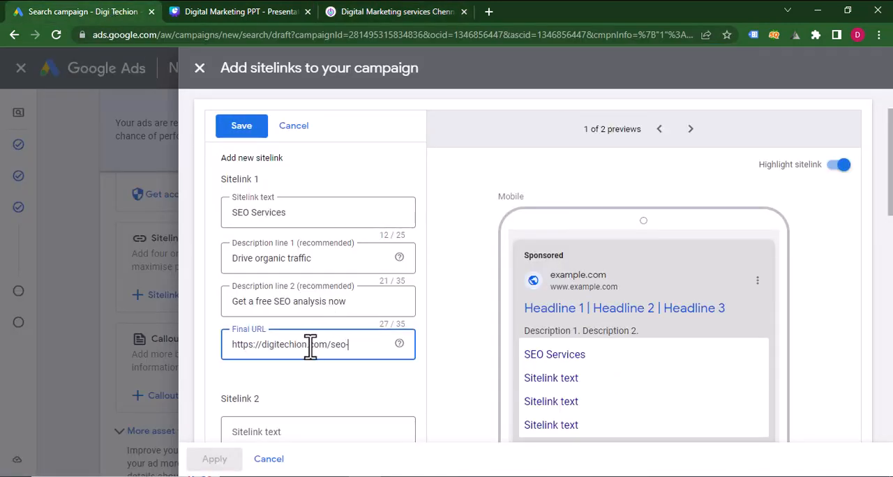
text(seo-services)
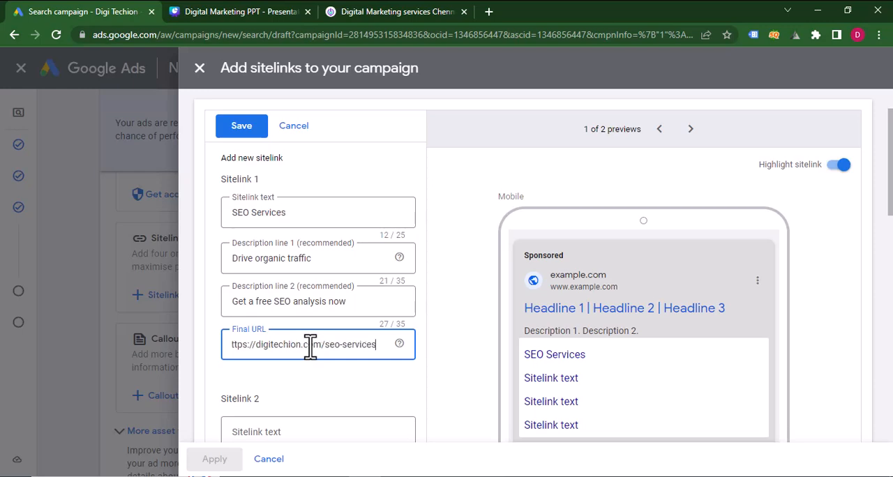
scroll(311, 347, down, 3)
scroll(309, 349, up, 3)
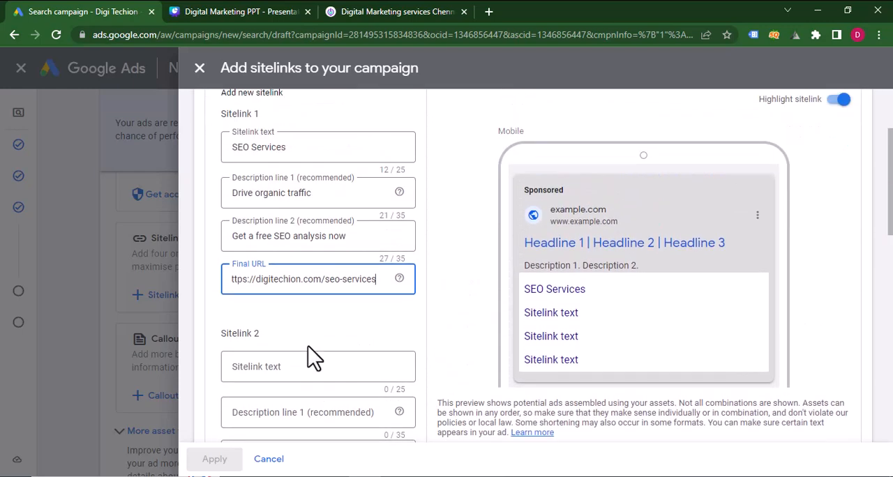
Copy "SEM Services" from the Canva presentation into the Sitelink 2 text in Google Ads.
scroll(309, 349, down, 3)
click(244, 11)
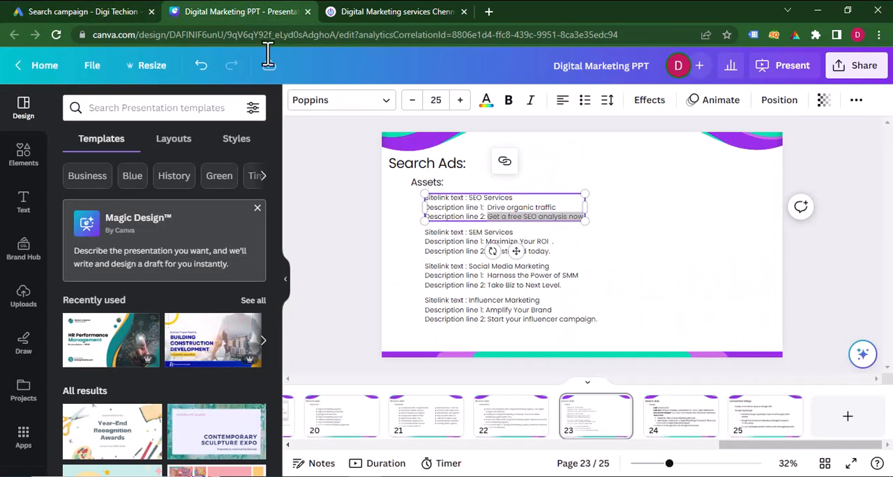
click(462, 250)
double_click(458, 233)
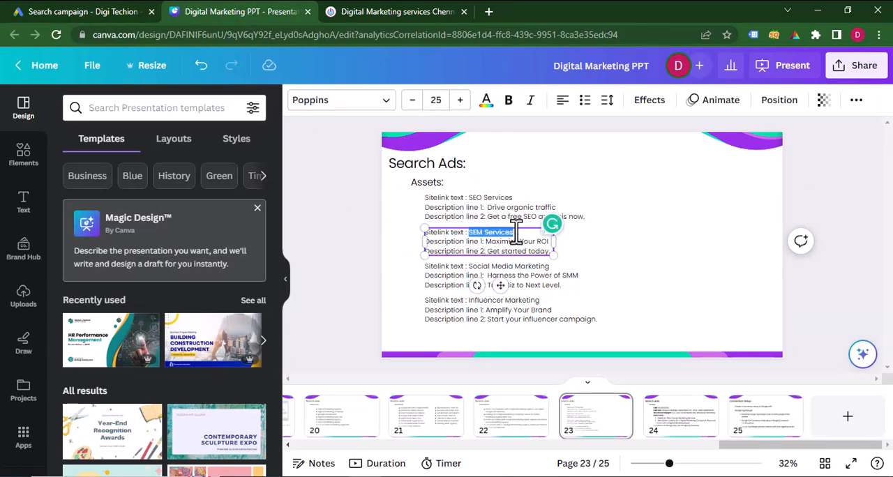
click(93, 12)
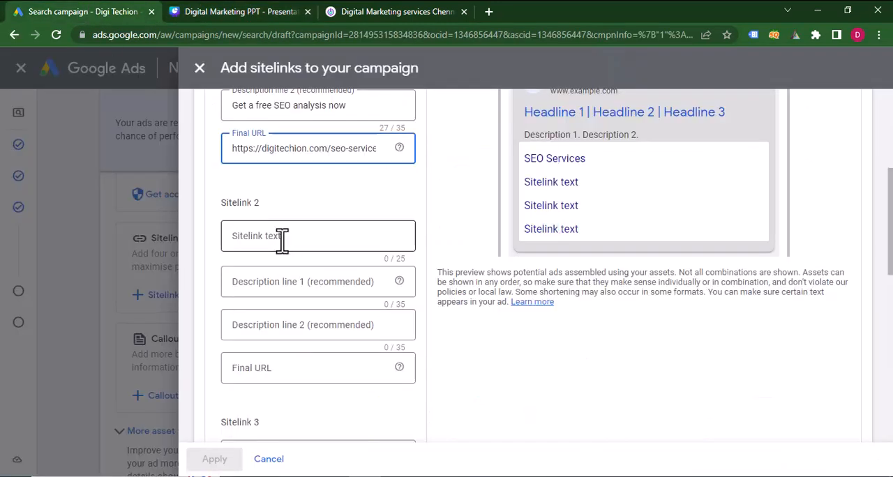
click(283, 241)
key(ctrl+v)
Copy "Maximize Your ROI" from the Canva presentation's SEM Services block into description line 1 of Sitelink 2 in Google Ads.
click(240, 12)
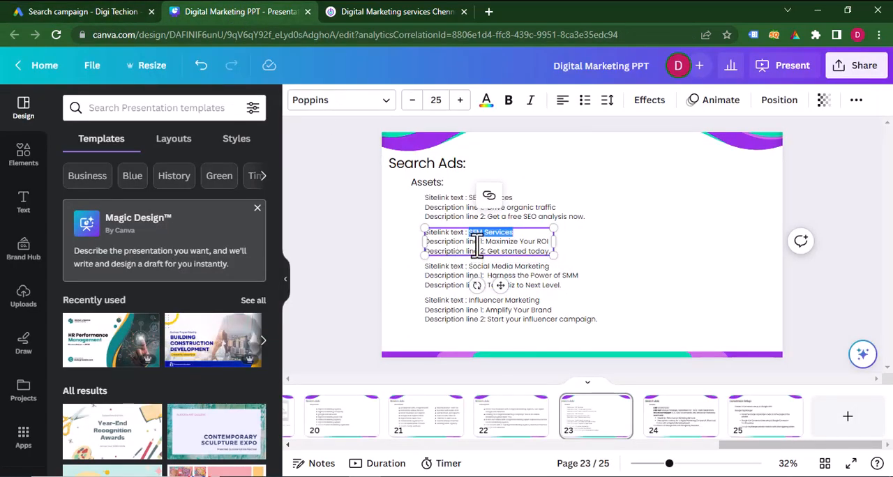
drag(487, 242, 550, 241)
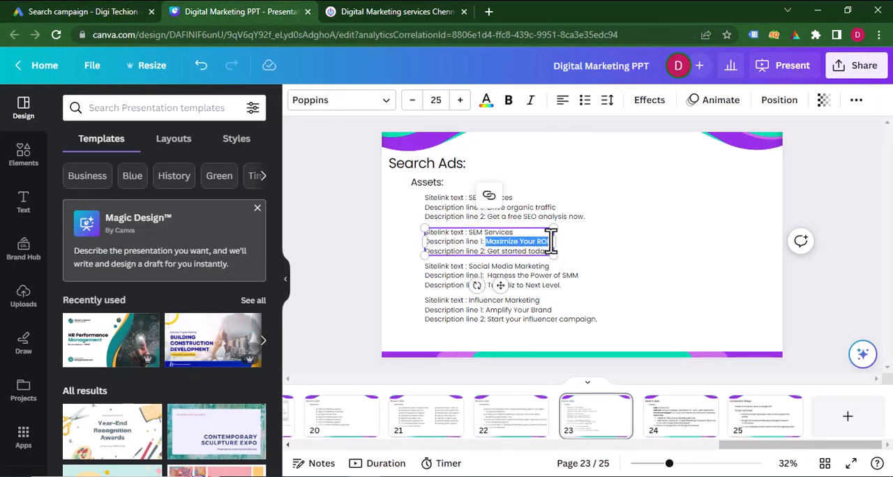
key(ctrl+c)
click(136, 12)
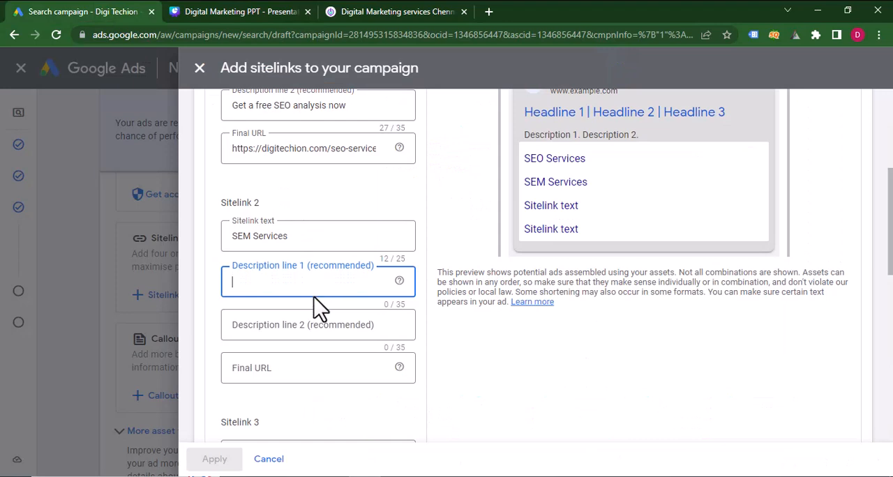
key(ctrl+v)
Copy "Get started today." from the Canva presentation into description line 2 of Sitelink 2 in Google Ads.
click(311, 326)
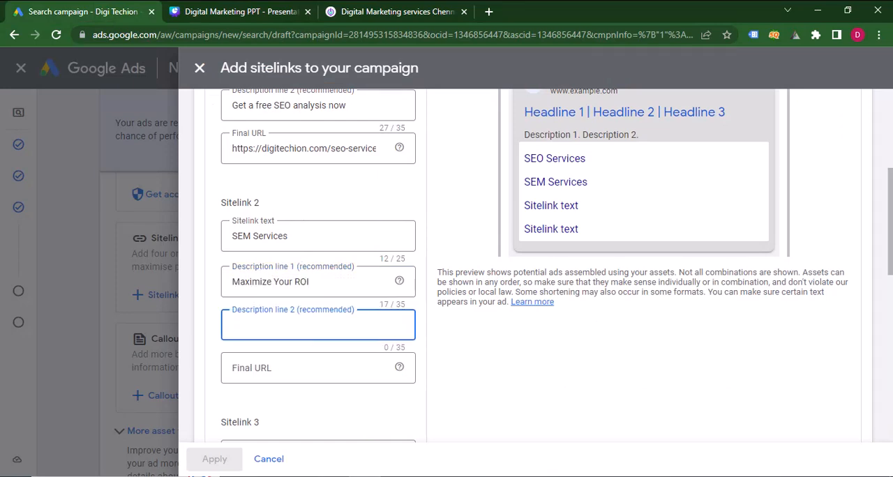
click(259, 12)
drag(492, 252, 549, 249)
click(98, 10)
key(ctrl+v)
scroll(294, 321, down, 2)
scroll(294, 322, down, 1)
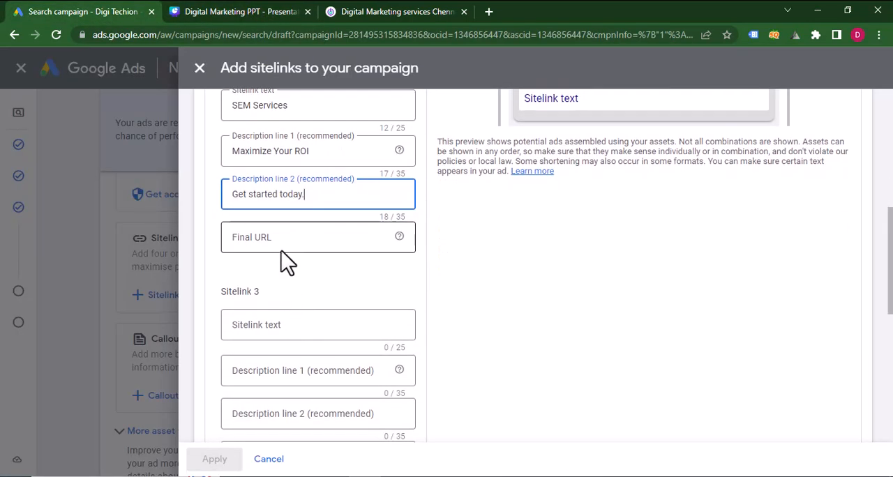
click(283, 241)
scroll(284, 241, up, 3)
triple_click(302, 215)
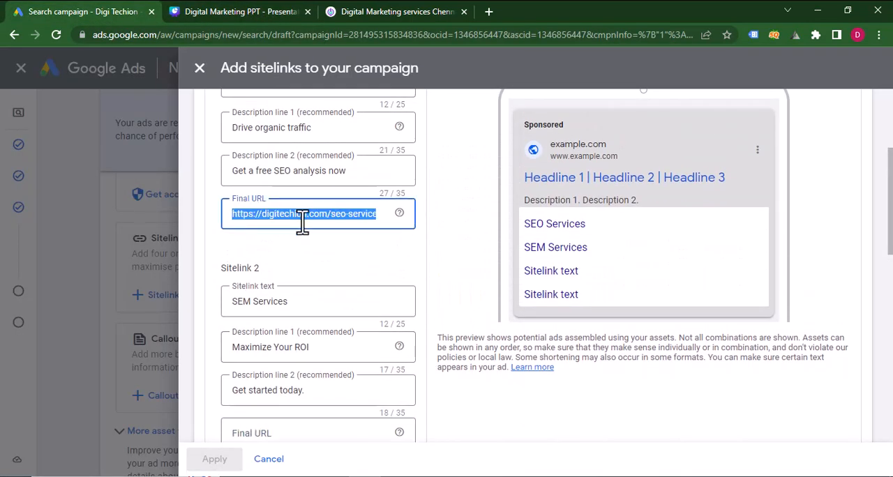
scroll(309, 303, down, 3)
click(303, 300)
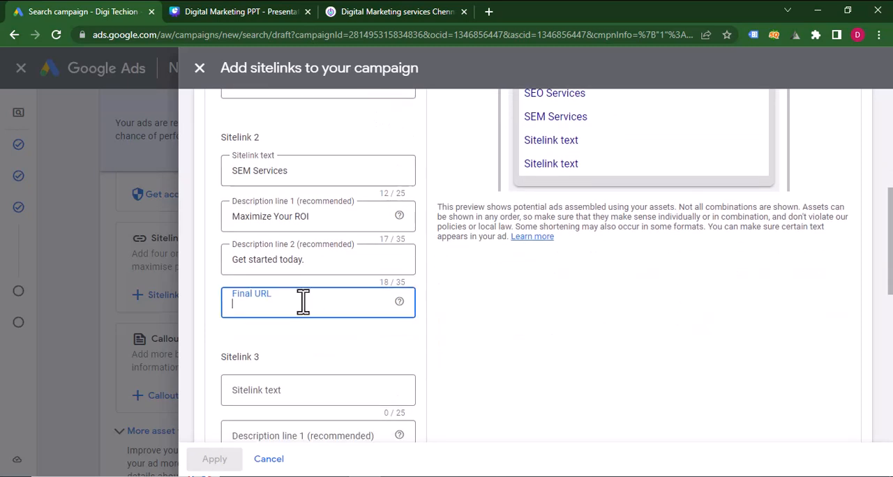
key(ctrl+v)
drag(326, 305, 374, 305)
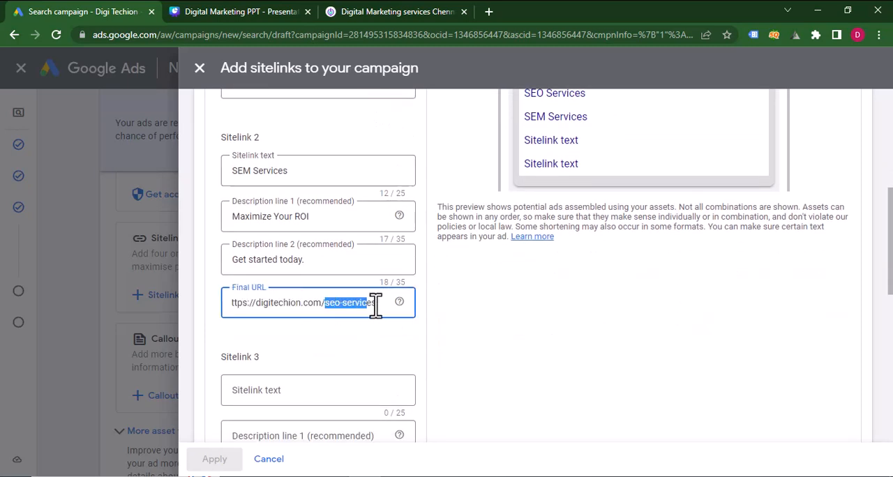
click(340, 303)
key(BackSpace)
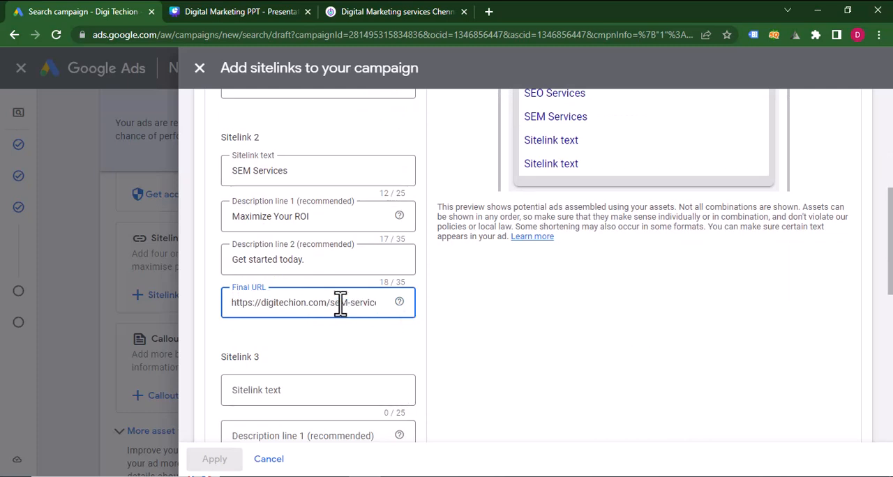
Copy "Social Media Marketing" from the Canva presentation into the Sitelink 3 text in Google Ads.
click(314, 385)
scroll(315, 384, down, 3)
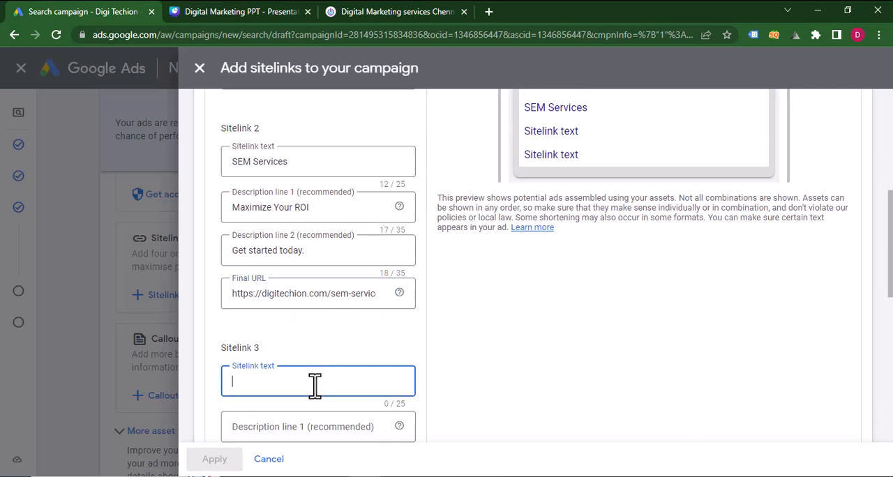
click(240, 12)
click(484, 275)
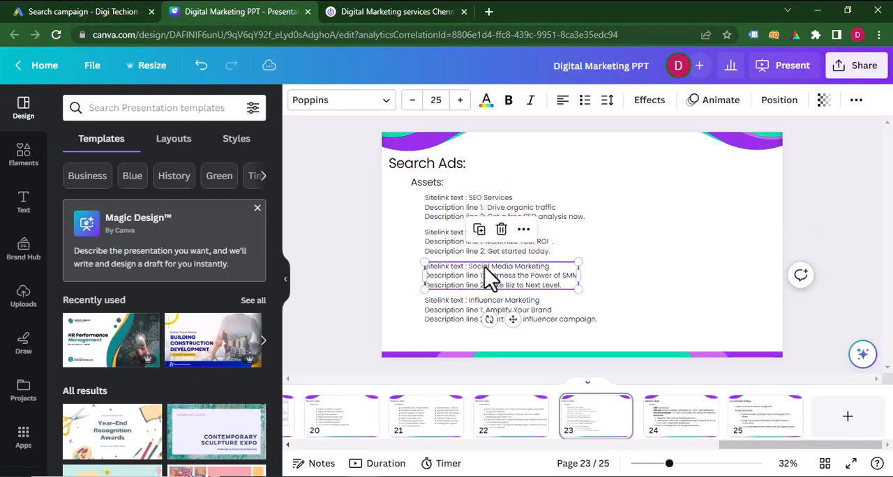
drag(471, 266, 562, 266)
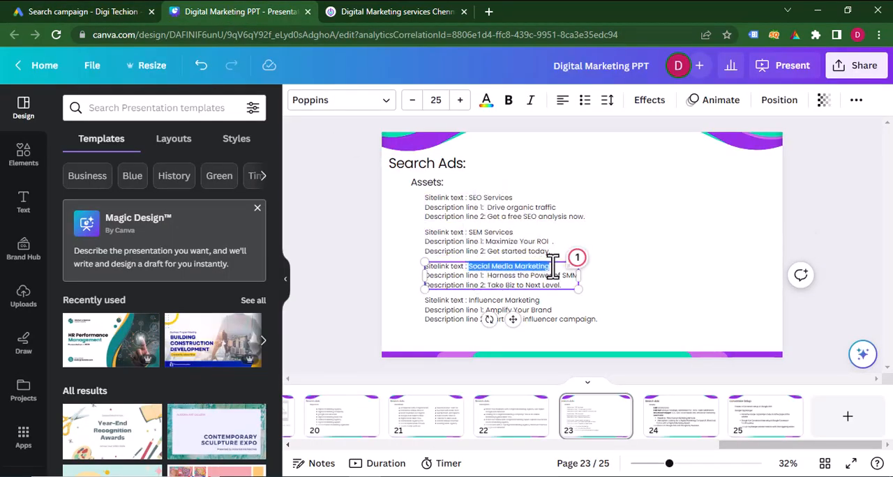
click(118, 12)
key(ctrl+v)
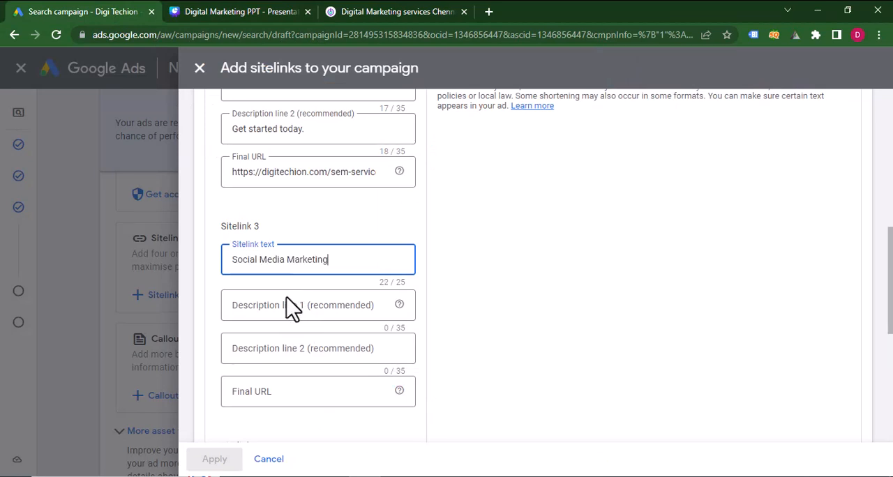
Copy "Harness the Power of SMM" from the Canva presentation into description line 1 of Sitelink 3 in Google Ads.
click(286, 307)
click(237, 12)
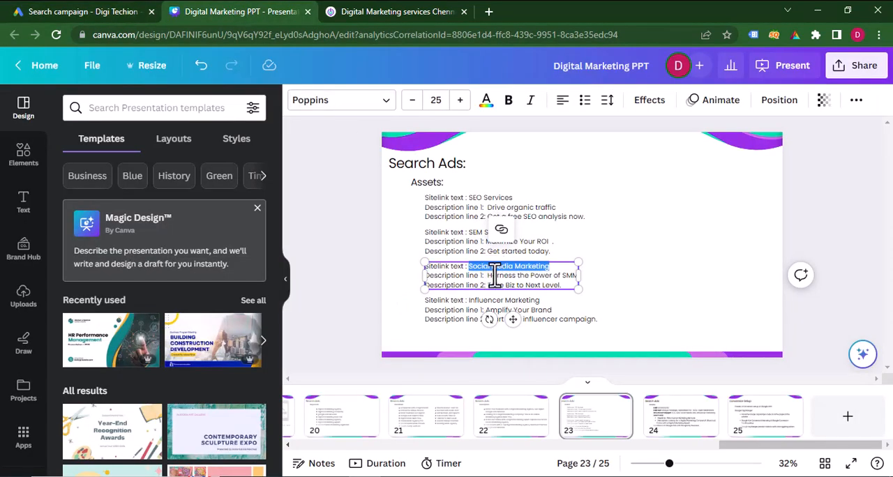
drag(488, 275, 579, 275)
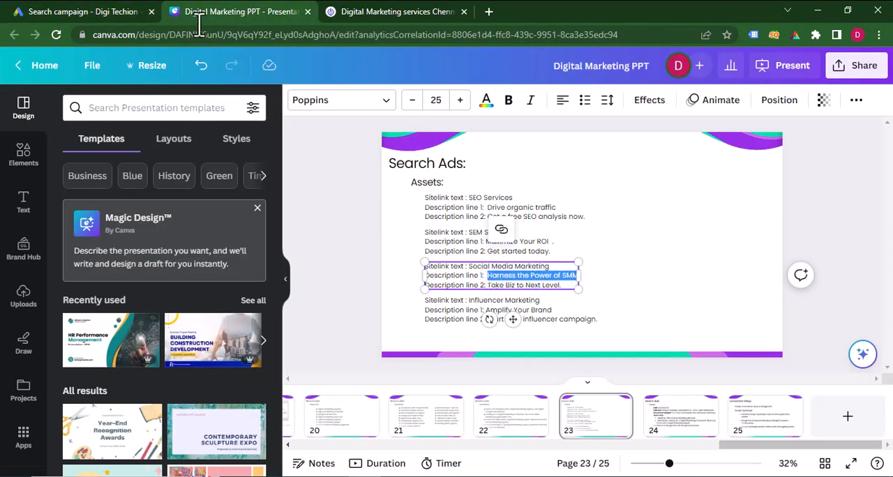
click(91, 11)
key(ctrl+v)
Copy "Take Biz to Next Level." from the Canva presentation into description line 2 of Sitelink 3 in Google Ads.
click(201, 11)
drag(487, 285, 563, 285)
click(70, 12)
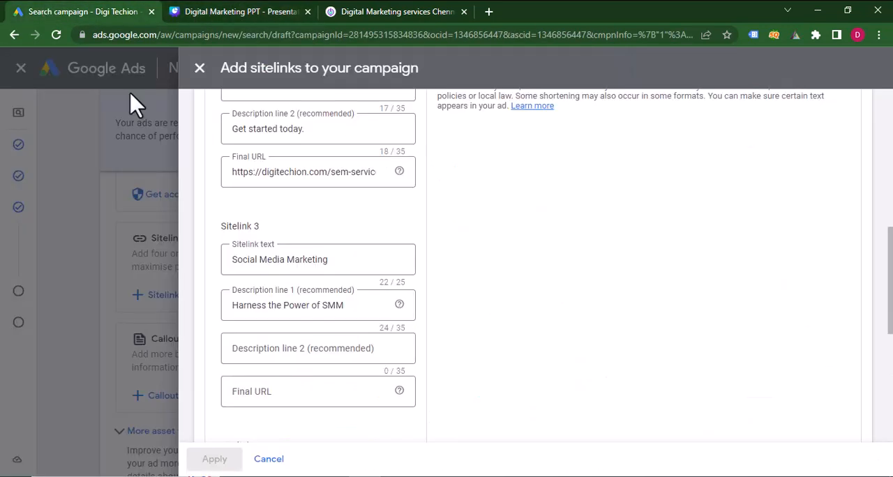
click(289, 354)
key(ctrl+v)
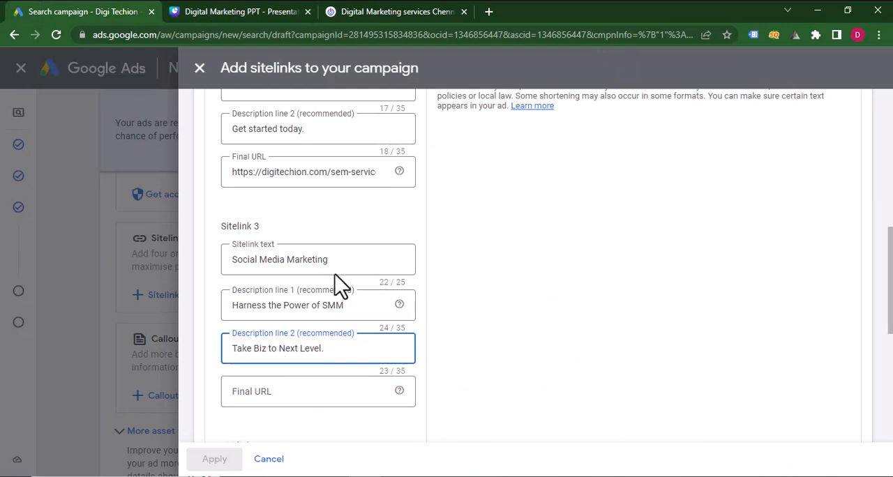
click(359, 175)
key(ctrl+a)
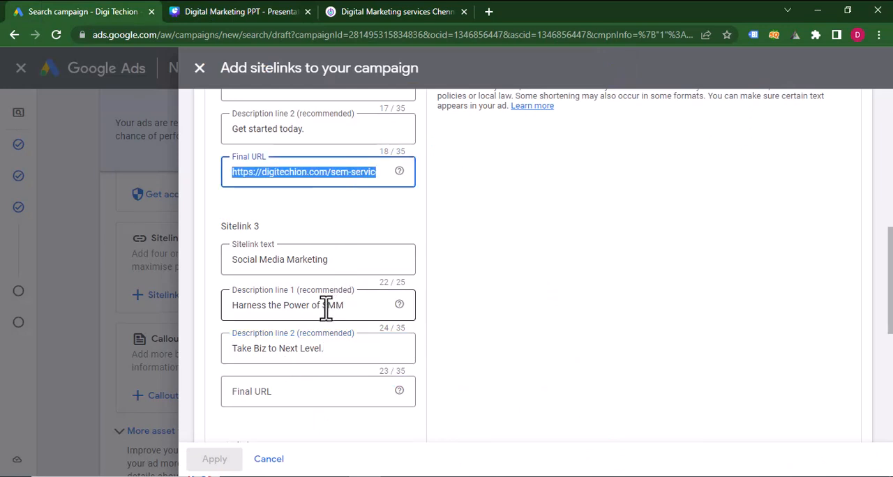
click(279, 389)
key(ctrl+v)
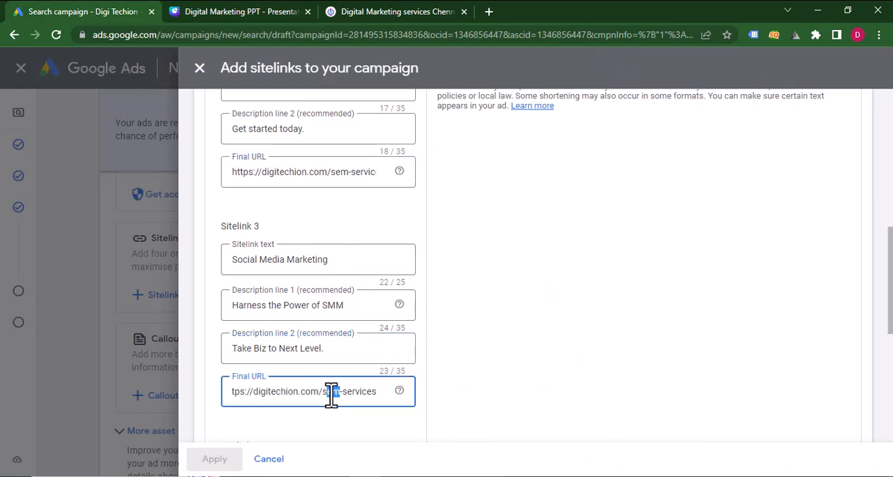
text(mm)
Copy "Influencer Marketing" from the Canva presentation into the Sitelink 4 text in Google Ads.
scroll(331, 393, down, 3)
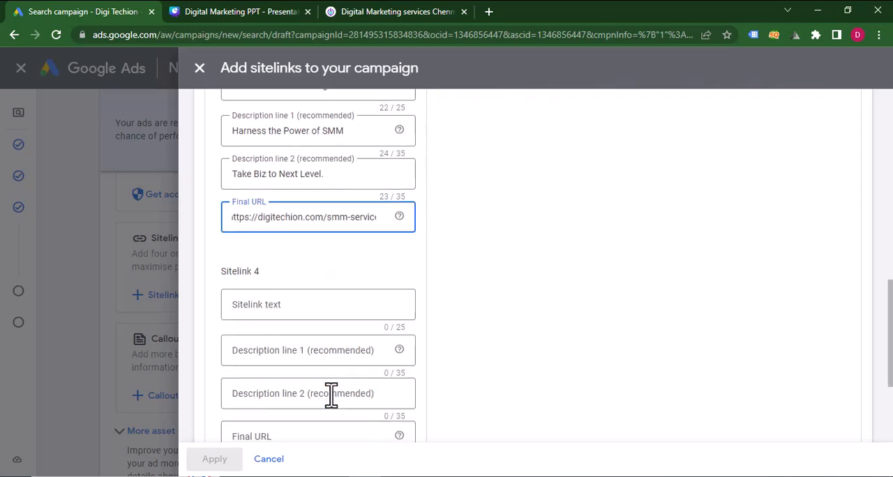
click(255, 282)
click(186, 13)
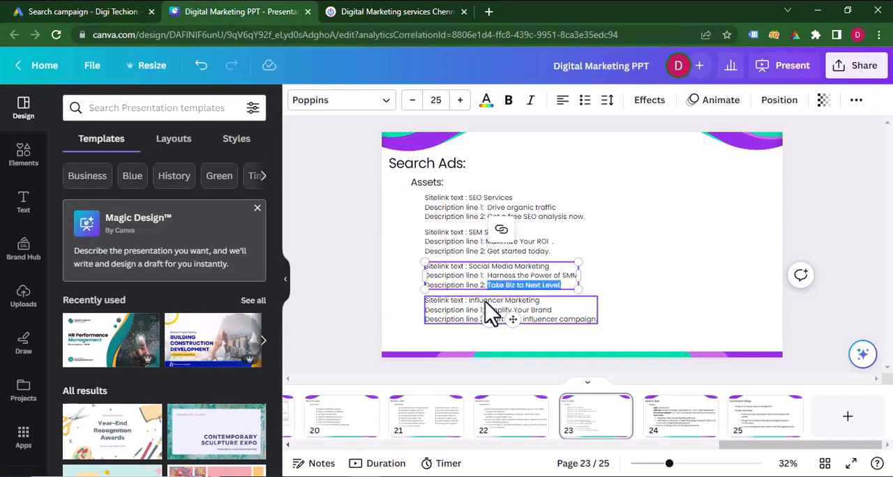
click(485, 301)
drag(468, 300, 540, 301)
key(ctrl+c)
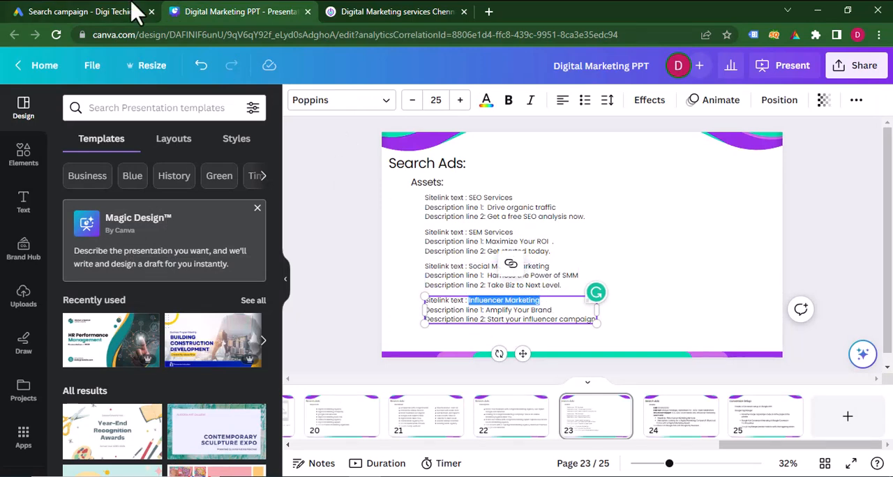
click(137, 12)
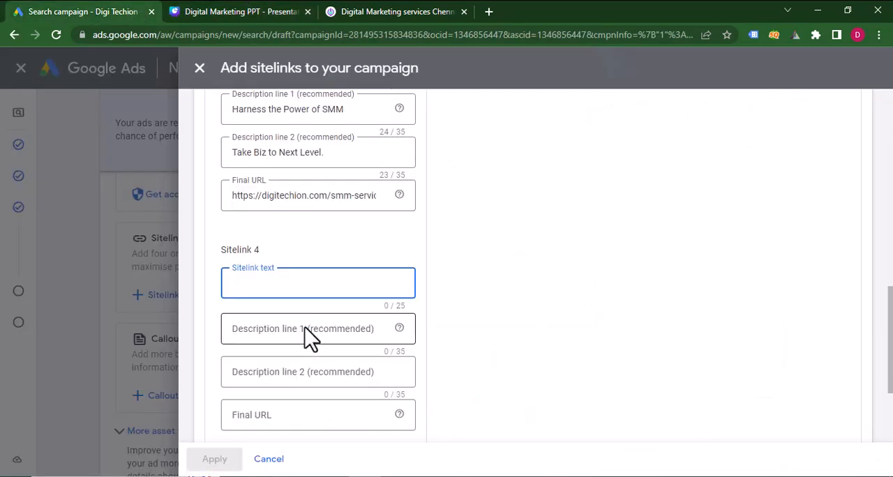
key(ctrl+v)
Copy "Amplify Your Brand" from the Canva presentation into description line 1 of Sitelink 4 in Google Ads.
click(307, 334)
click(248, 12)
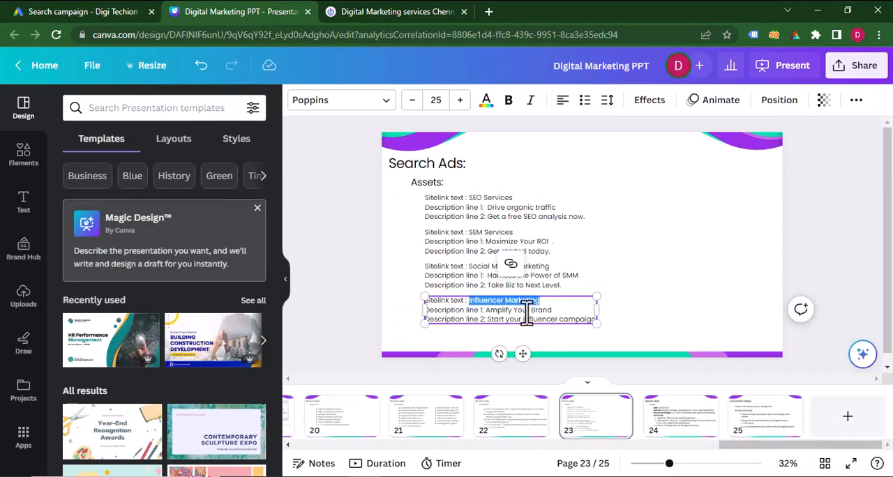
drag(486, 310, 578, 310)
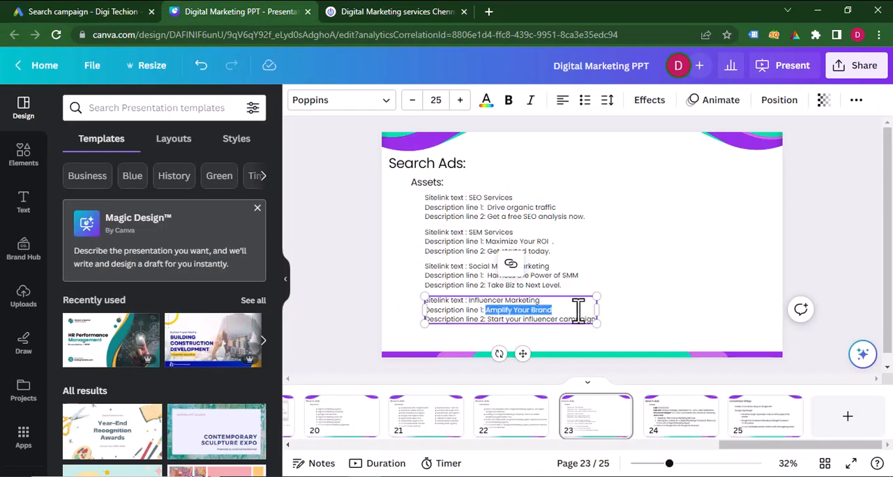
click(105, 12)
click(298, 334)
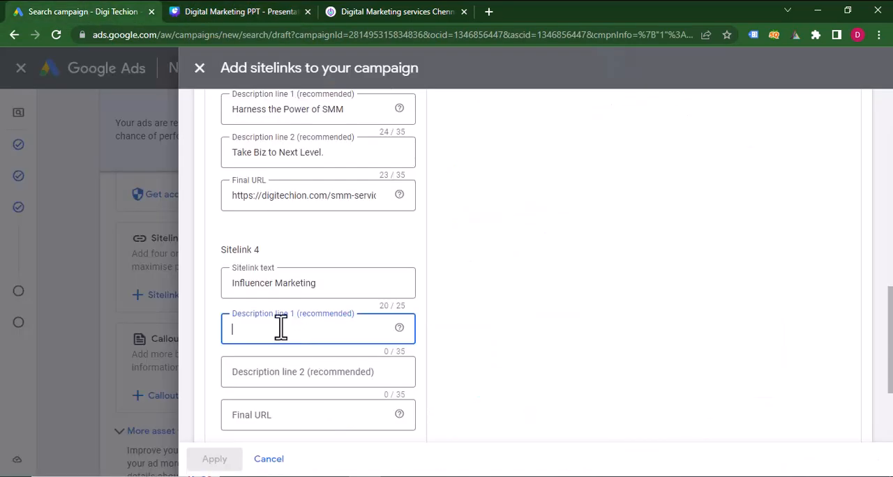
Copy "Start your influencer campaign" from the Canva presentation into description line 2 of Sitelink 4 in Google Ads.
click(237, 12)
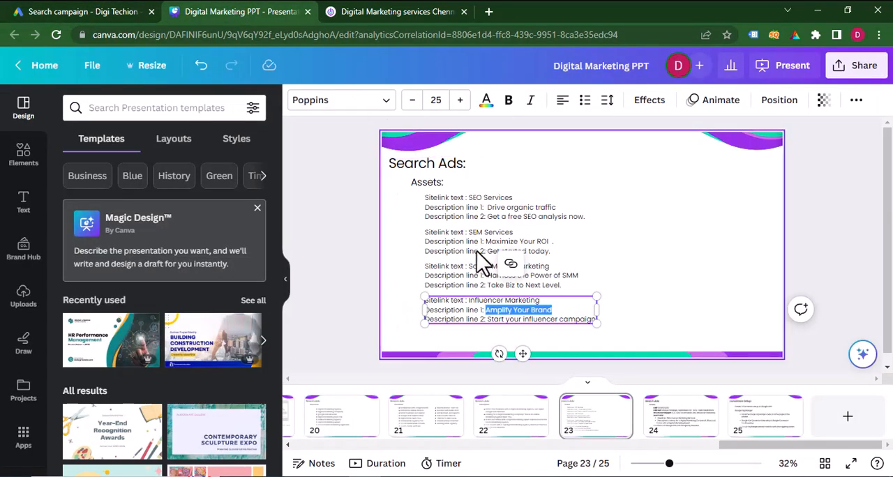
click(489, 320)
drag(493, 322, 593, 315)
key(ctrl+c)
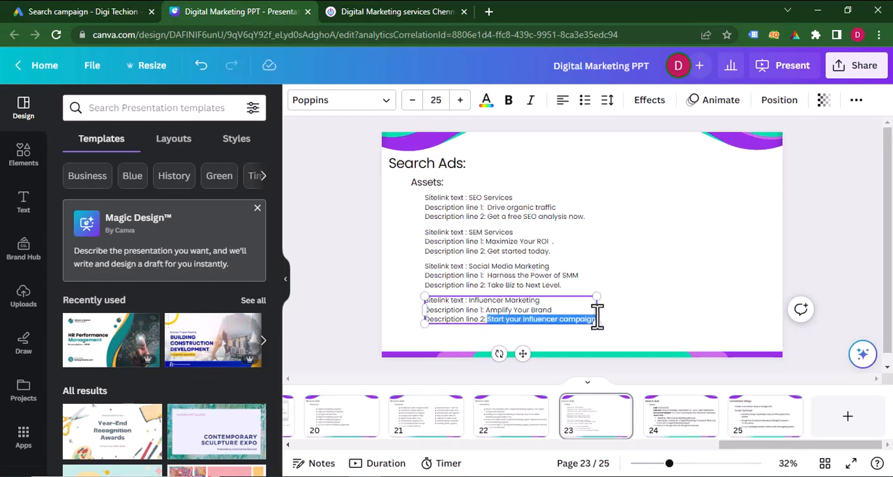
click(146, 10)
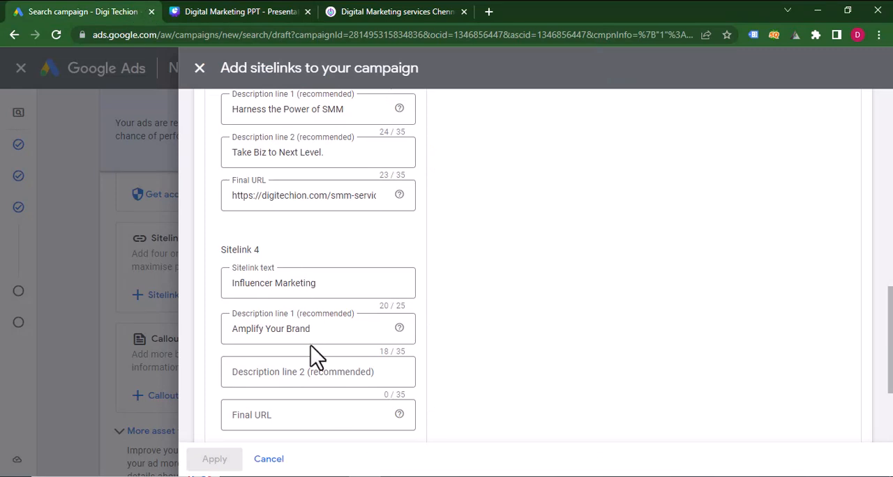
click(286, 379)
key(ctrl+v)
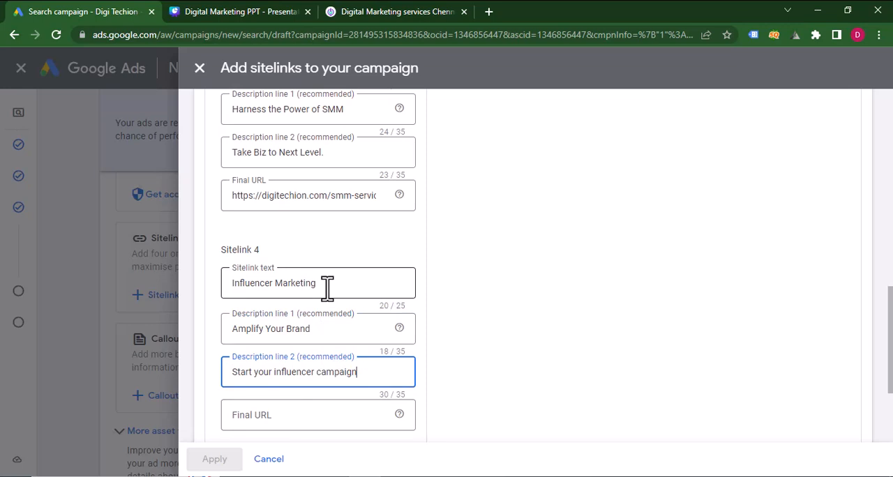
drag(327, 287, 189, 289)
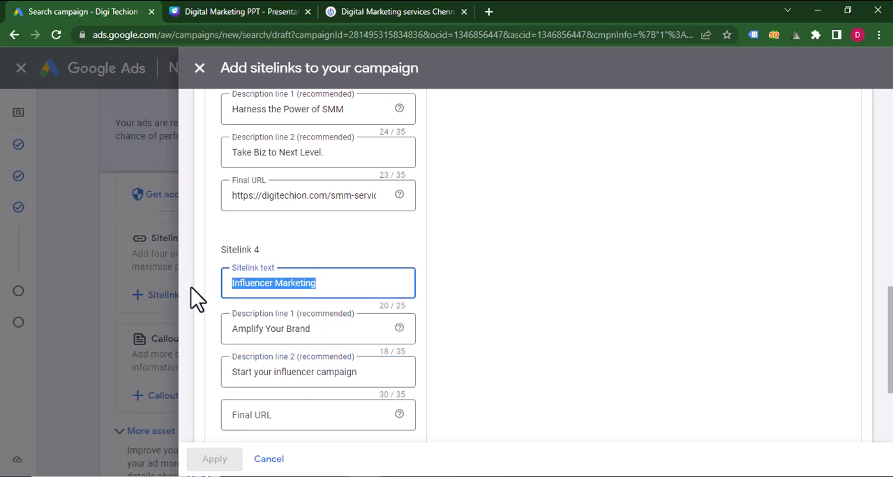
click(305, 202)
key(ctrl+a)
key(ctrl+c)
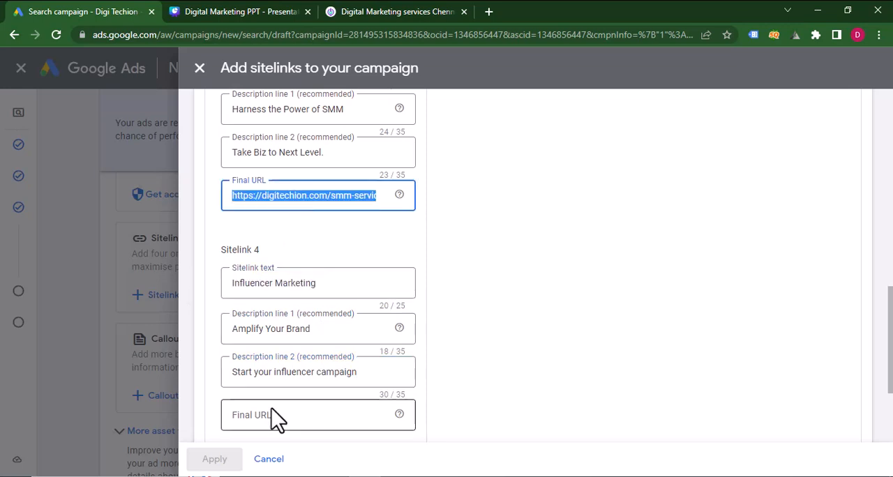
click(270, 414)
key(ctrl+v)
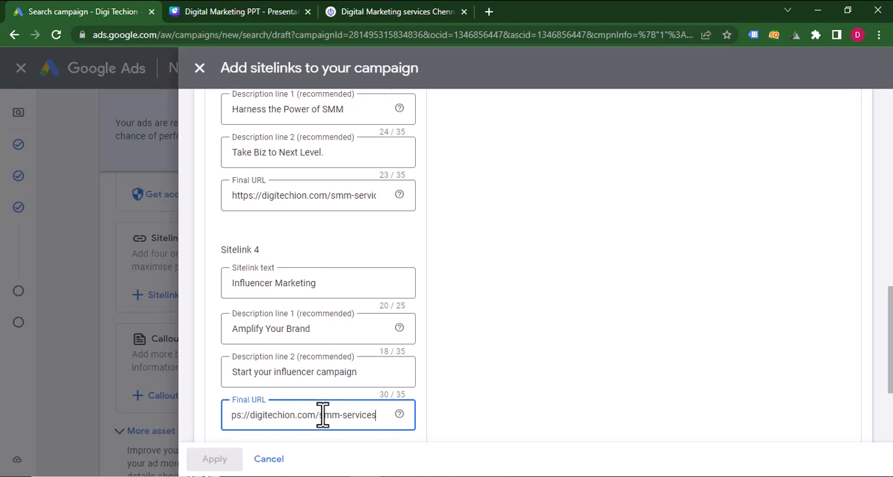
drag(321, 418, 411, 426)
text(influencer)
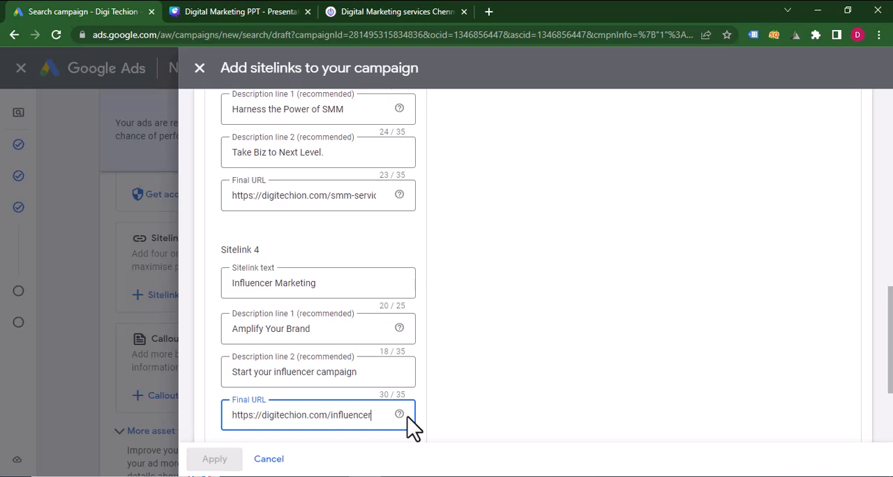
text(-marketing)
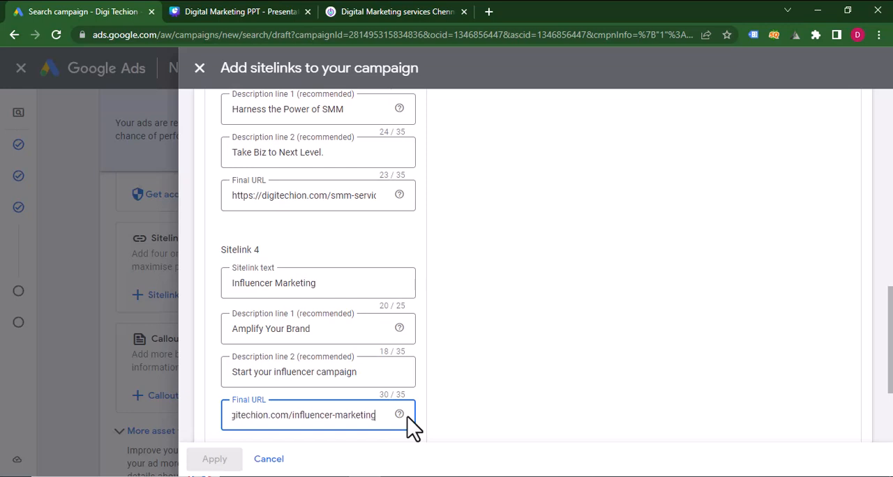
text(-services)
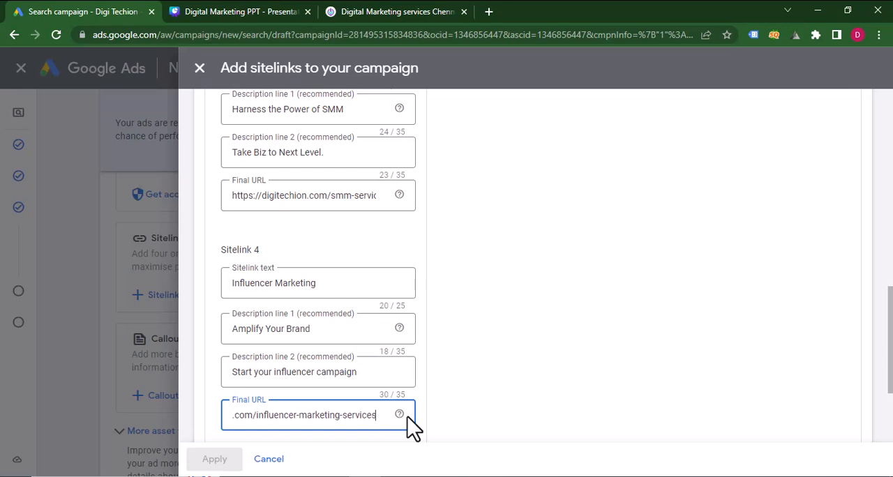
click(365, 441)
Save the four new sitelinks and apply them to the campaign.
scroll(365, 441, down, 2)
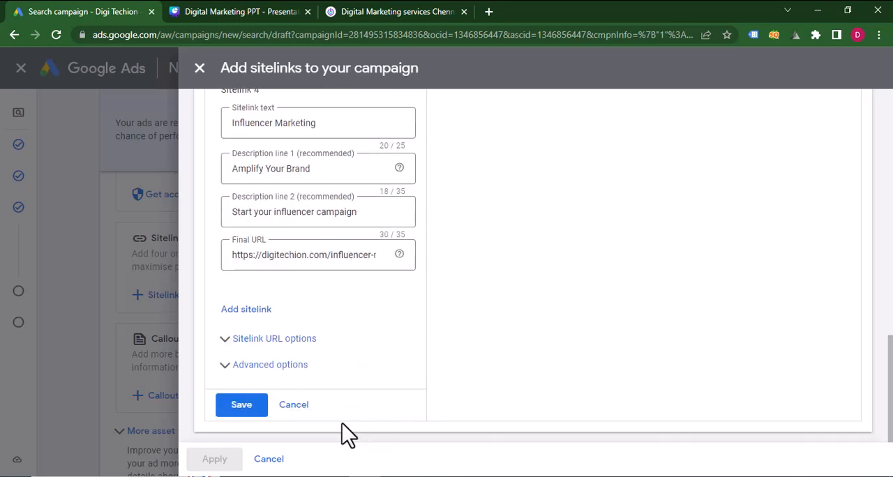
click(245, 407)
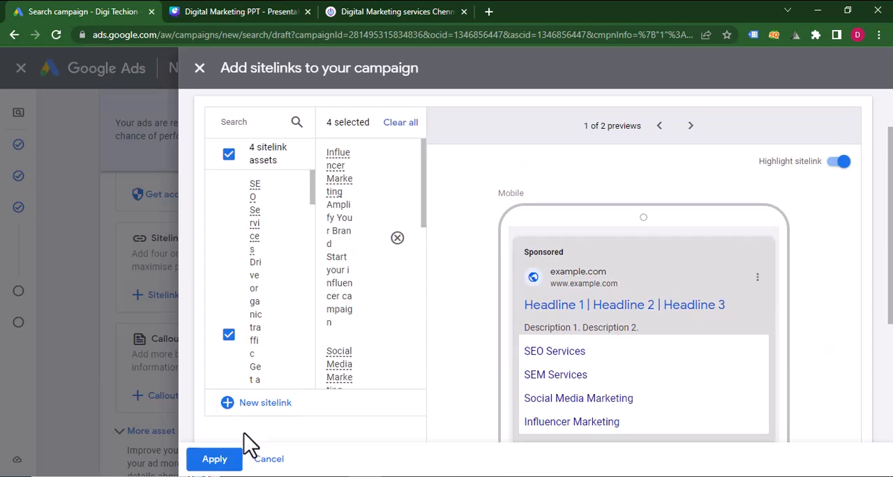
click(224, 460)
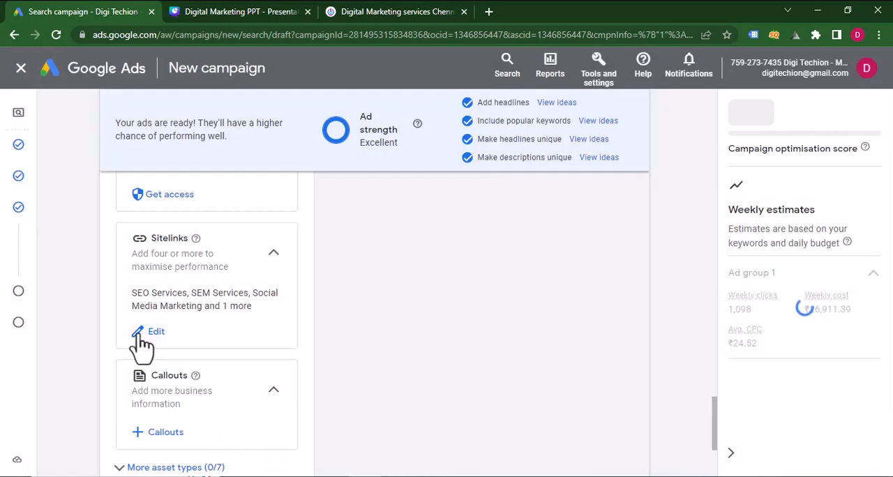
Start adding campaign callouts and copy "Unique Packages" from page 24 of the Canva presentation into Callout text 1.
click(157, 437)
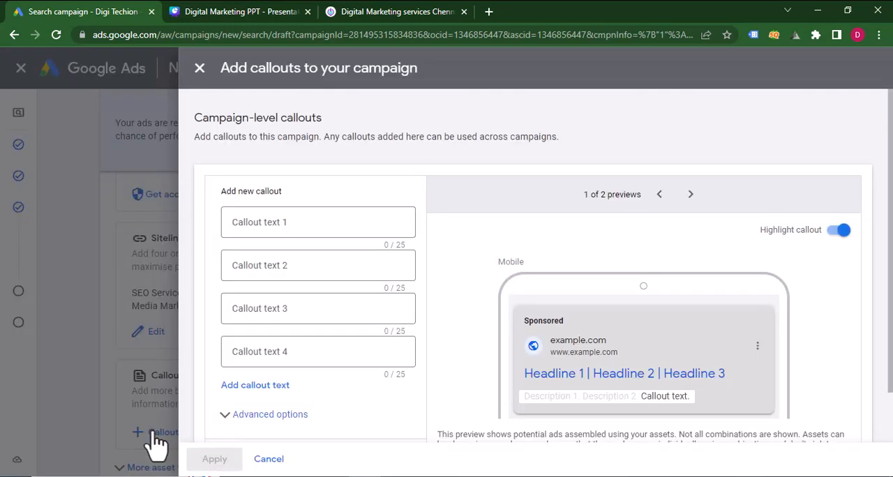
click(206, 11)
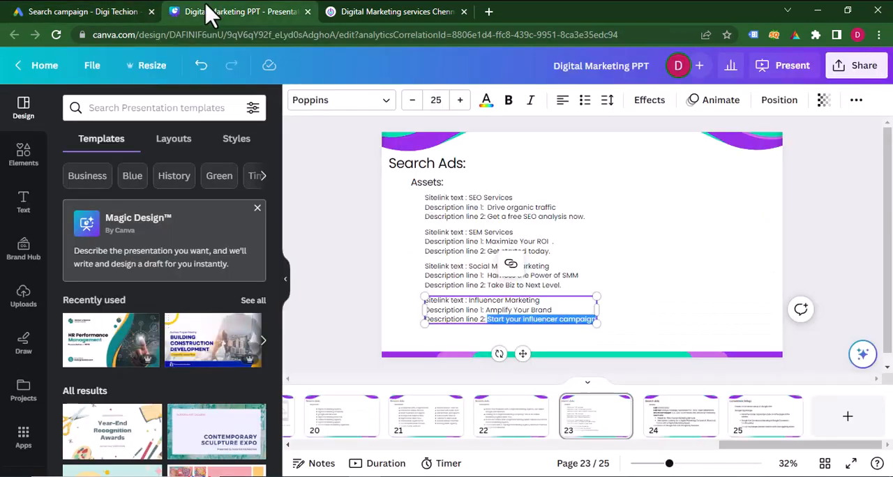
click(686, 427)
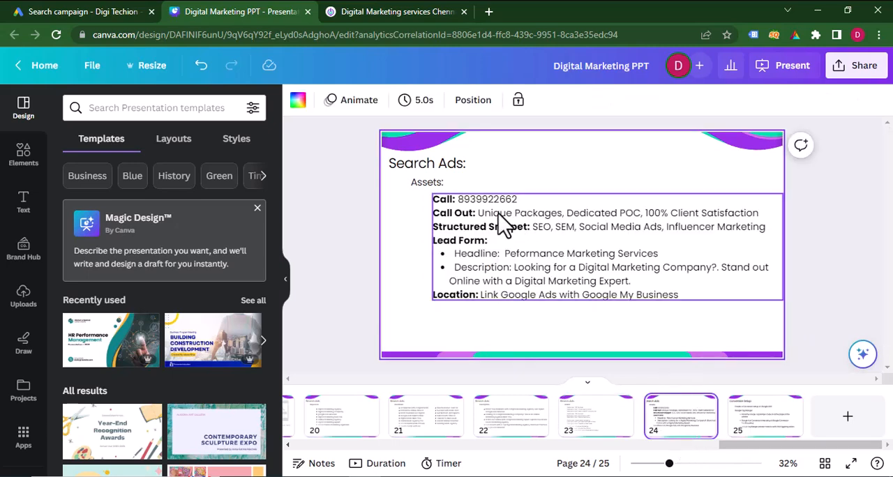
click(488, 216)
drag(480, 214, 562, 213)
click(147, 13)
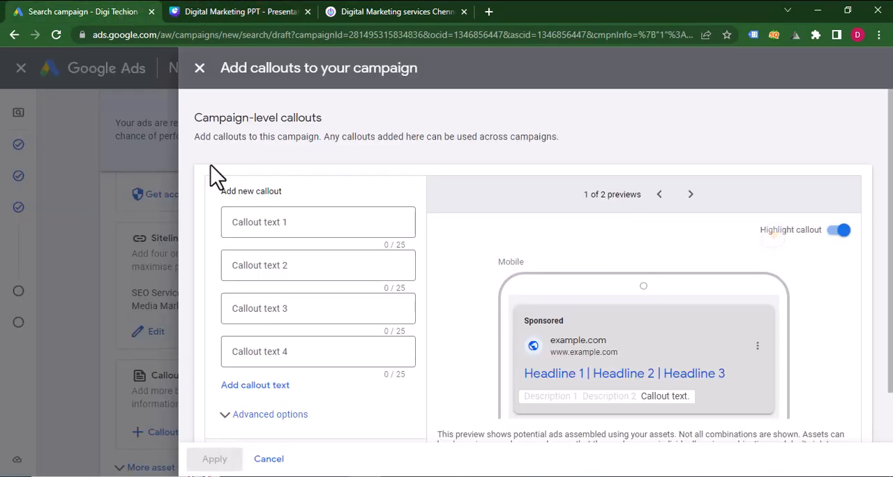
click(251, 224)
Copy "Dedicated POC" from the Canva presentation into Callout text 2 in Google Ads.
click(235, 10)
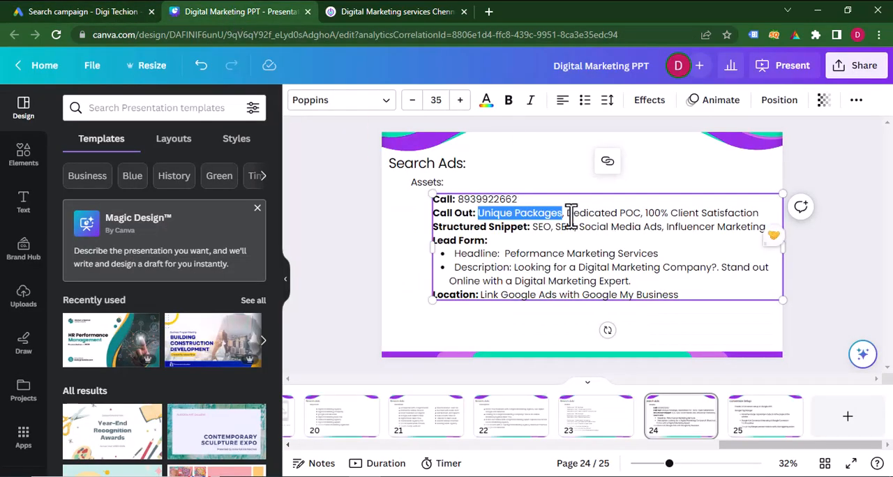
drag(570, 213, 637, 213)
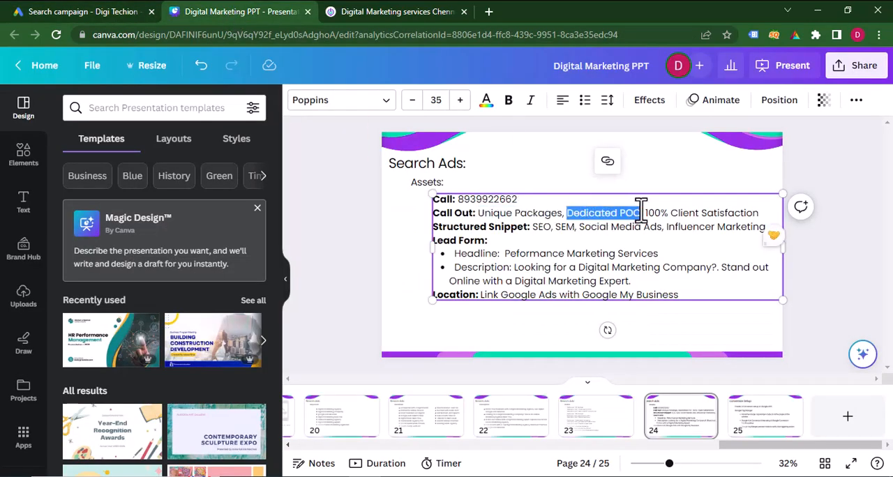
click(60, 10)
click(298, 260)
key(ctrl+v)
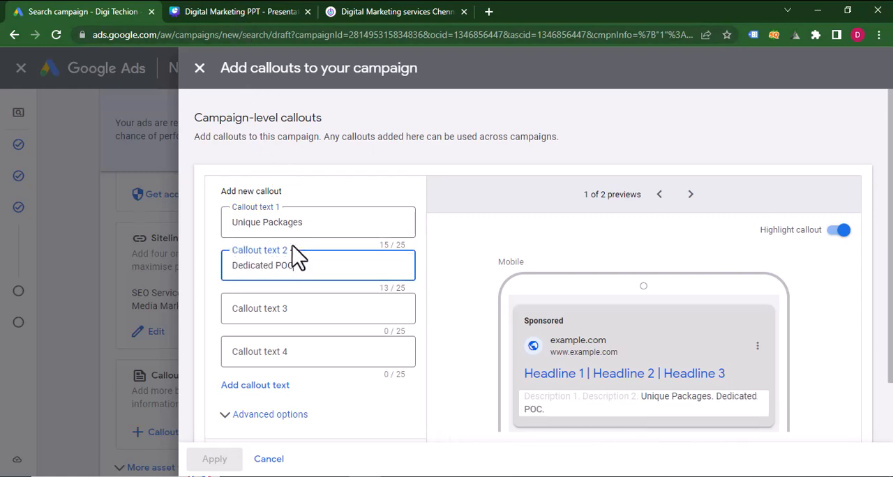
Copy "100% Client Satisfaction" from the Canva presentation into Callout text 3 in Google Ads, then save and apply the callouts.
click(293, 10)
drag(645, 212, 762, 212)
click(83, 11)
click(255, 307)
key(ctrl+v)
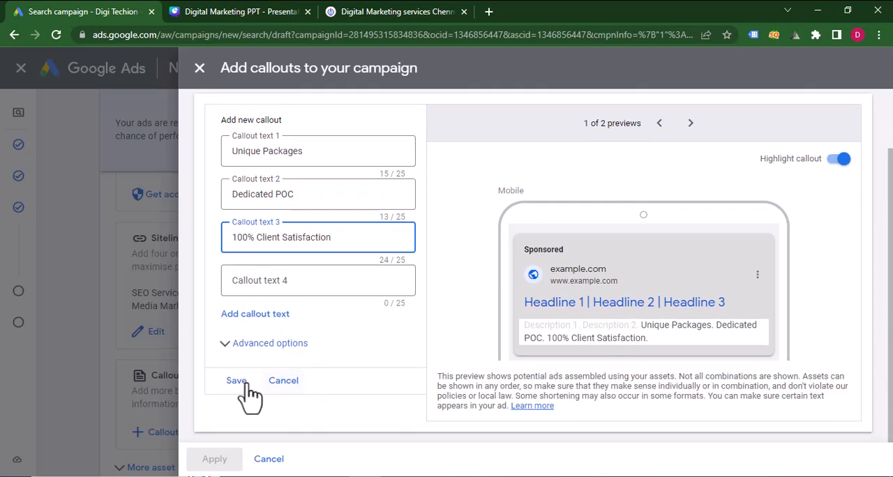
click(243, 393)
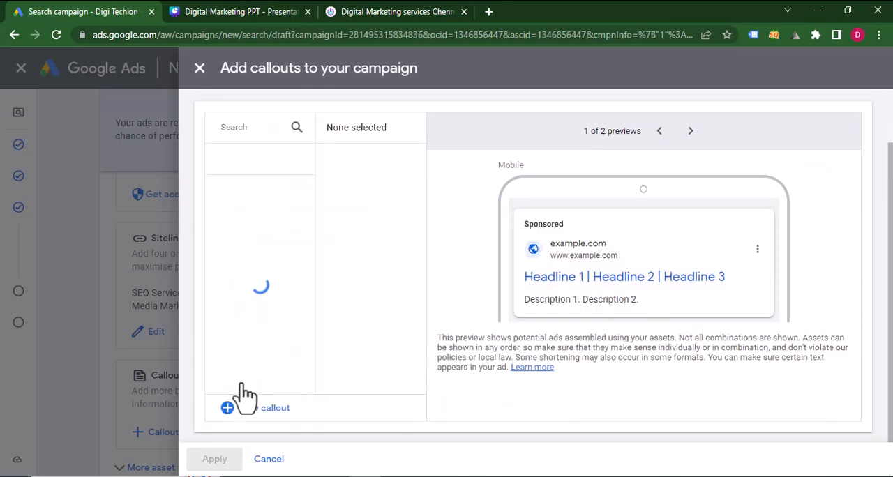
click(215, 460)
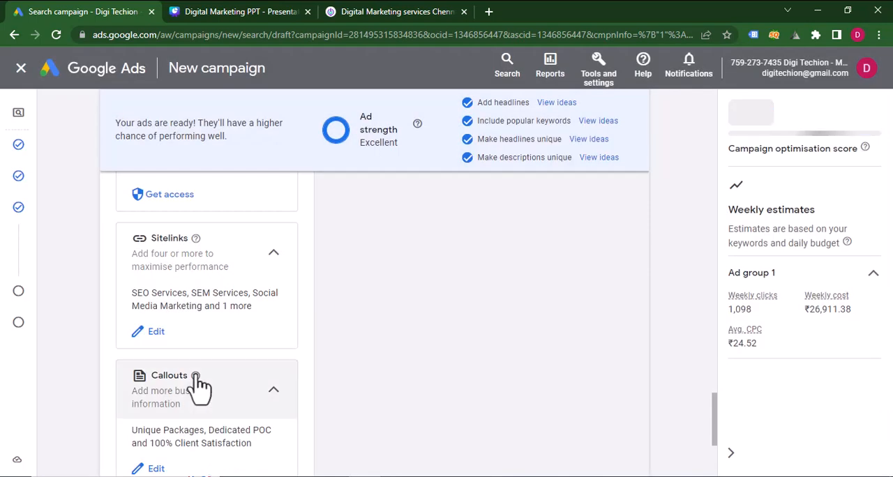
Show the additional asset types below the callouts and open the form for adding calls to the campaign.
scroll(192, 376, down, 3)
click(187, 376)
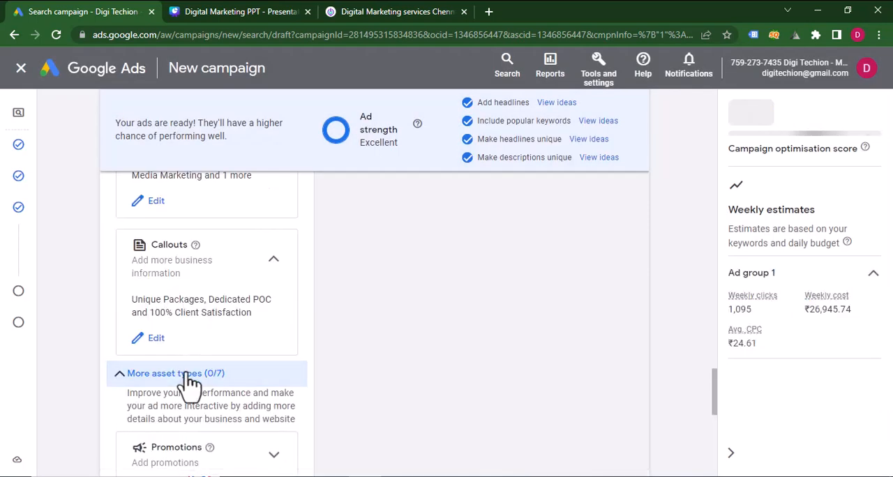
scroll(189, 377, down, 3)
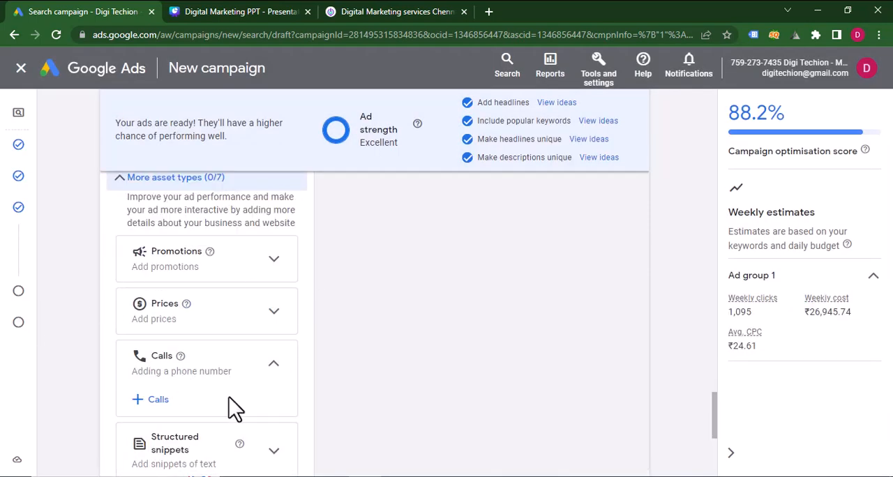
click(155, 405)
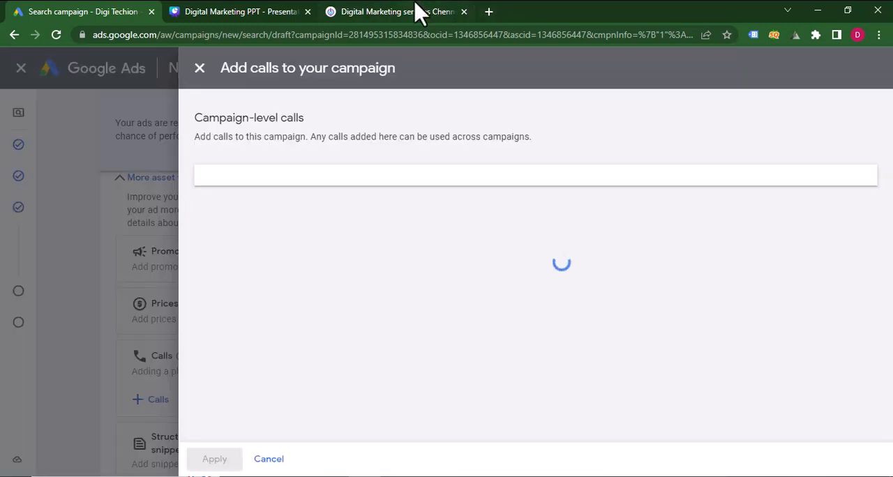
Set the new call's country to India and fill in the company's phone number copied from the digitechion.com website.
click(419, 12)
drag(727, 73, 668, 78)
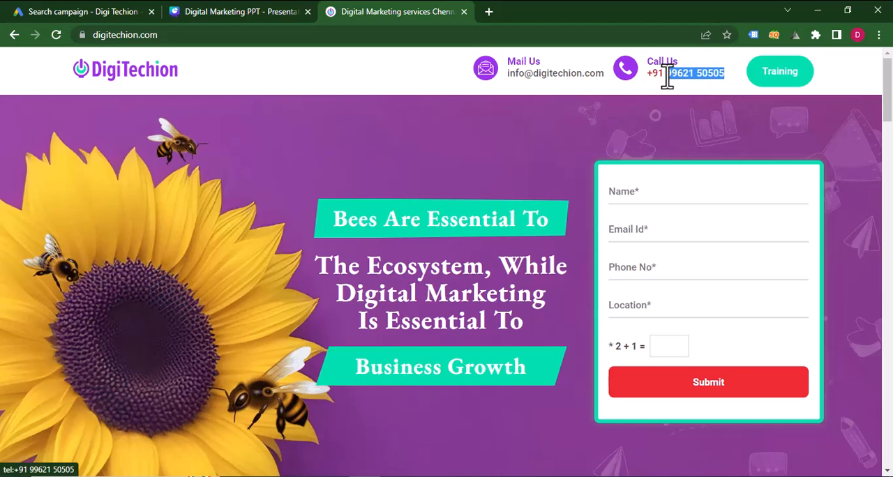
click(148, 9)
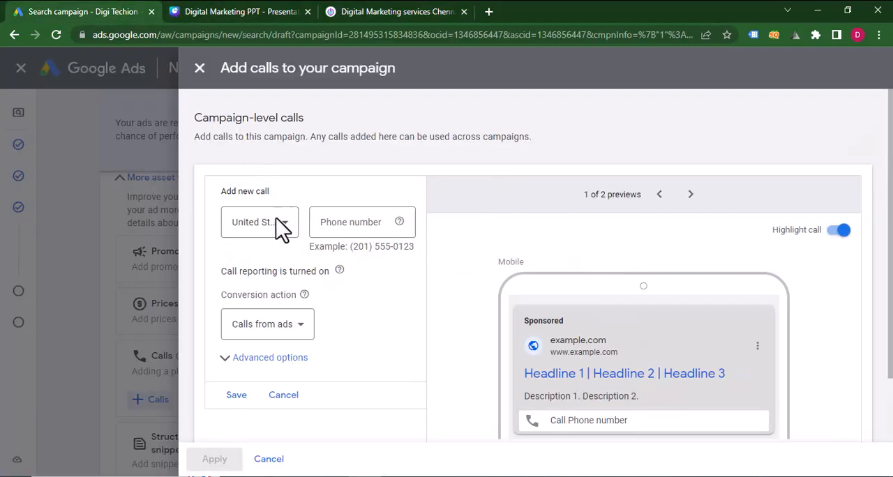
click(279, 234)
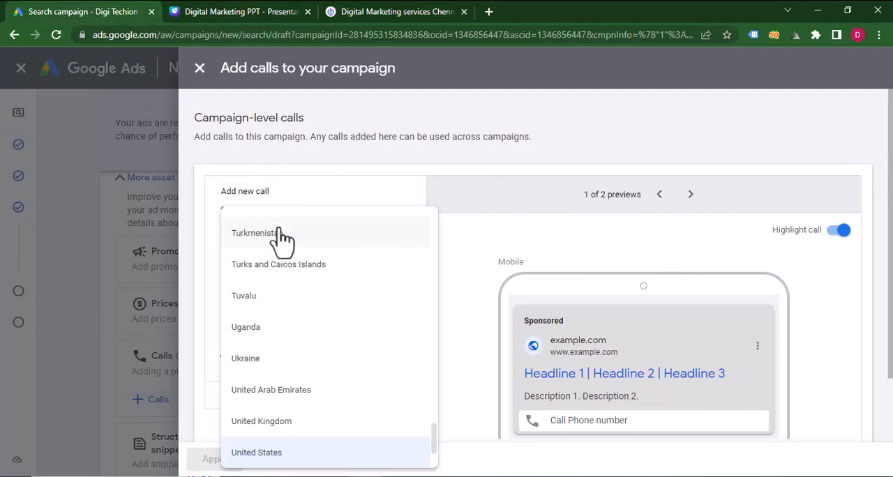
text(ind)
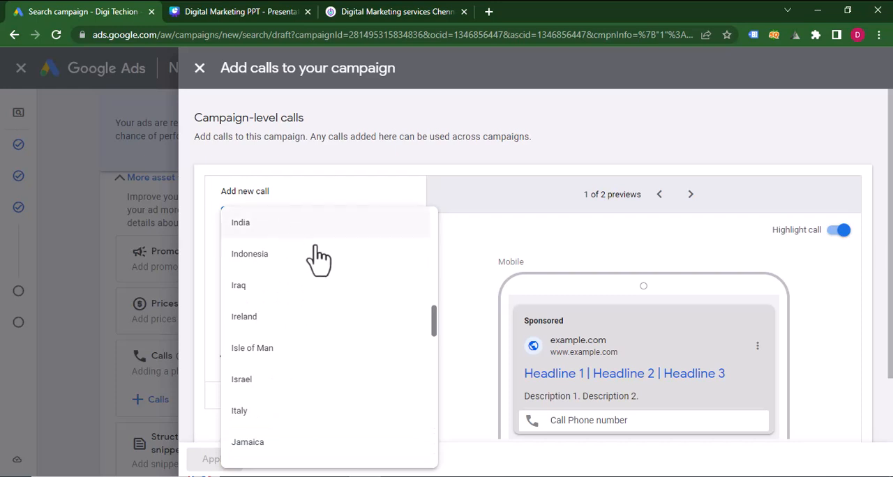
key(Return)
click(342, 231)
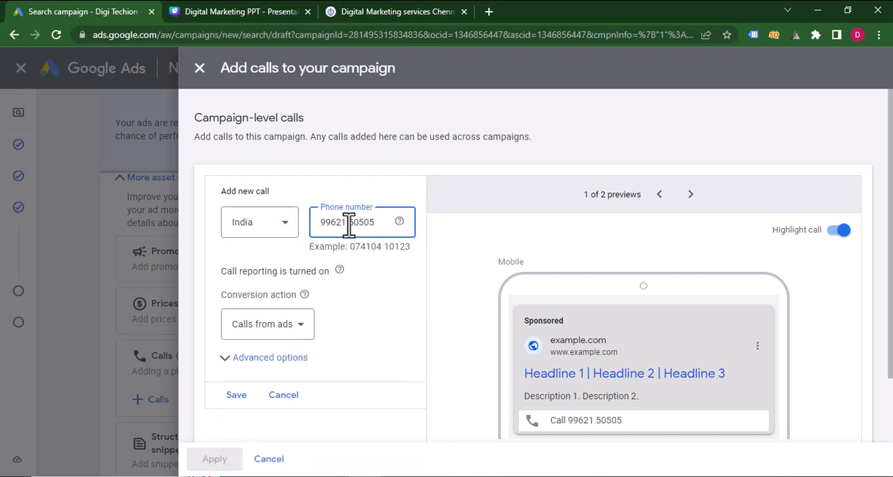
Remove the space from the phone number, prefix it with 0, and save and apply the call asset.
key(BackSpace)
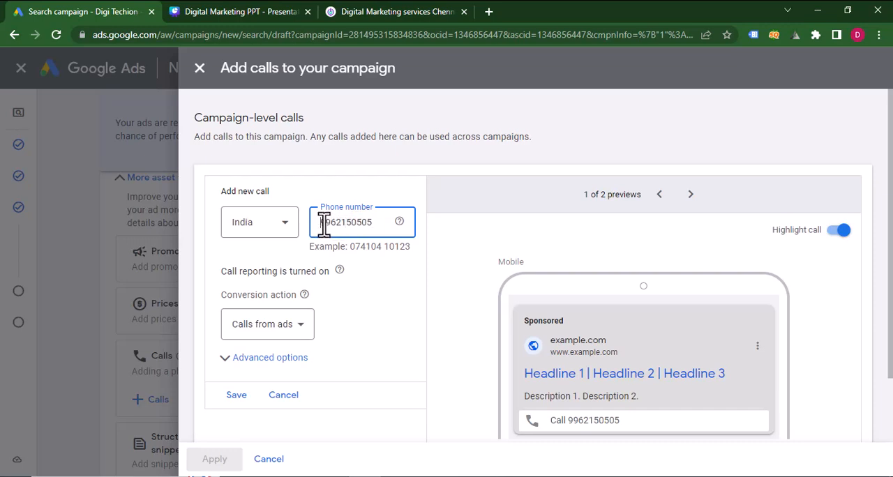
text(0)
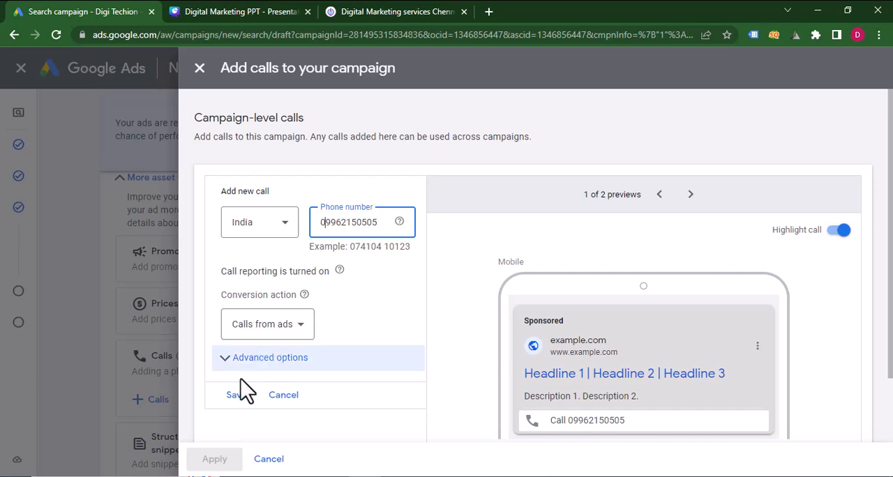
click(231, 394)
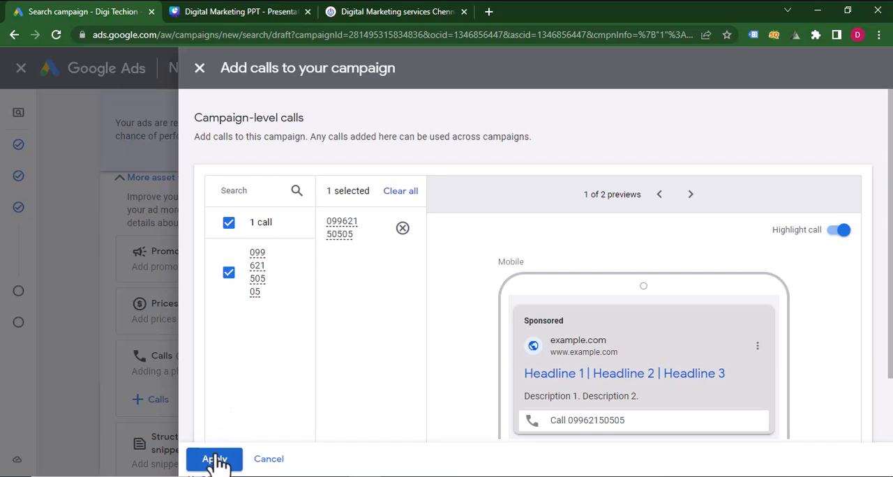
click(216, 460)
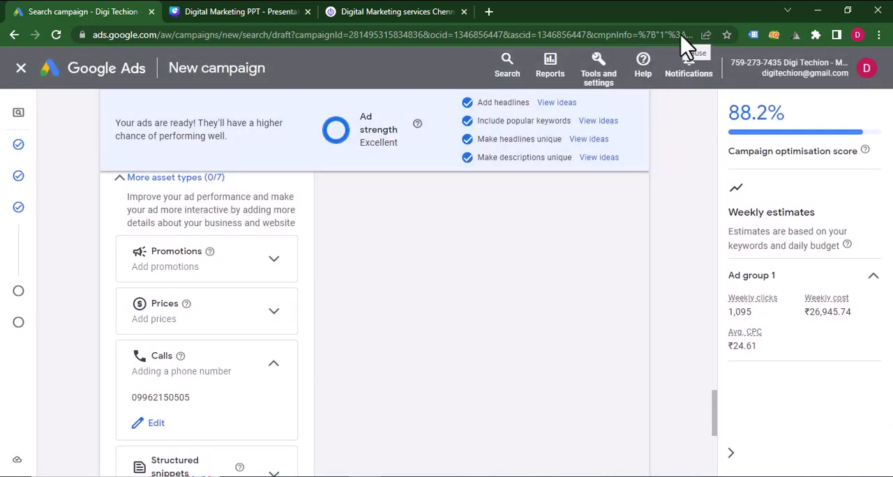
Open the form for adding structured snippets to the campaign and check the snippet values in the Canva presentation.
scroll(568, 151, down, 2)
click(274, 353)
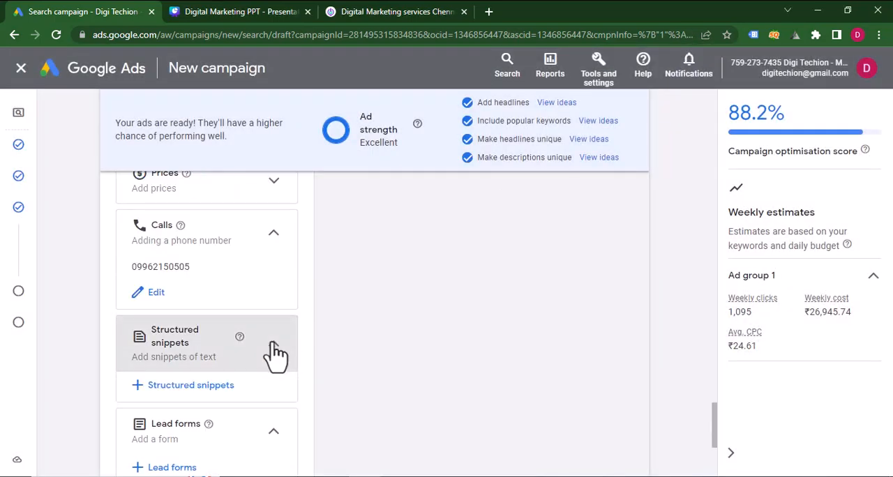
scroll(276, 356, down, 2)
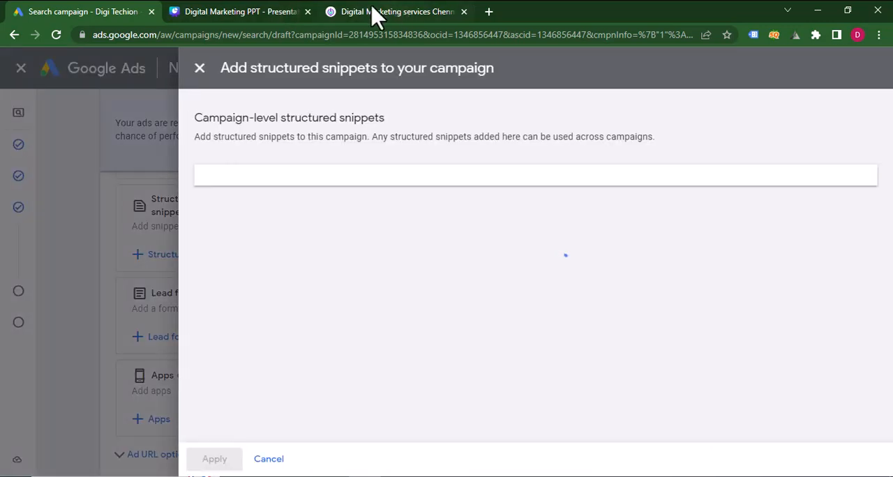
click(231, 12)
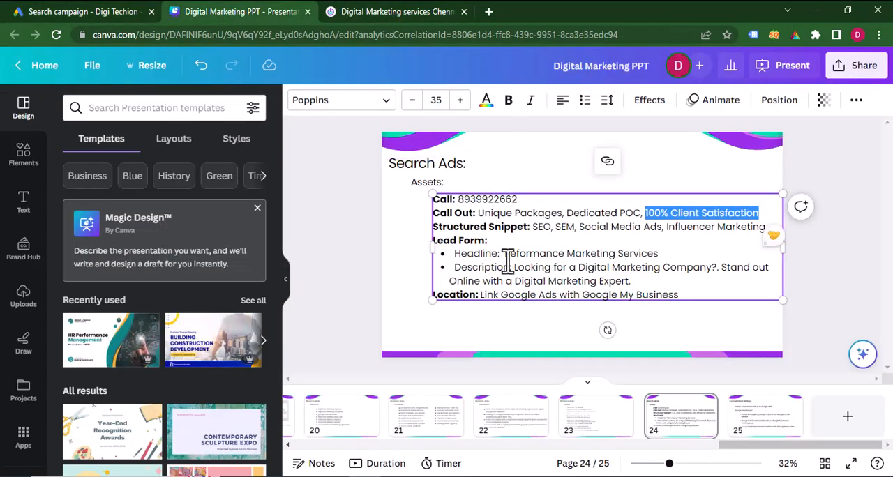
click(120, 12)
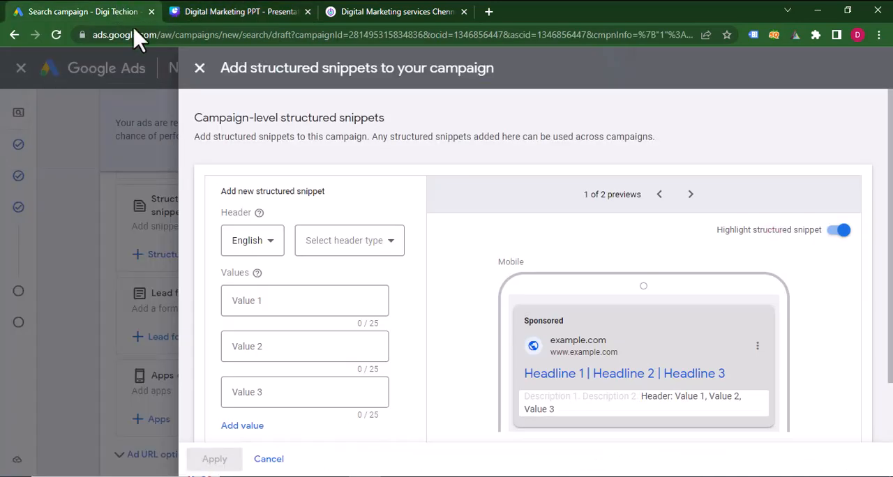
Set the header type of the new structured snippet to Service catalog.
click(304, 301)
click(350, 244)
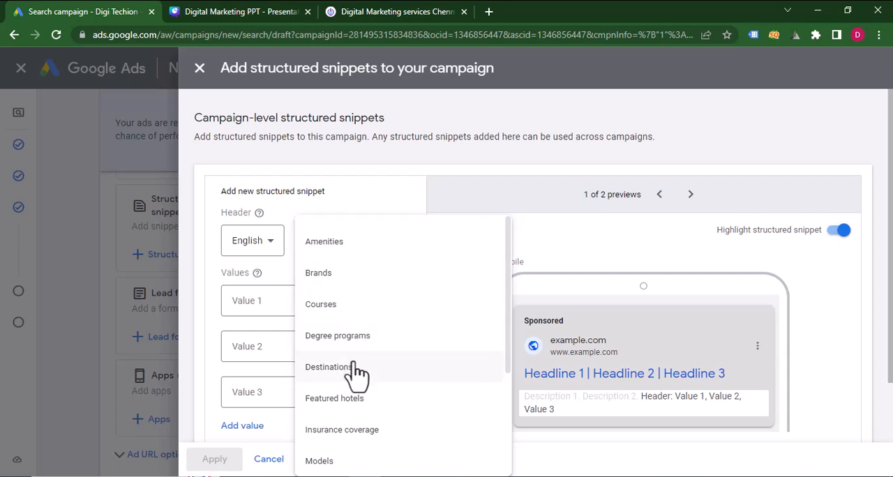
scroll(364, 426, down, 2)
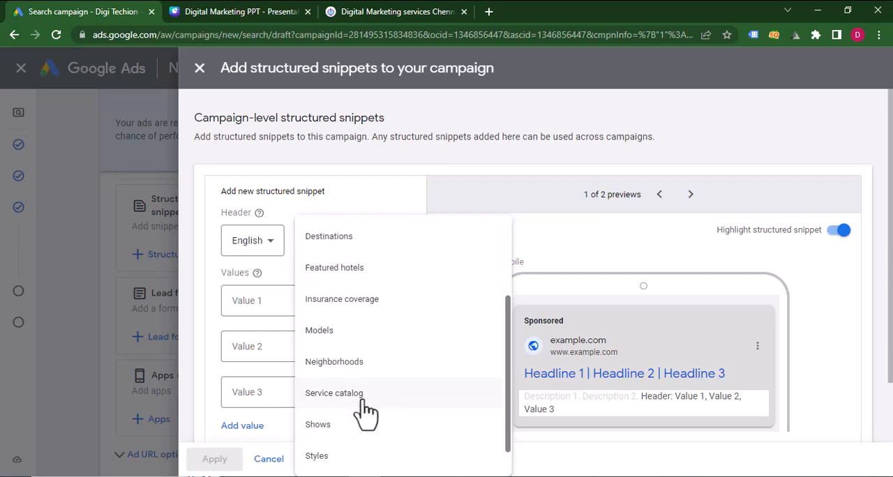
click(361, 392)
Enter SEO, SEM and SMM as the first three values of the structured snippet.
click(261, 301)
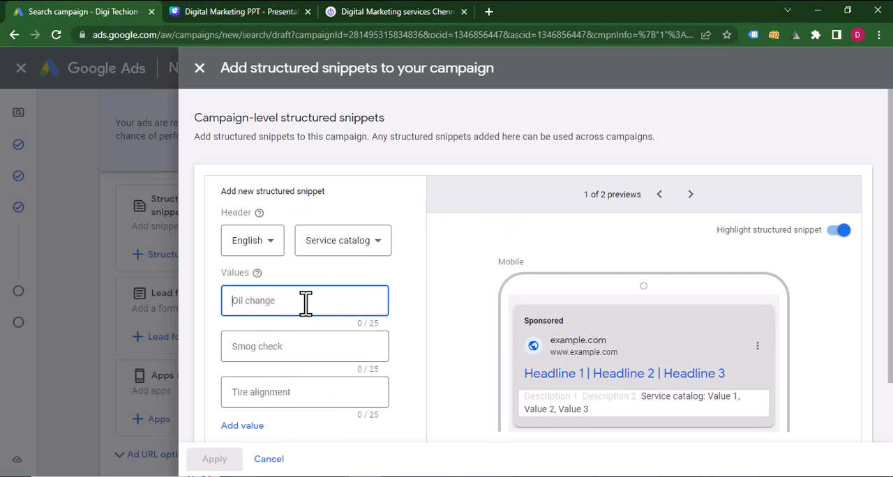
text(SEO)
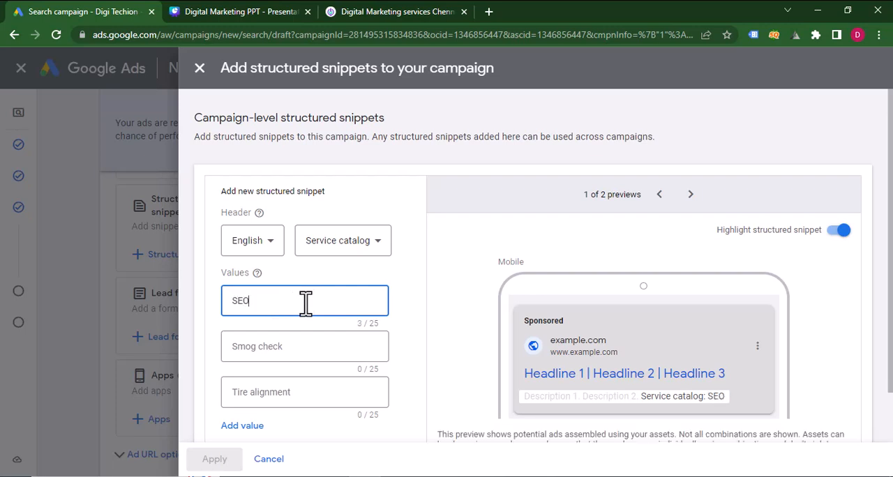
click(247, 345)
text(S)
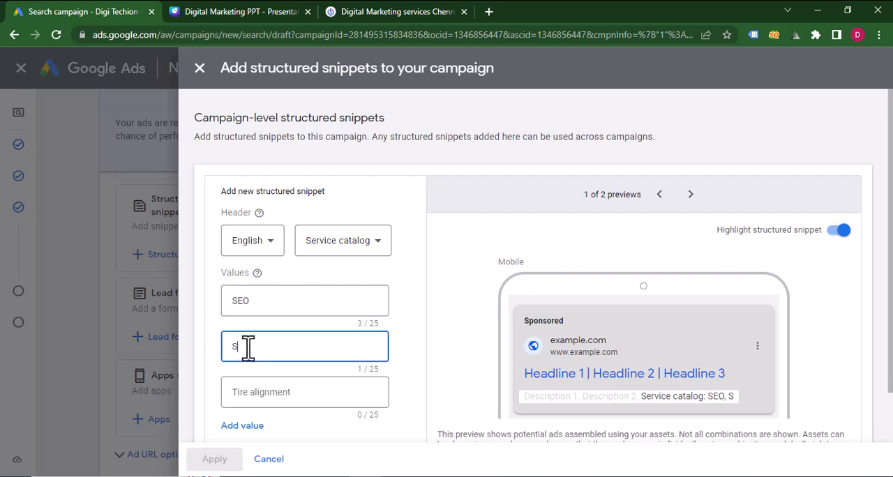
text(EM)
click(260, 392)
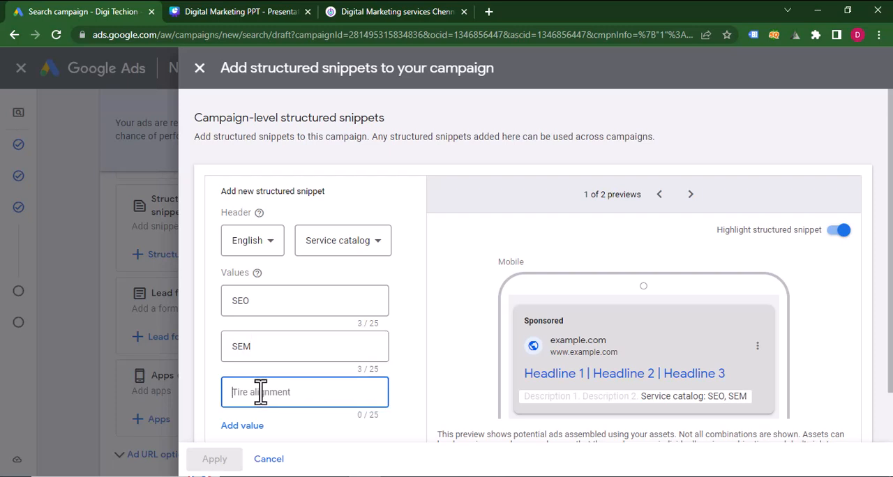
text(SMM)
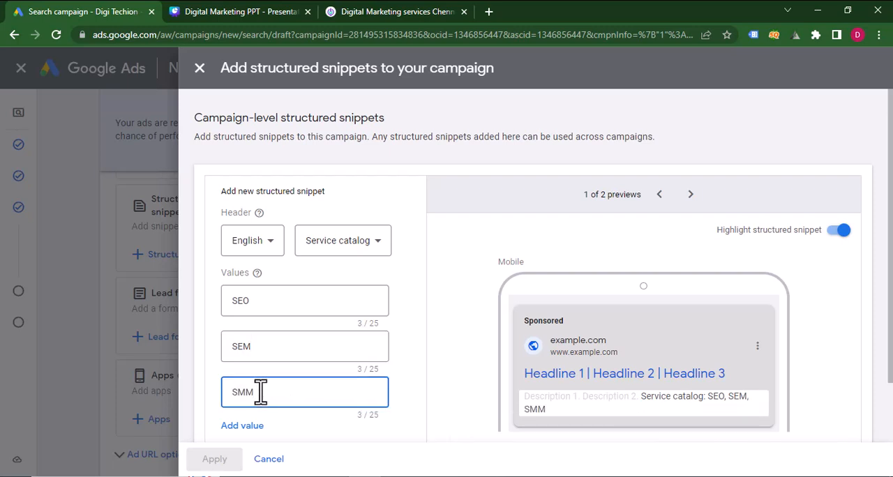
Add a fourth snippet value, "Influencer Marketing", then save and apply the structured snippet.
click(244, 427)
click(256, 338)
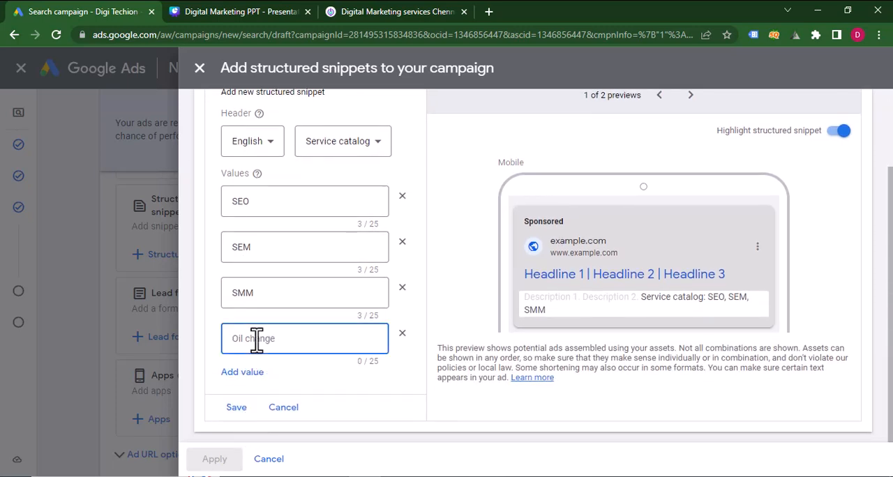
text(Influencer Marketing)
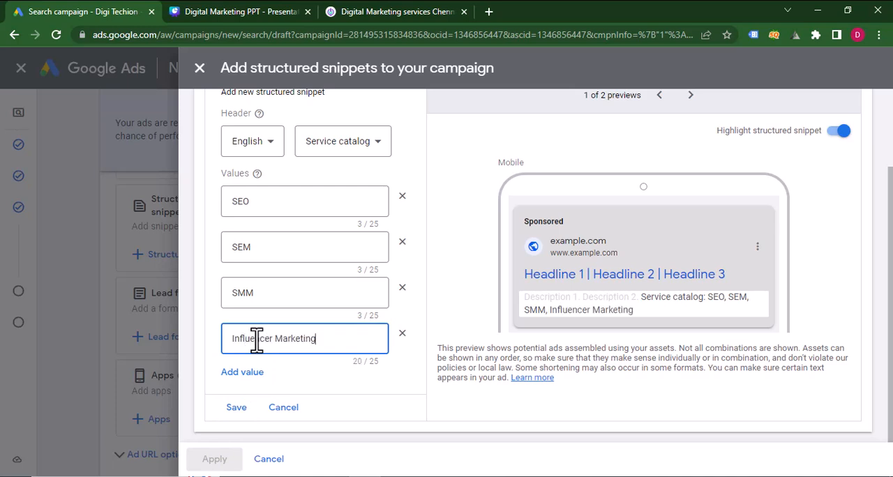
click(236, 409)
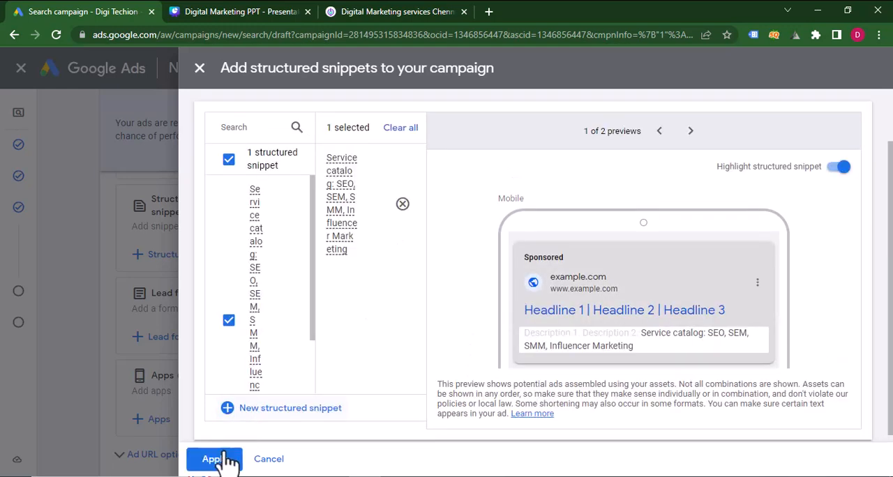
click(215, 459)
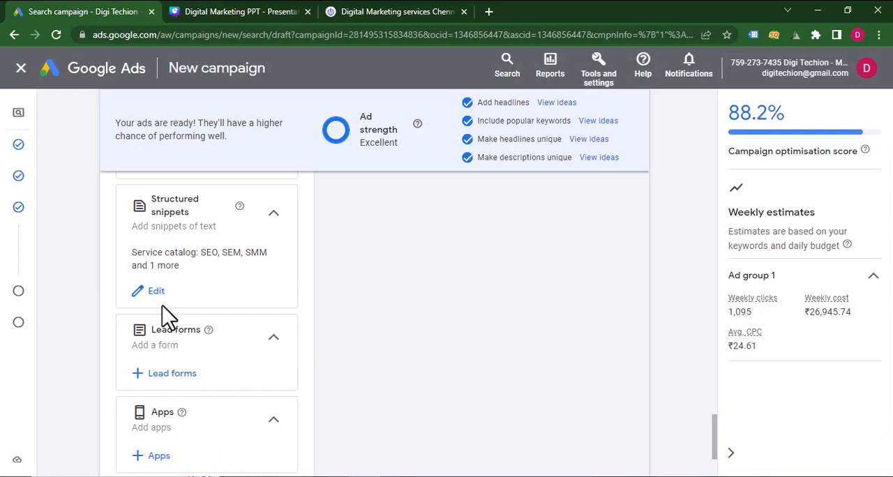
Start a new lead form and copy the headline "Peformance Marketing Services" into it from the Canva presentation.
click(163, 377)
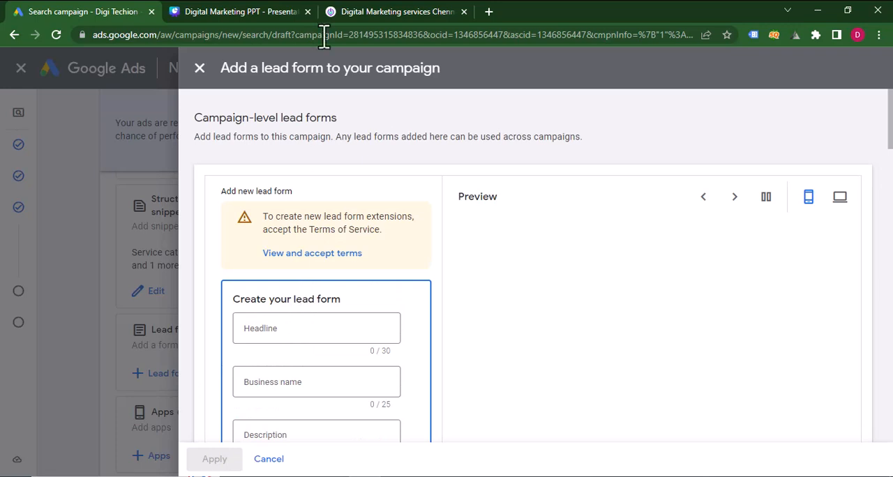
click(279, 14)
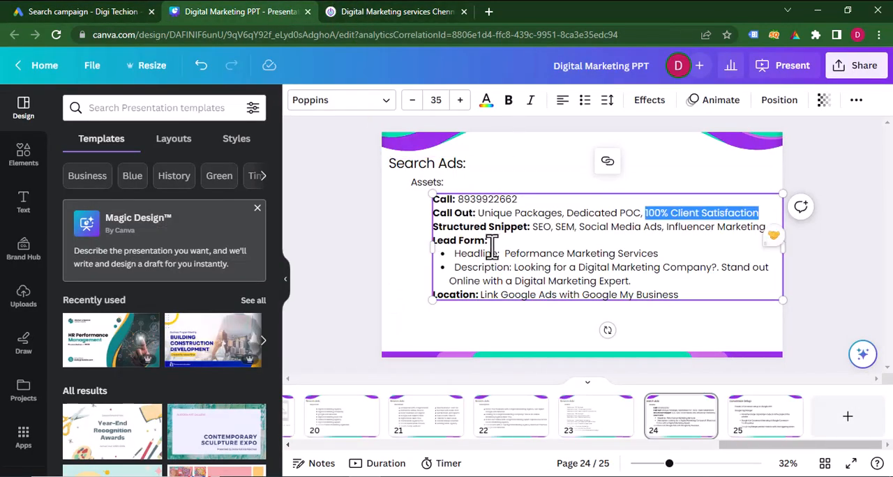
drag(505, 253, 660, 254)
key(ctrl+c)
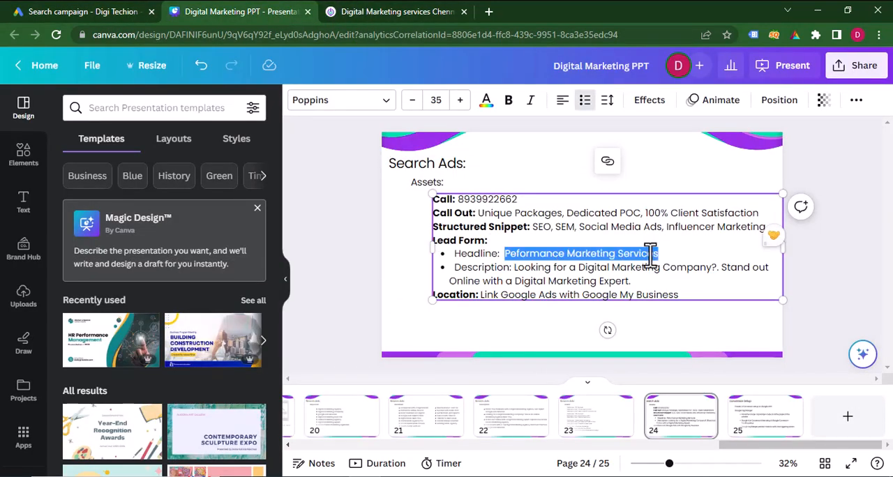
click(109, 11)
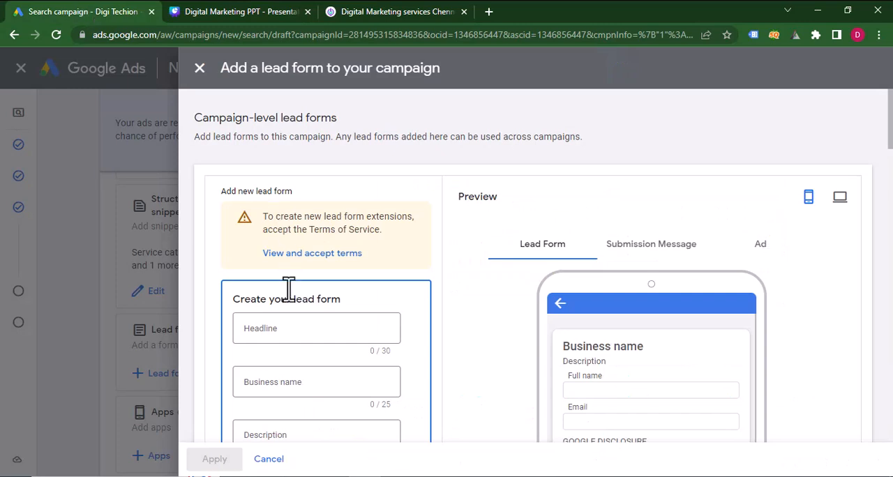
click(283, 331)
key(ctrl+v)
Enter "Digi Techion" as the business name of the lead form.
click(289, 388)
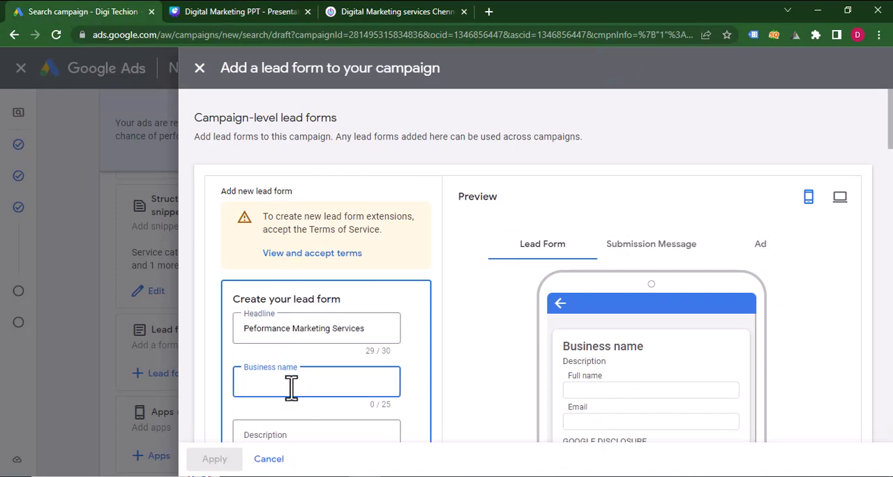
text(Digi Tech)
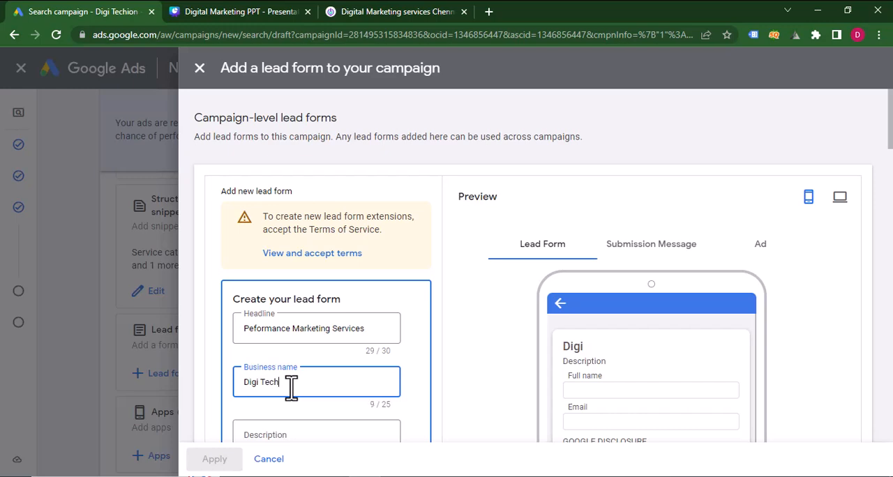
text(ion)
Copy the description "Looking for a Digital Marketing Company?. Stand out Online with a Digital Marketing Expert." from the Canva presentation into the lead form.
scroll(291, 389, down, 3)
click(291, 253)
click(277, 12)
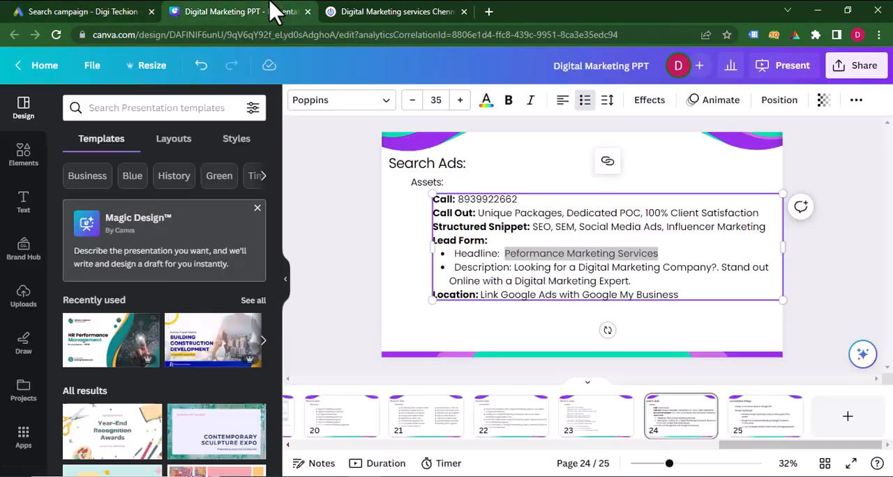
drag(513, 267, 631, 282)
key(ctrl+c)
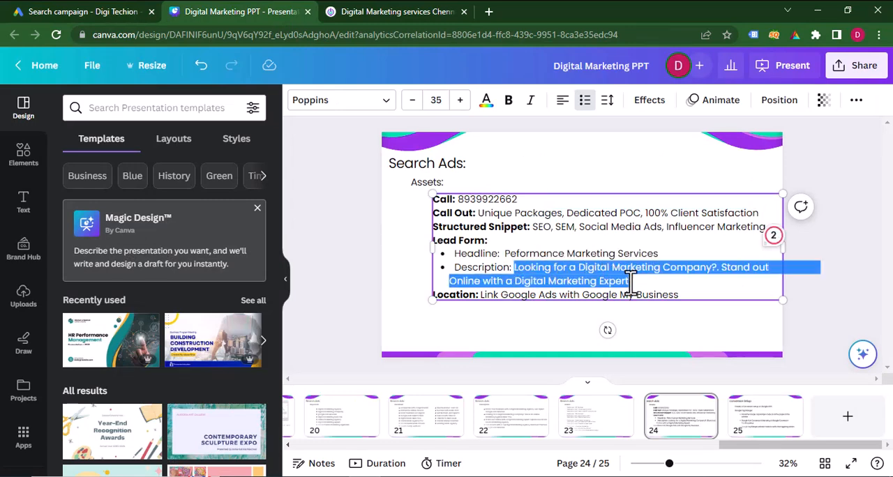
click(136, 13)
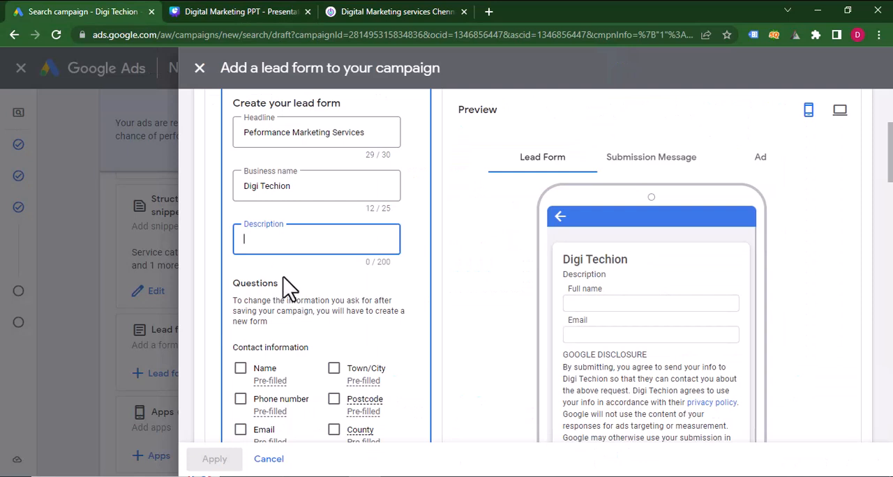
key(ctrl+v)
Include Name, Phone number and Town/City as the contact information questions of the lead form.
scroll(307, 310, down, 2)
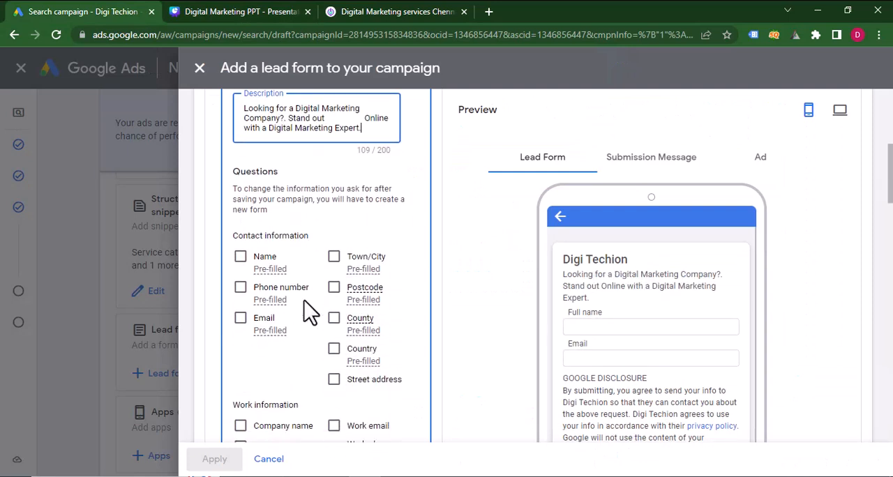
click(240, 257)
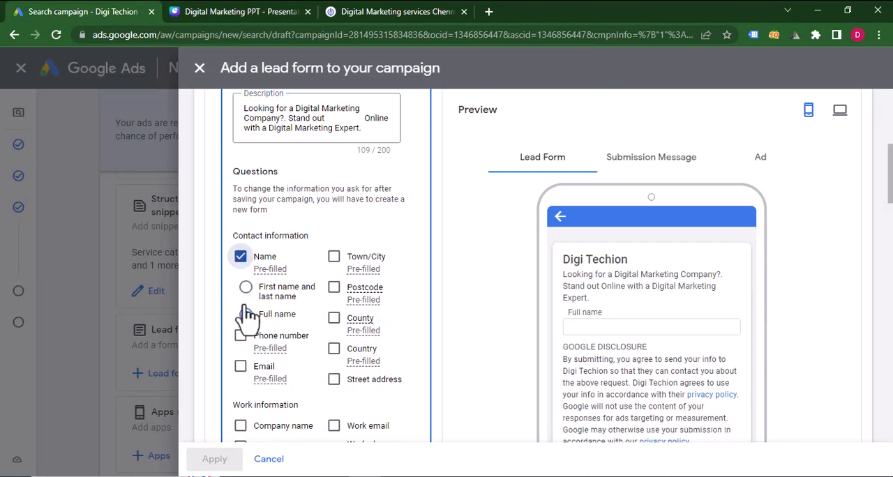
click(242, 337)
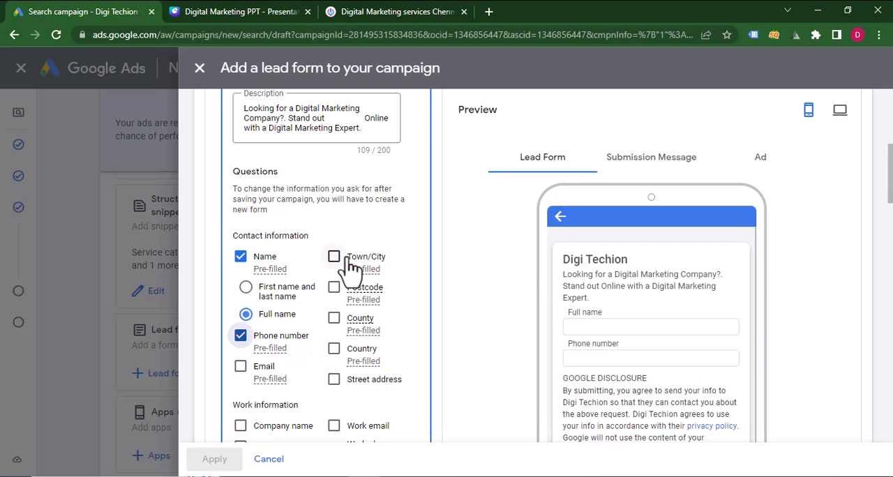
click(334, 257)
scroll(353, 266, down, 4)
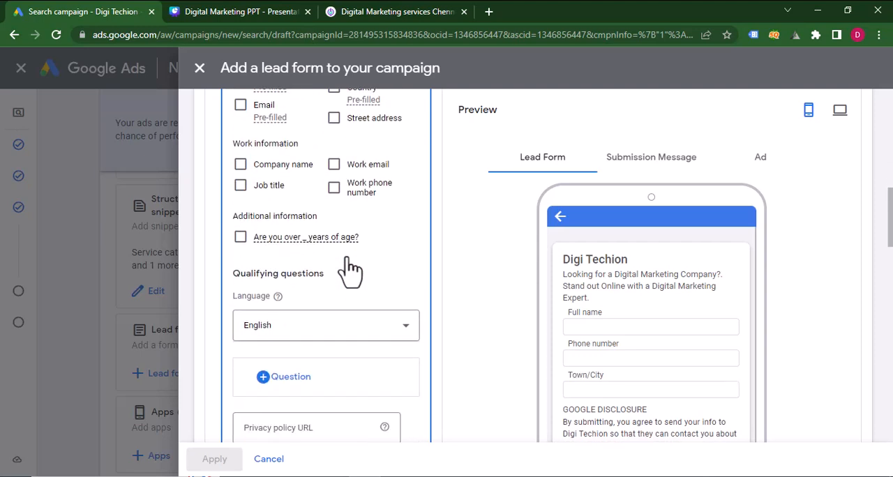
scroll(351, 267, down, 2)
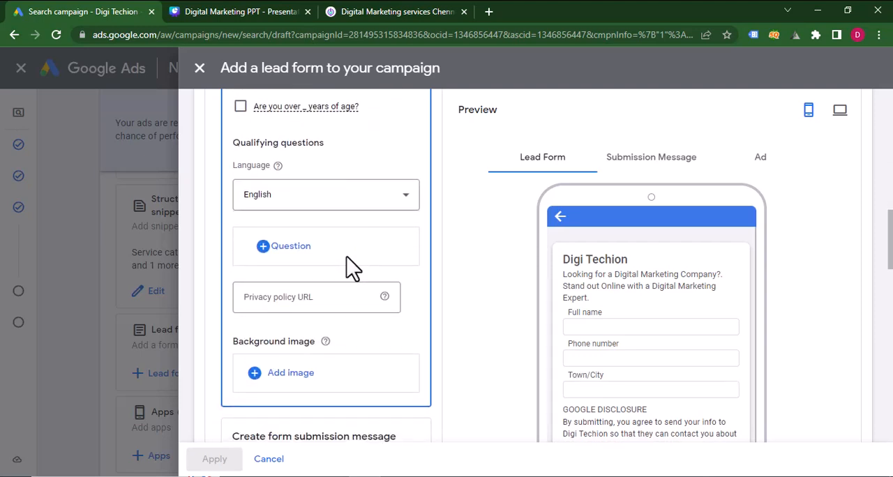
click(389, 11)
click(216, 35)
key(ctrl+c)
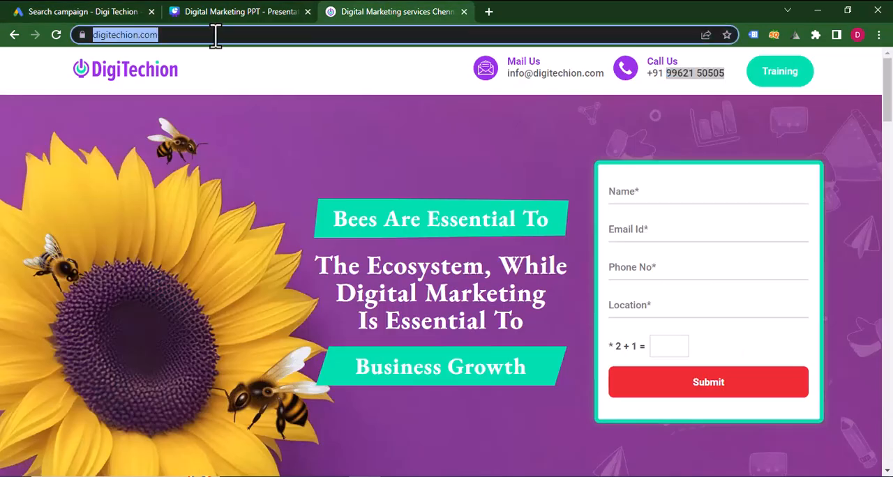
click(80, 11)
click(309, 296)
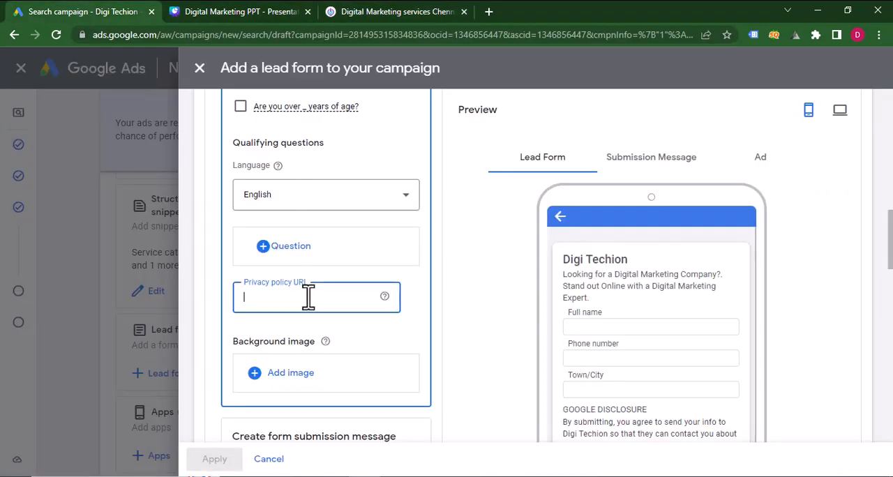
key(ctrl+v)
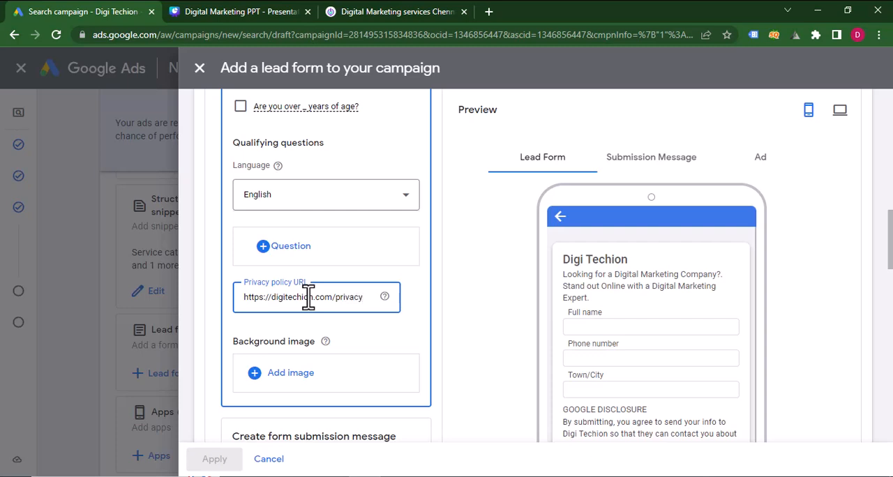
text(privacy-policy)
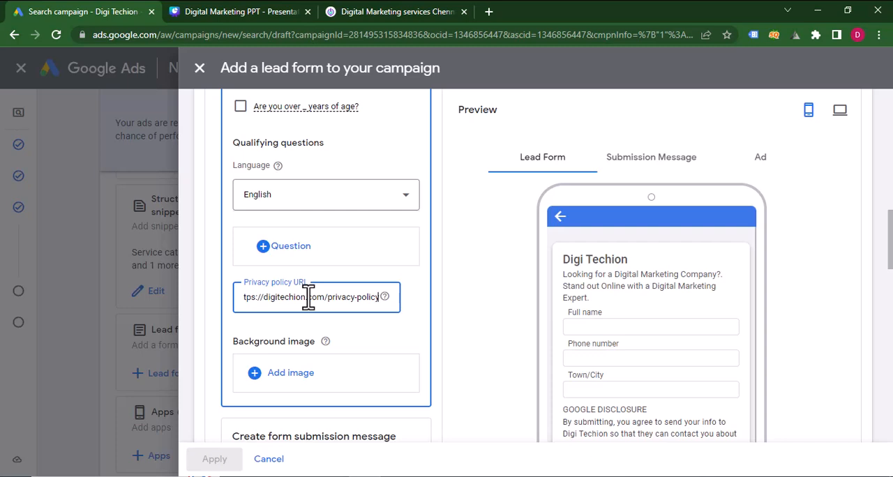
scroll(309, 297, down, 2)
scroll(395, 342, down, 2)
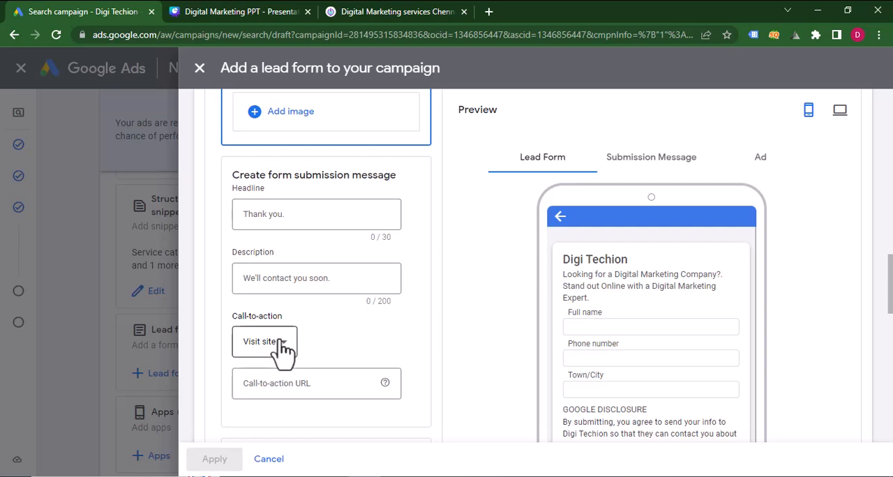
click(285, 388)
click(363, 13)
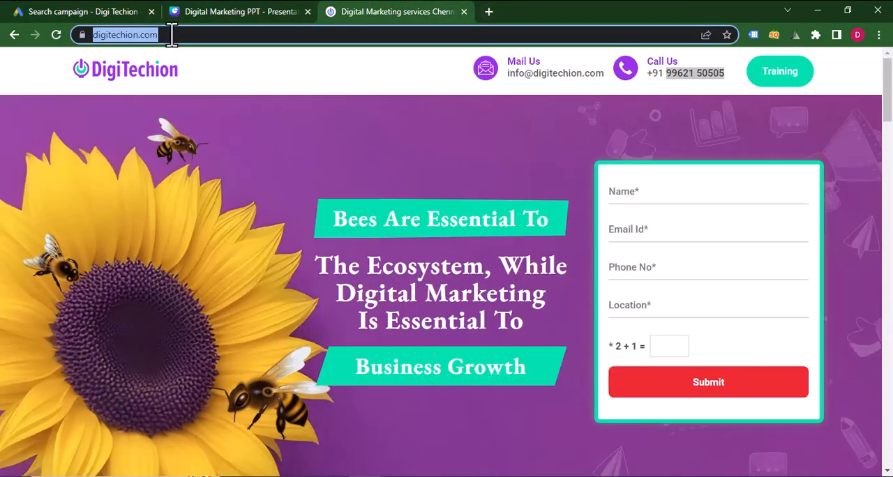
click(114, 11)
key(ctrl+v)
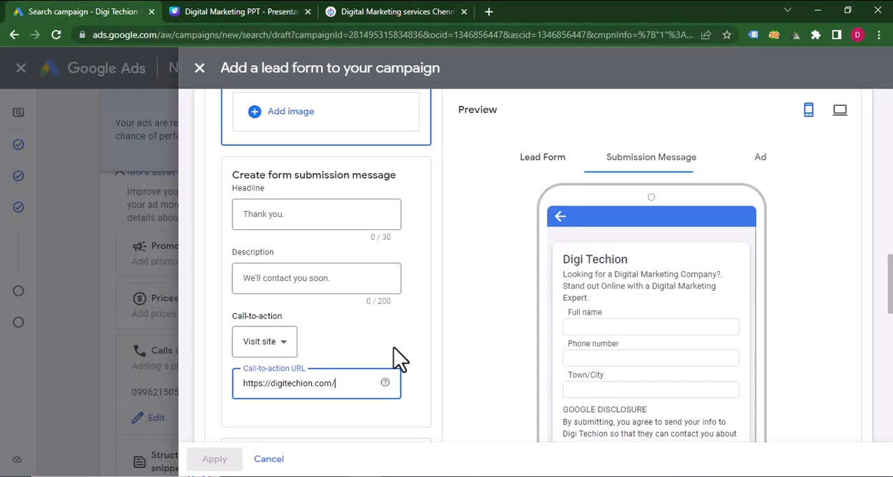
Choose Get quote as the ad's call to action and enter "Get started today." as its description.
scroll(394, 349, down, 3)
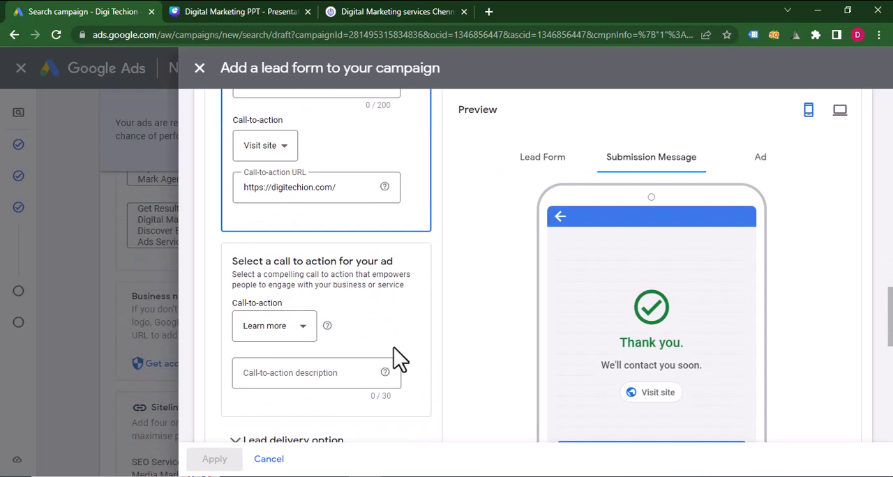
click(305, 333)
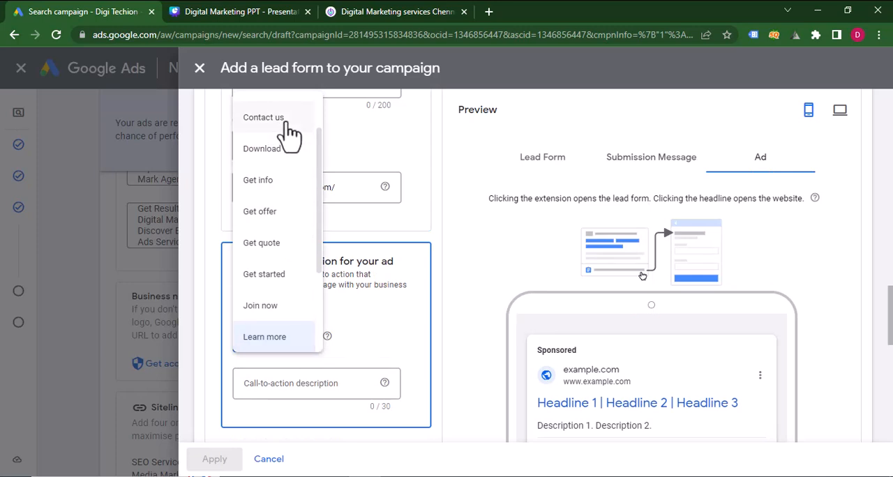
click(272, 246)
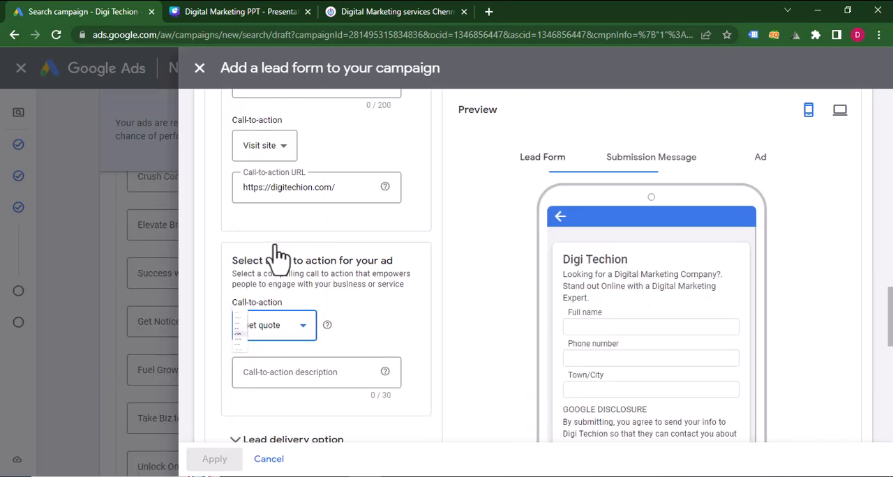
scroll(595, 367, down, 2)
scroll(595, 366, up, 2)
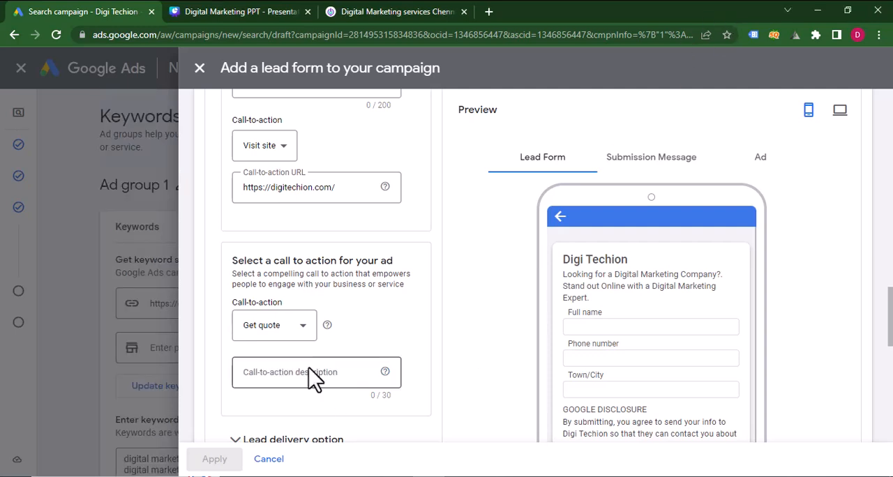
click(314, 377)
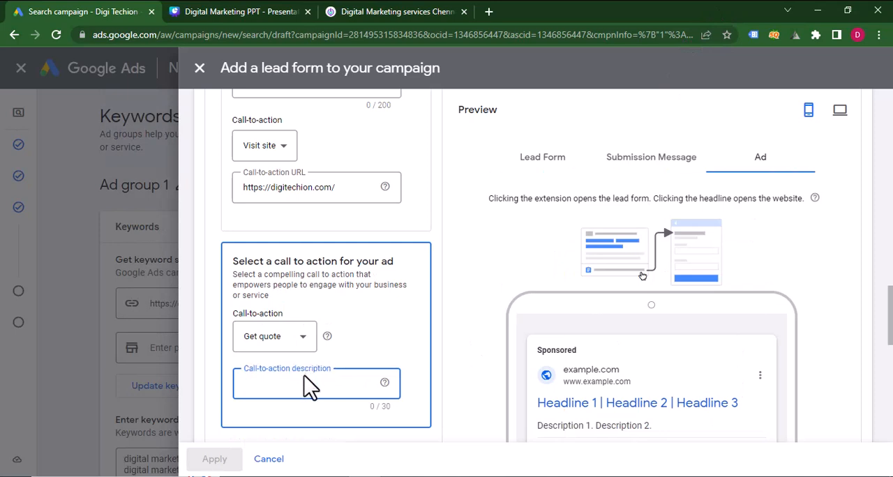
text(Get started today.)
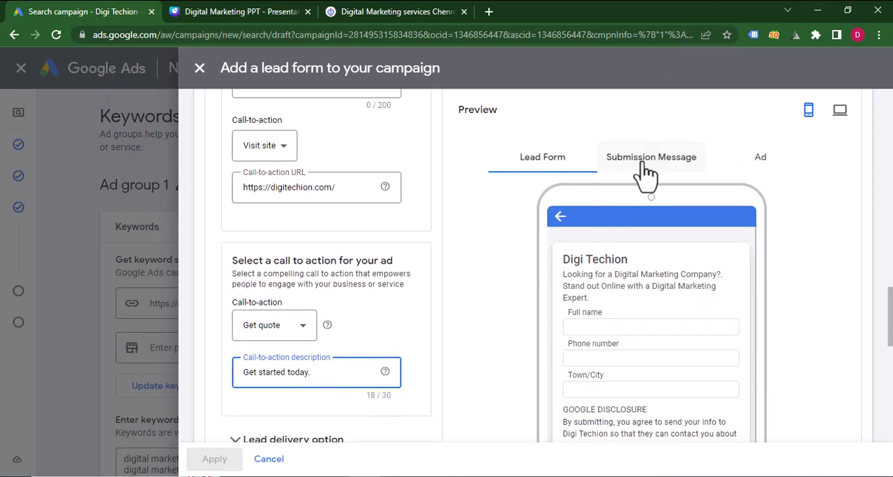
Preview the ad with the lead form, then save the form with its Terms of Service accepted and apply it to the campaign.
click(756, 166)
scroll(773, 354, down, 10)
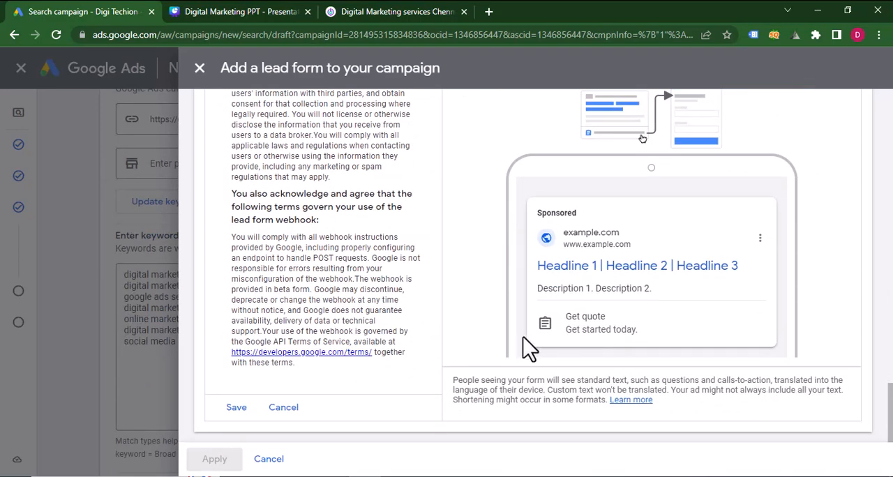
scroll(347, 309, up, 3)
scroll(347, 309, up, 3)
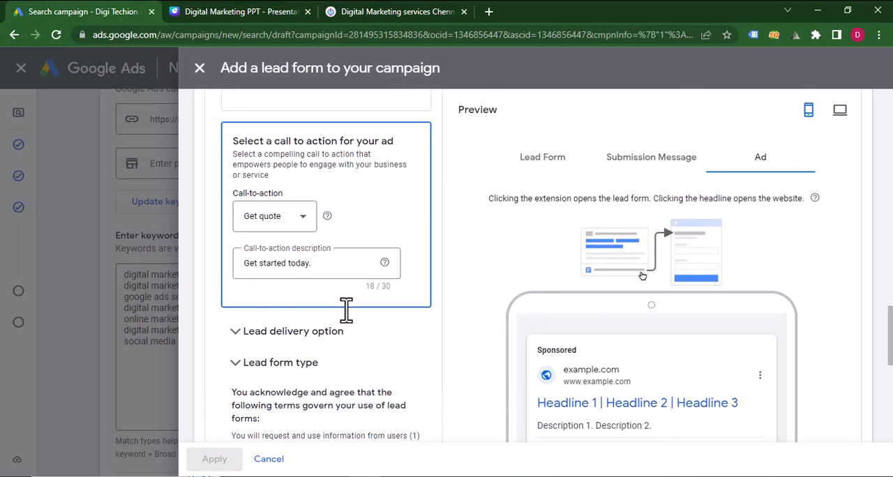
scroll(349, 317, down, 6)
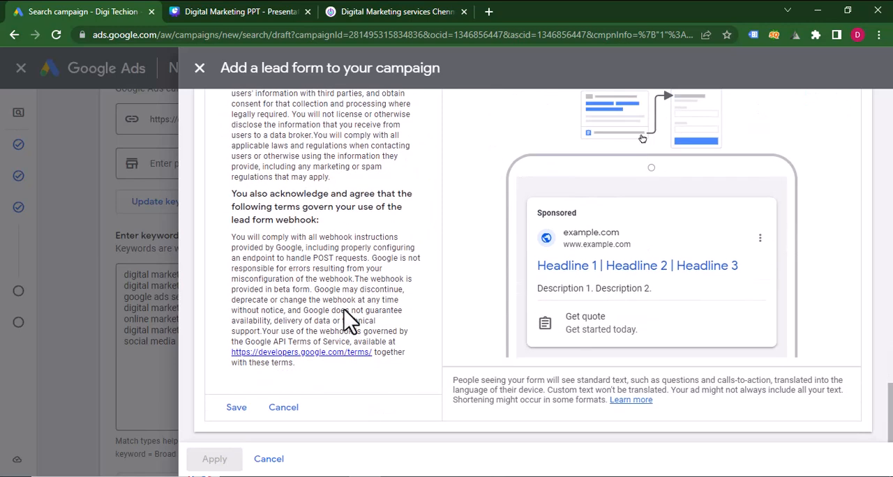
click(236, 408)
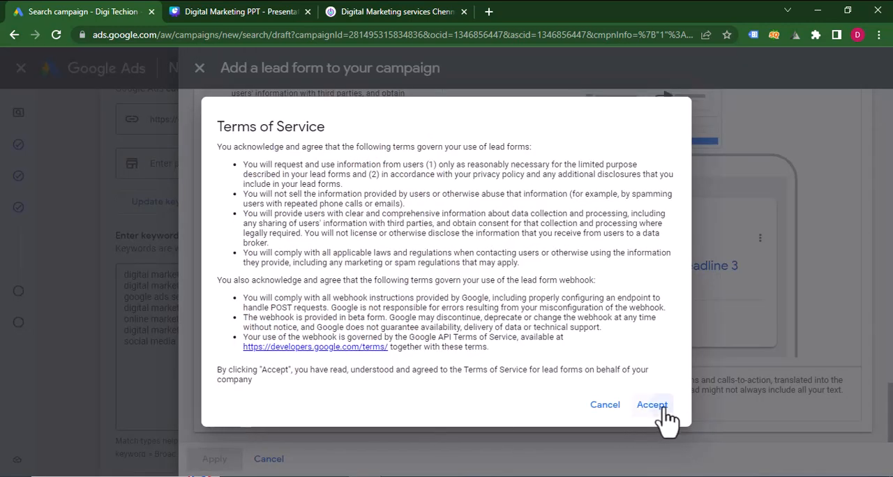
click(659, 406)
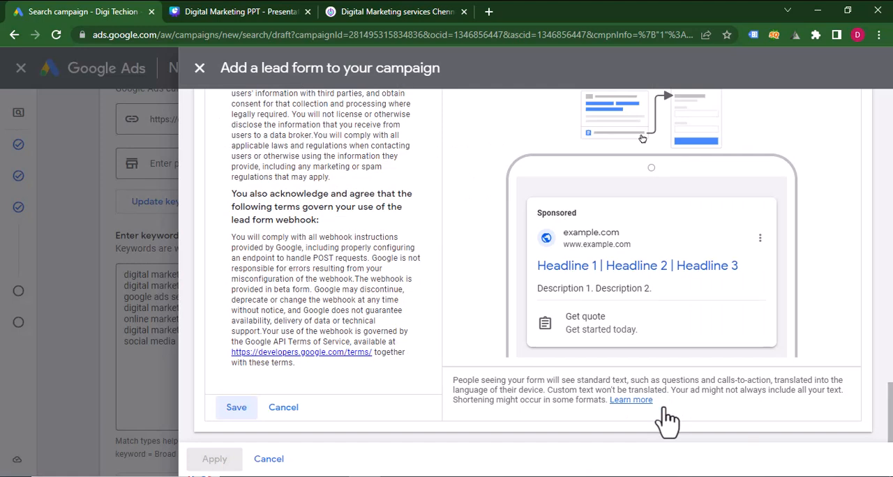
click(236, 408)
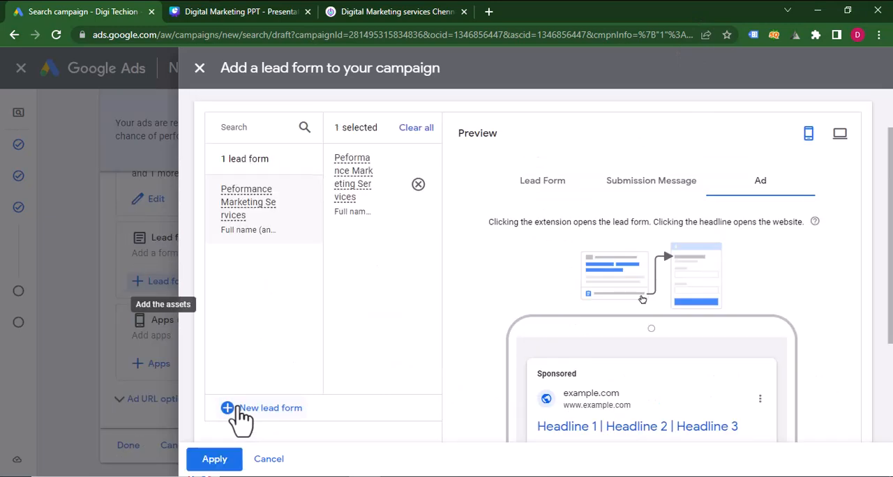
click(226, 466)
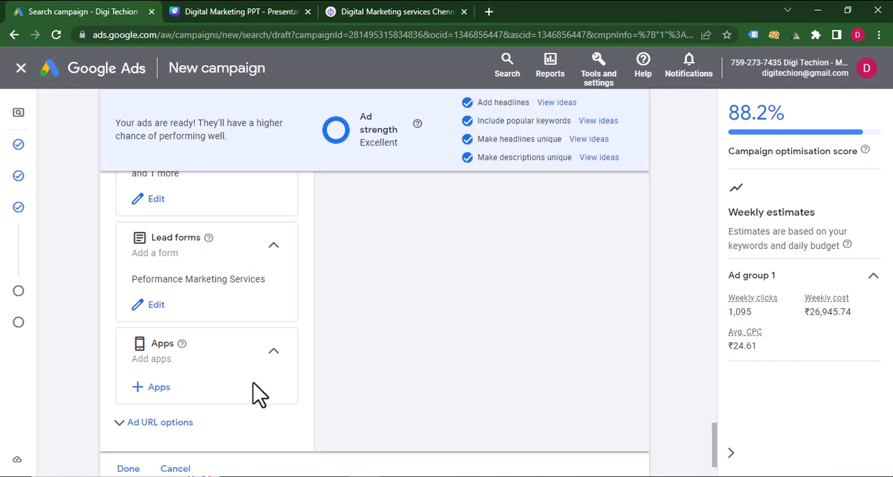
Review the added call, structured snippet and lead form assets, then finish the ad and continue to the budget settings.
scroll(258, 394, down, 2)
scroll(258, 395, up, 3)
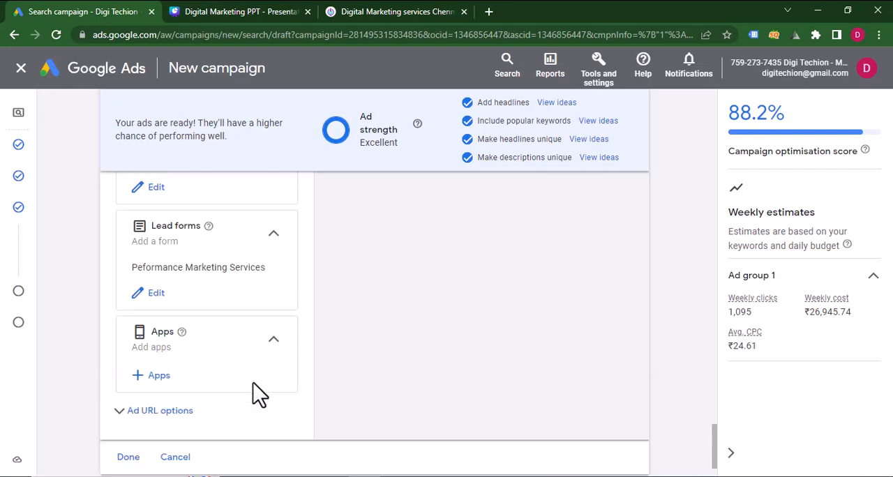
scroll(259, 395, up, 3)
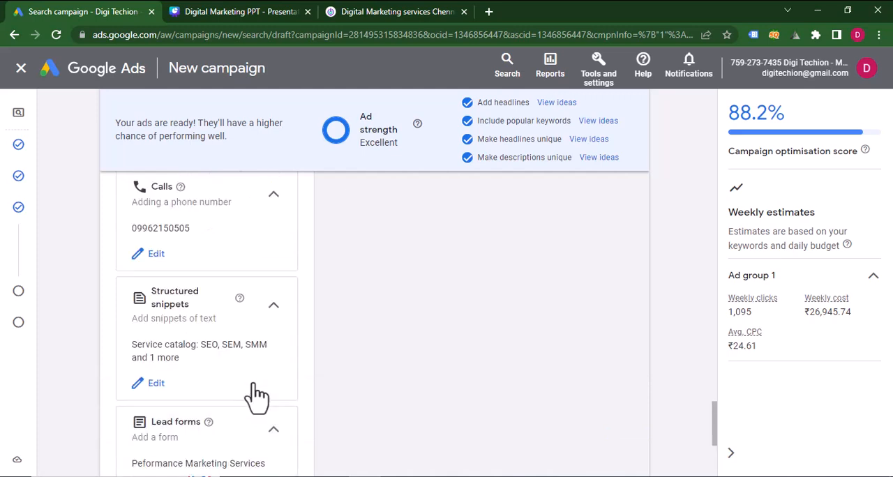
scroll(259, 395, up, 3)
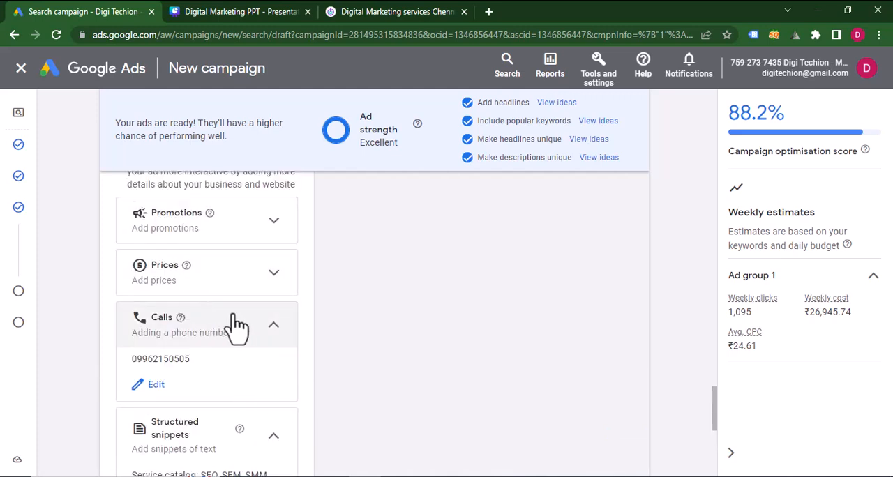
scroll(225, 381, down, 5)
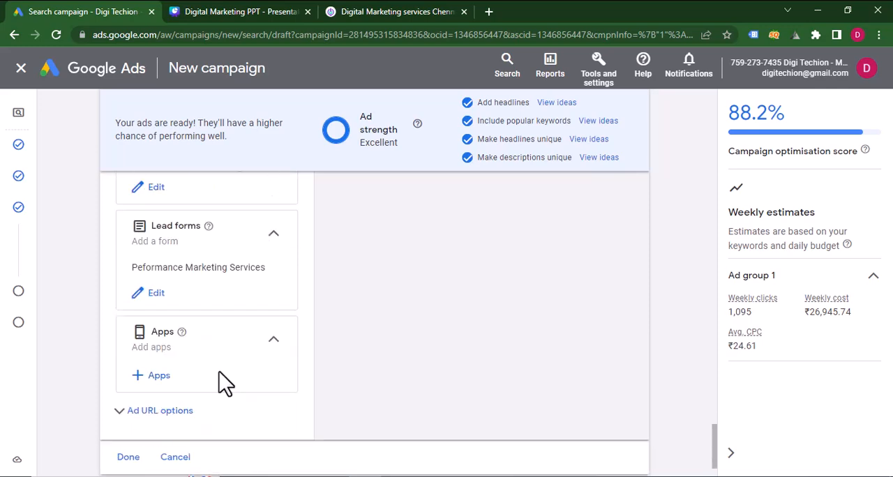
click(628, 442)
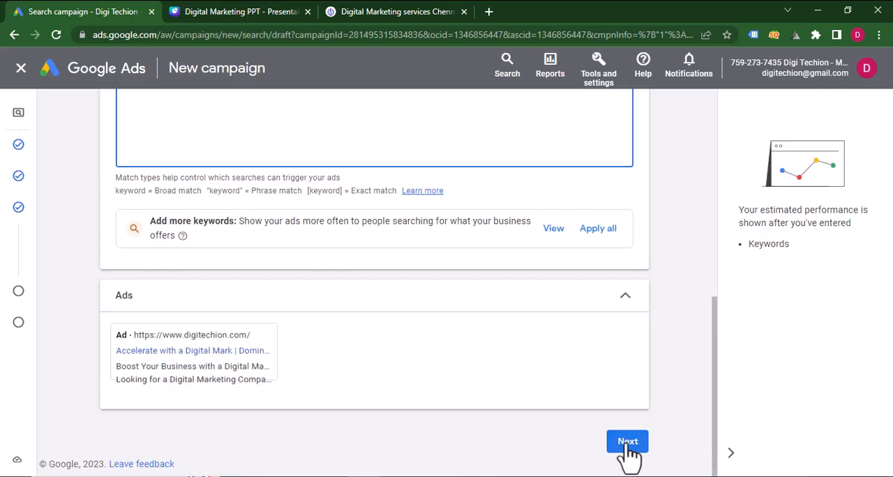
click(627, 446)
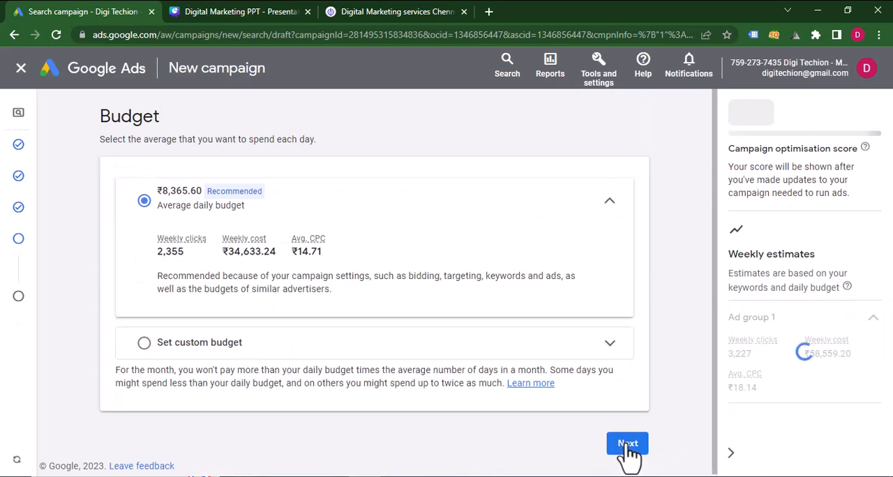
Set a custom average daily budget of ₹2,500 for the campaign.
click(144, 345)
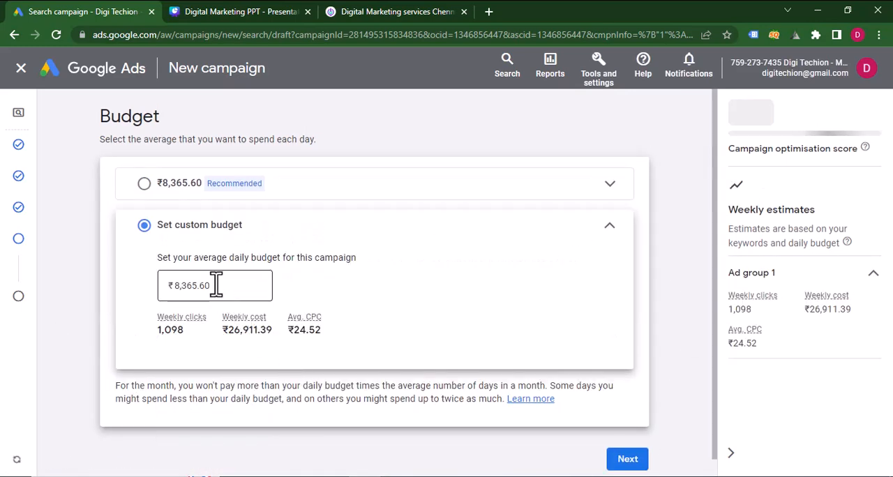
drag(218, 287, 174, 288)
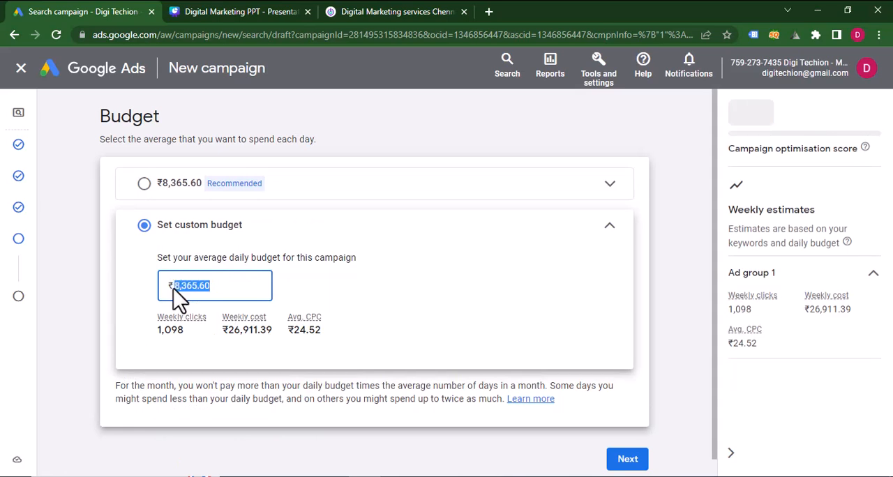
text(2500)
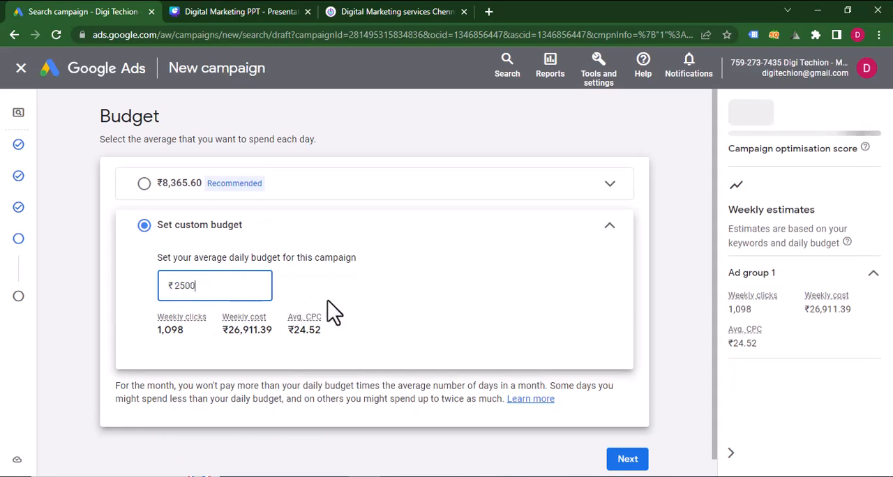
click(343, 304)
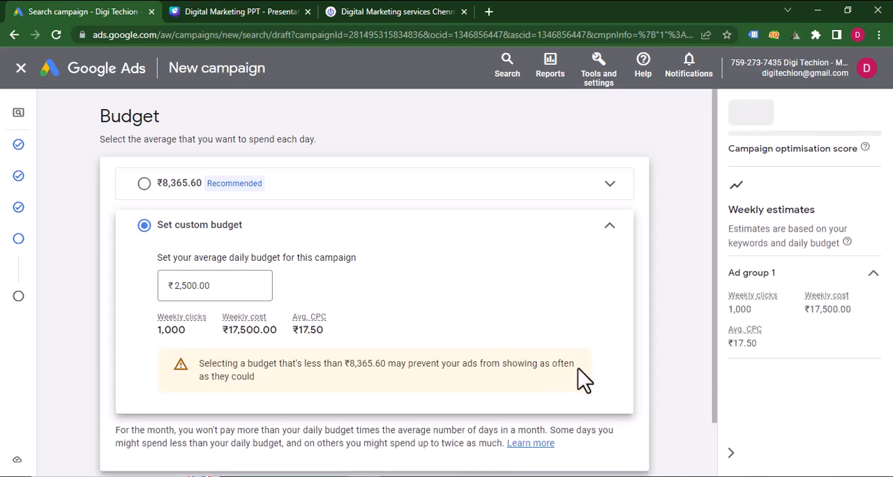
Continue to the campaign review and publish the campaign.
scroll(583, 381, down, 1)
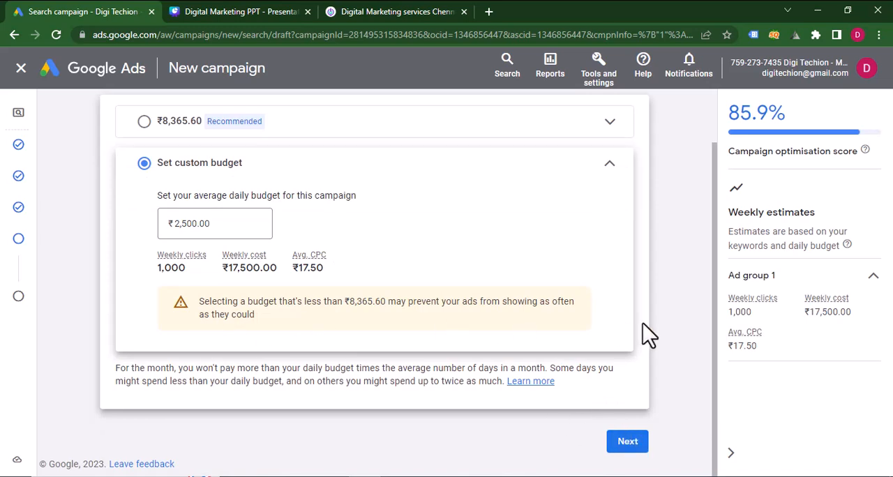
click(628, 445)
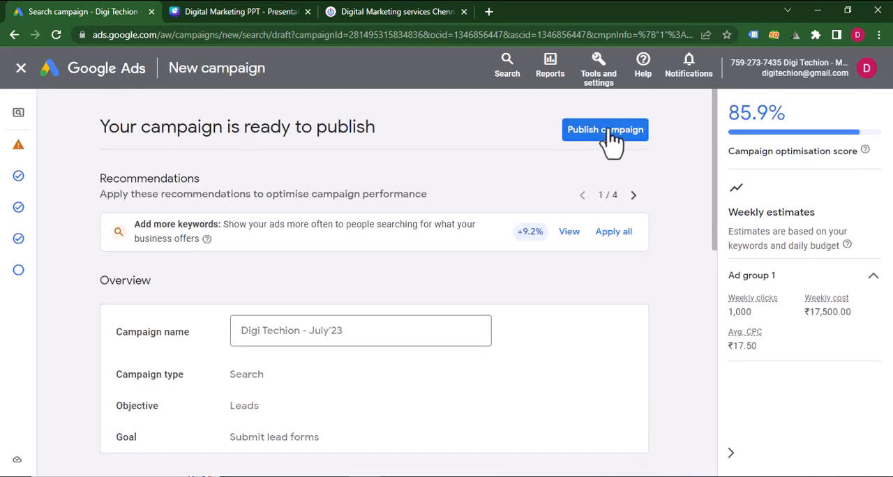
click(608, 134)
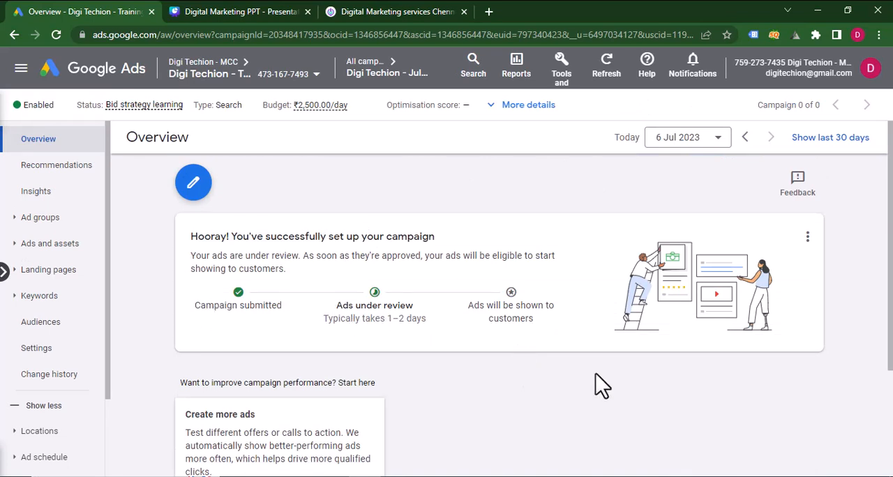
Open the Digi Techion - July'23 campaign from the list of all campaigns and show its search keywords.
click(380, 68)
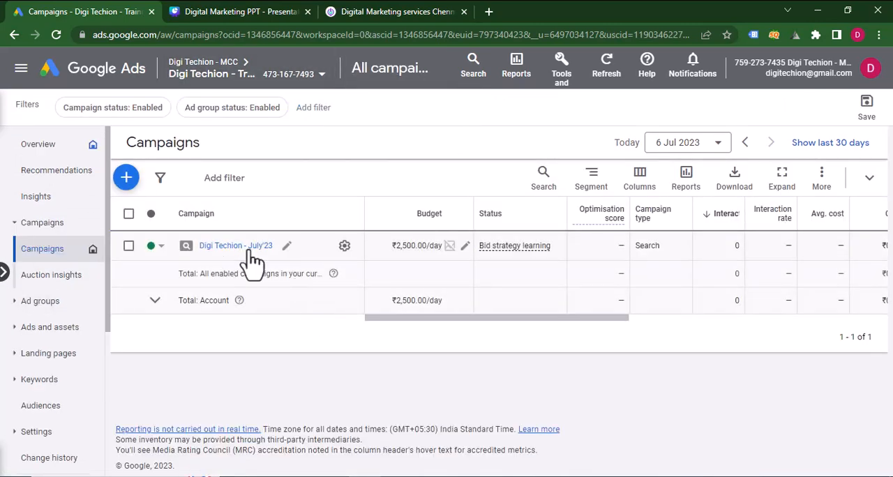
click(250, 250)
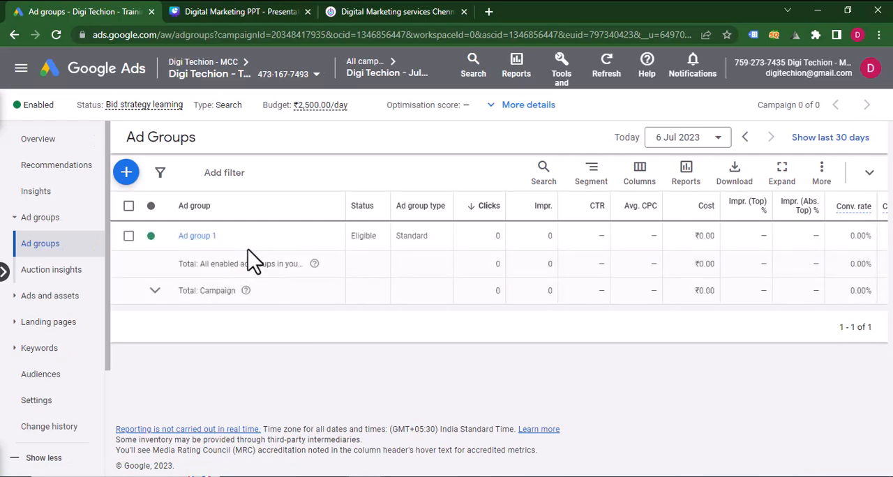
click(42, 351)
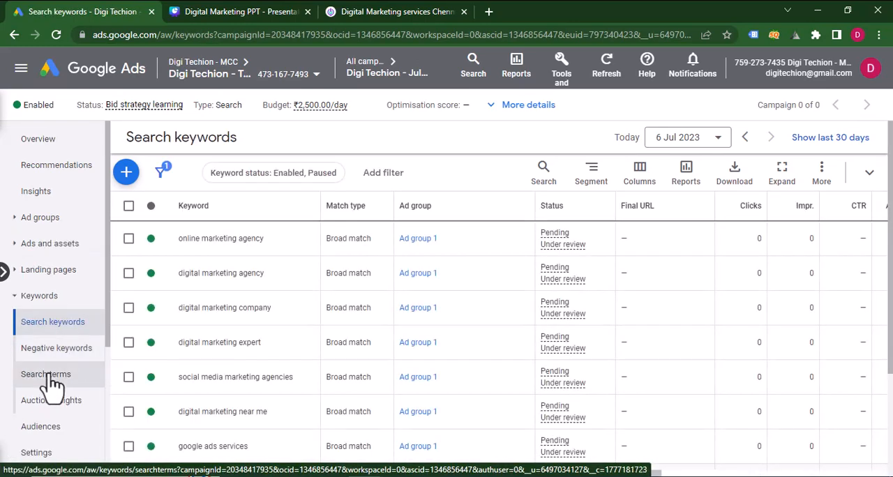
click(49, 376)
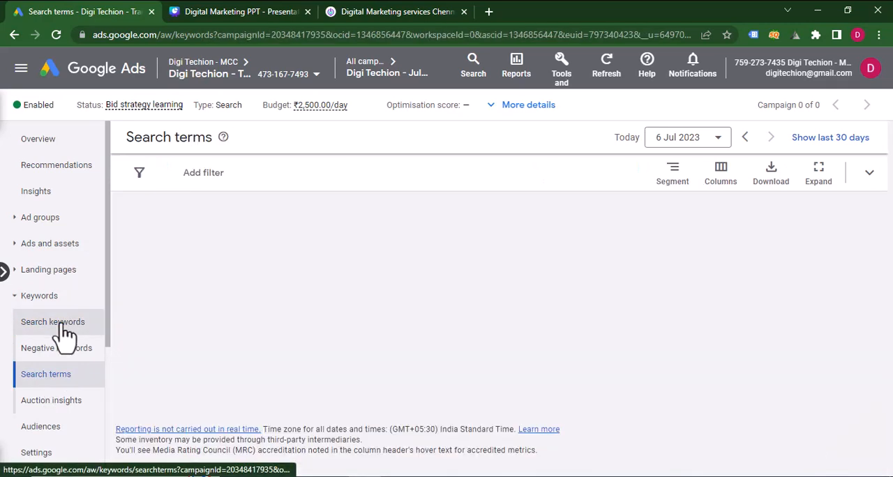
click(64, 324)
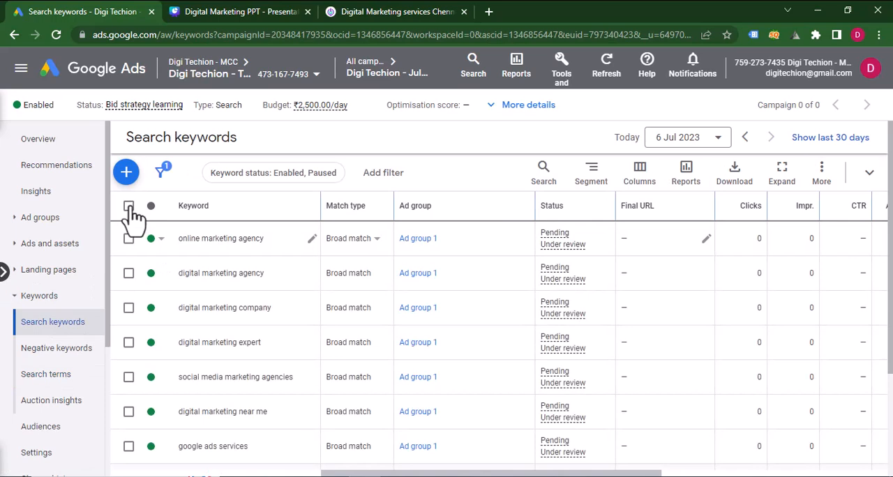
Change the match type of all the campaign's search keywords to Phrase match without keeping the original keywords.
click(129, 206)
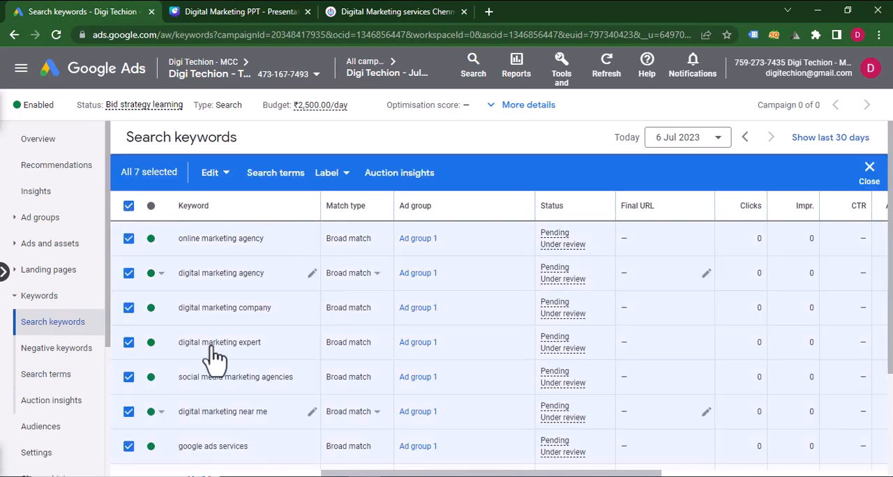
click(222, 173)
mouse_move(136, 452)
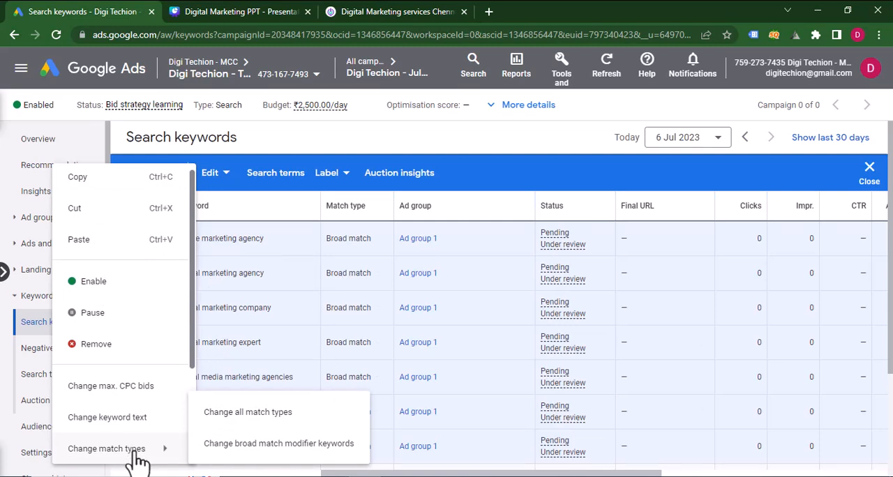
click(224, 429)
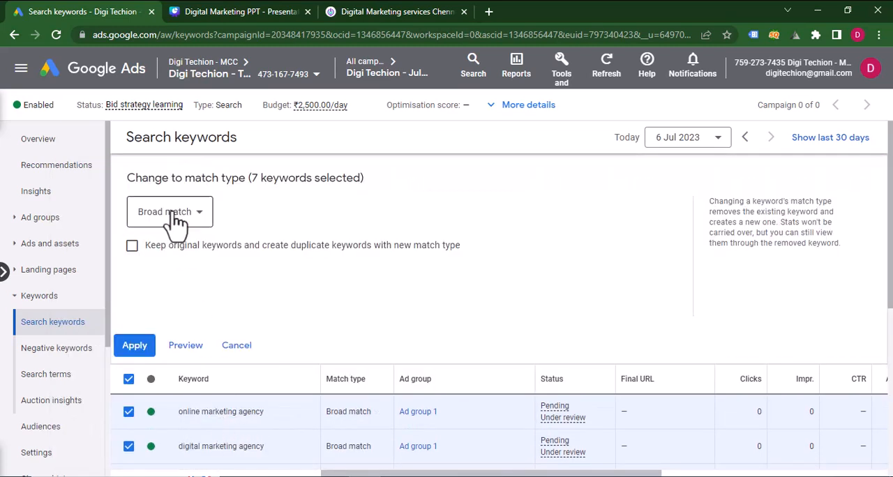
click(176, 220)
click(171, 288)
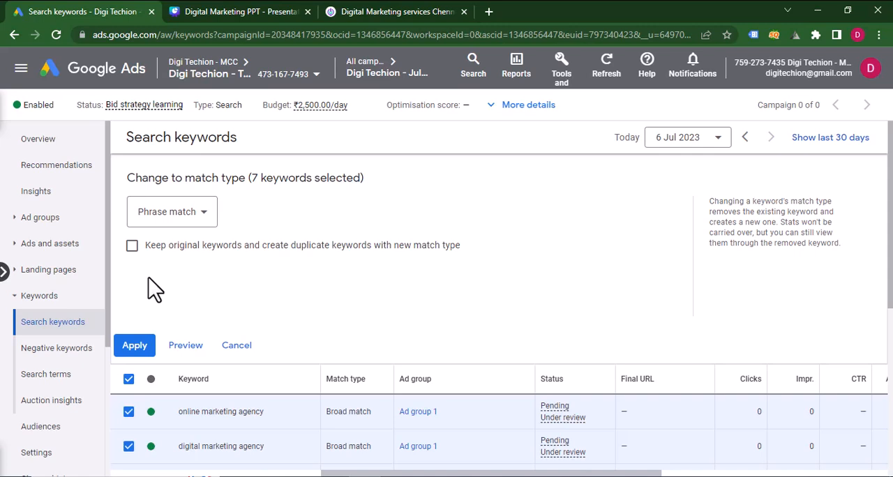
click(136, 351)
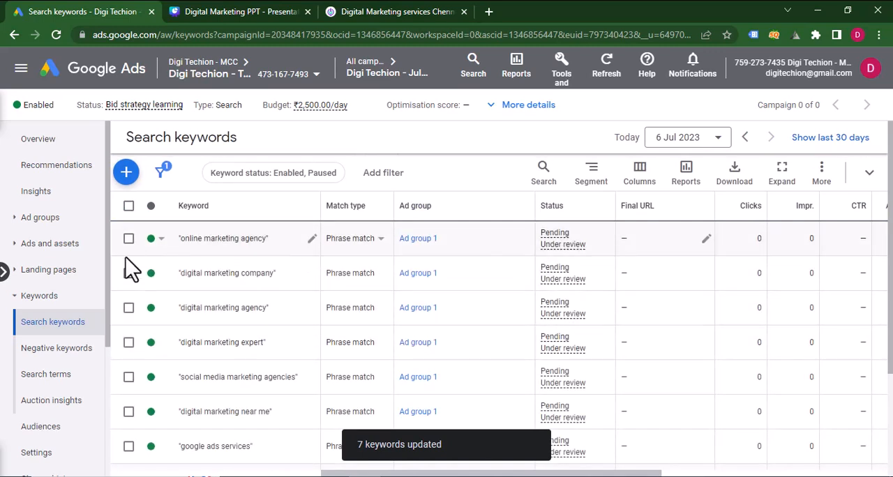
Return to the list of all campaigns.
click(375, 67)
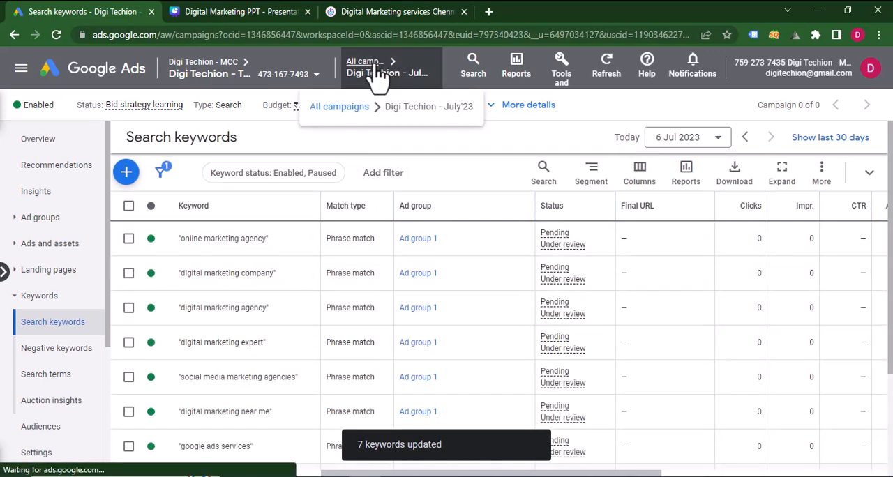